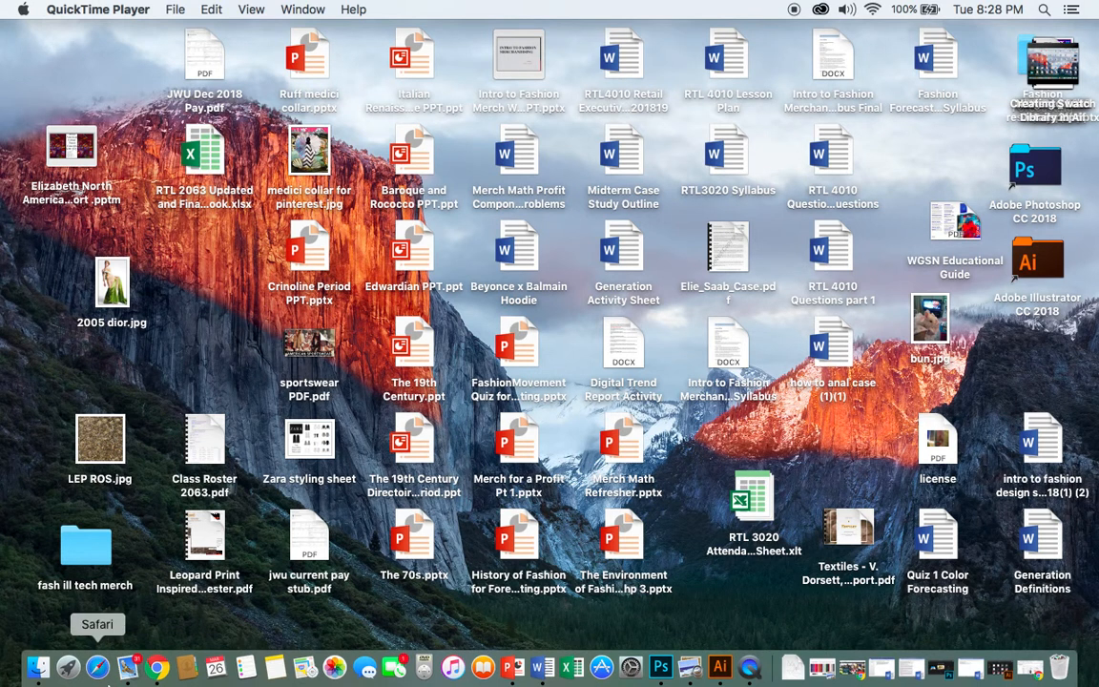
Step: Switch to Chrome and open the SS19_Cross_Front_Bikini flat from the women's swim results in the WGSN library
left_click(156, 667)
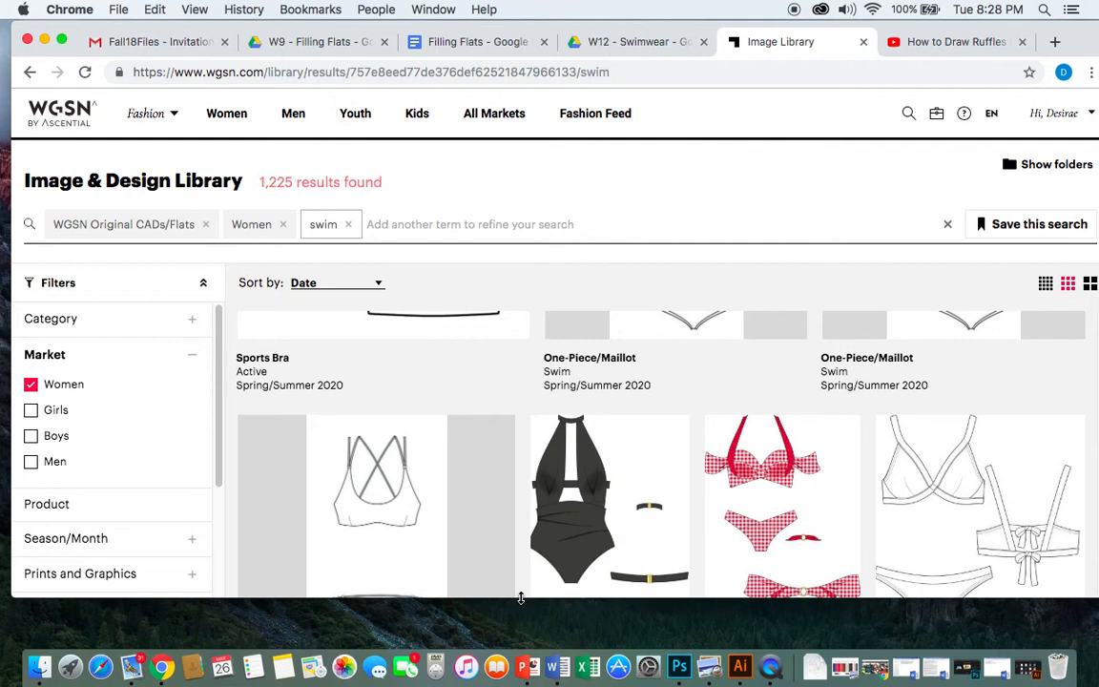
left_click_drag(521, 598, 521, 631)
scroll(637, 442, "down", 3)
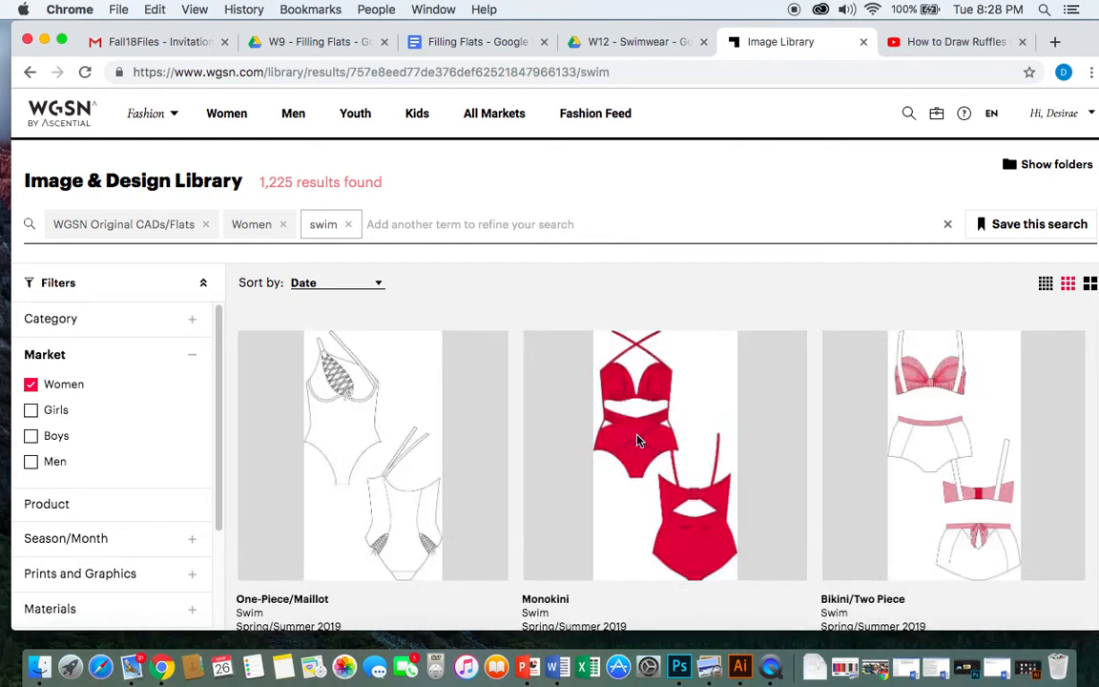
scroll(637, 441, "up", 3)
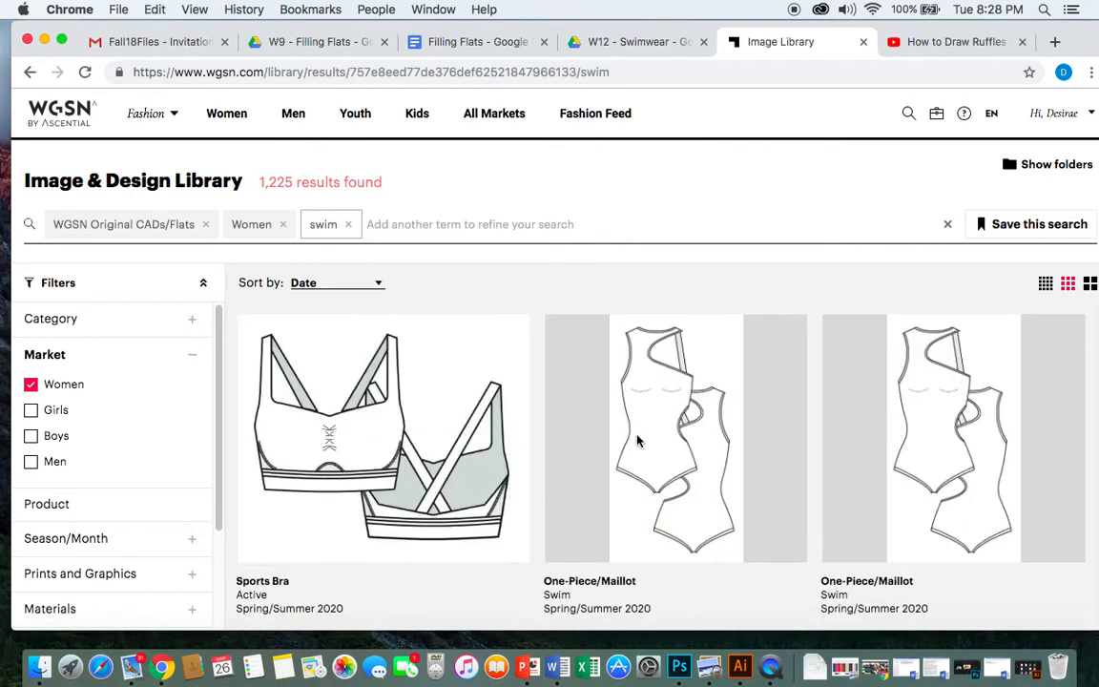
left_click(471, 226)
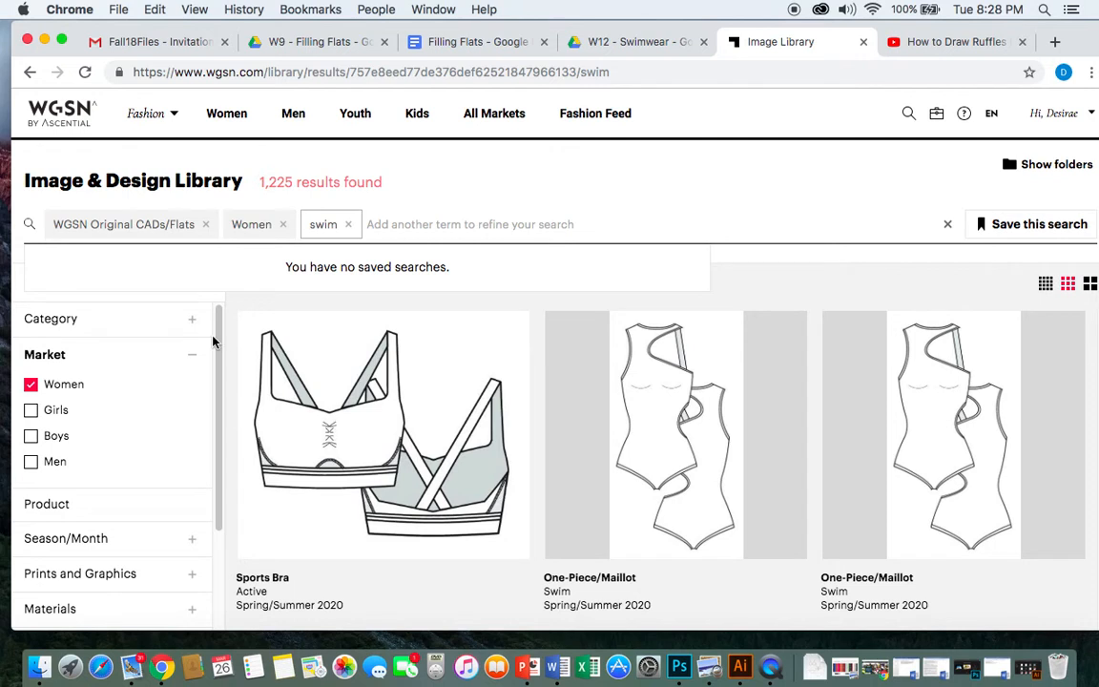
scroll(652, 410, "down", 3)
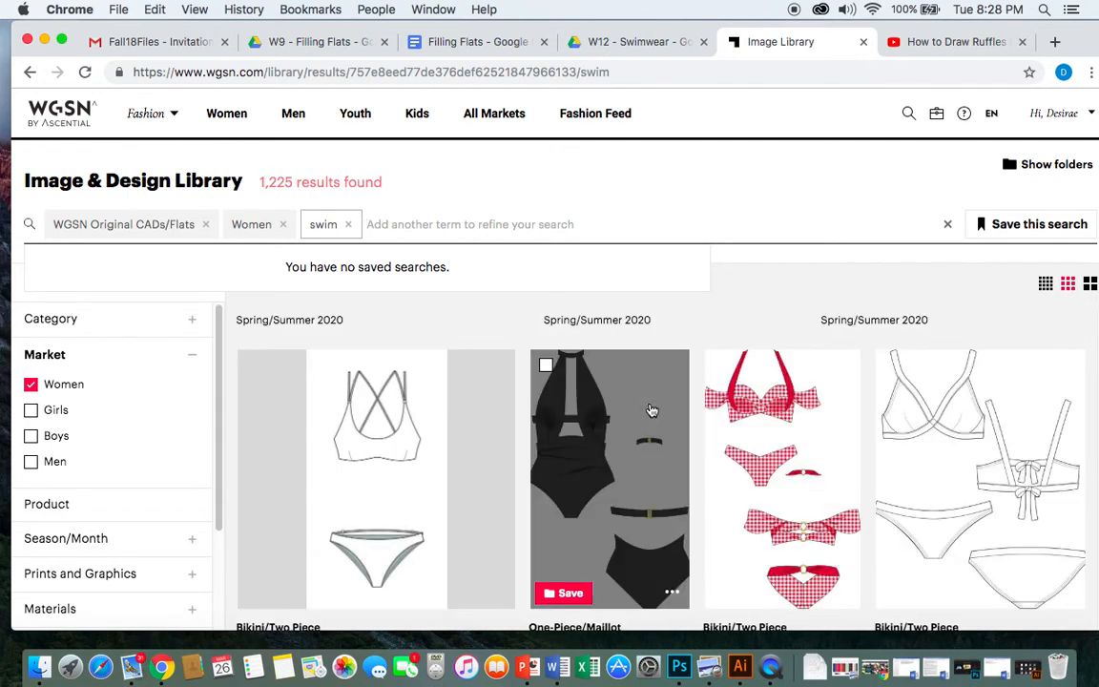
scroll(650, 409, "down", 1)
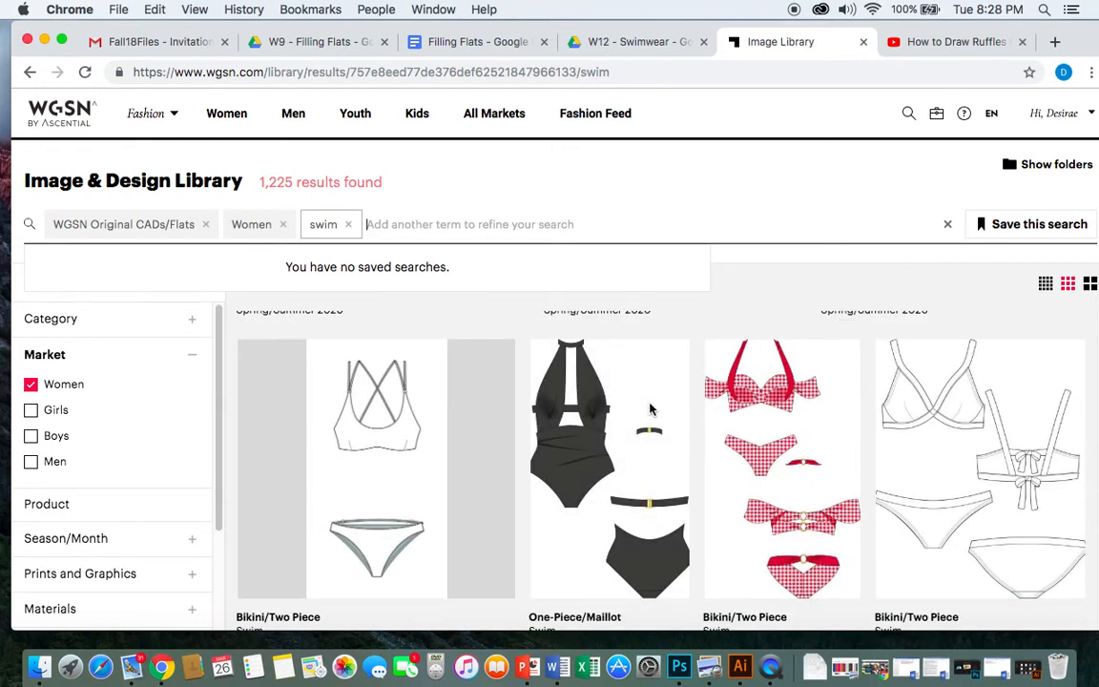
left_click(954, 406)
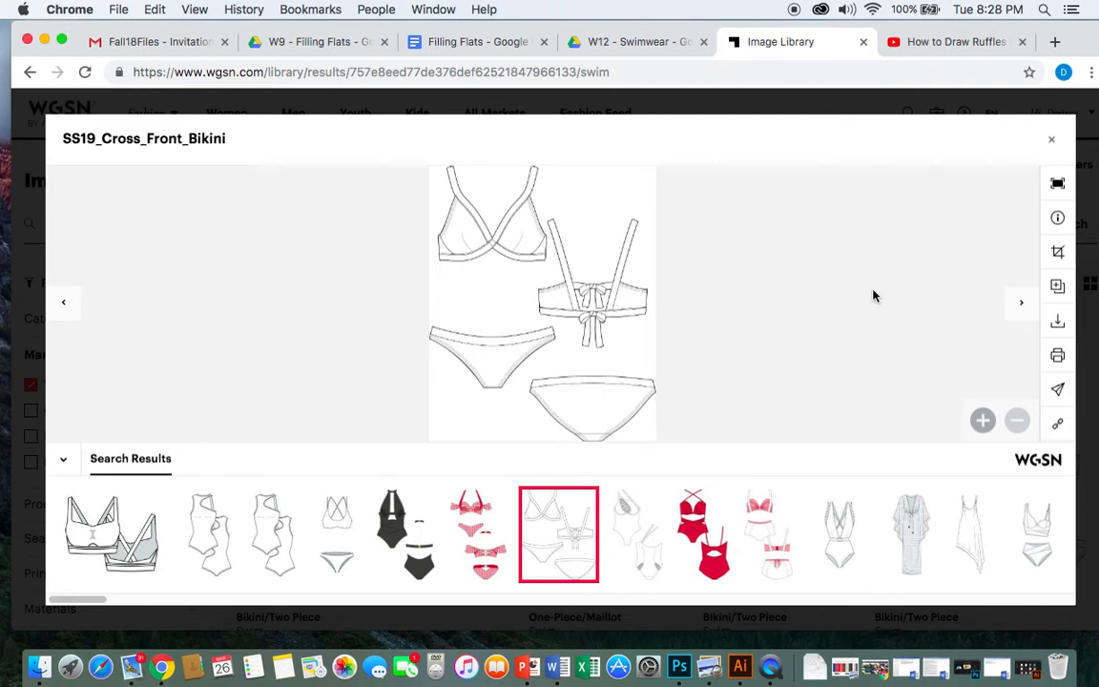
Step: Download the SS19_Cross_Front_Bikini flat and open it in Illustrator, retaining the 9-slice scaling option for symbols
left_click(1058, 325)
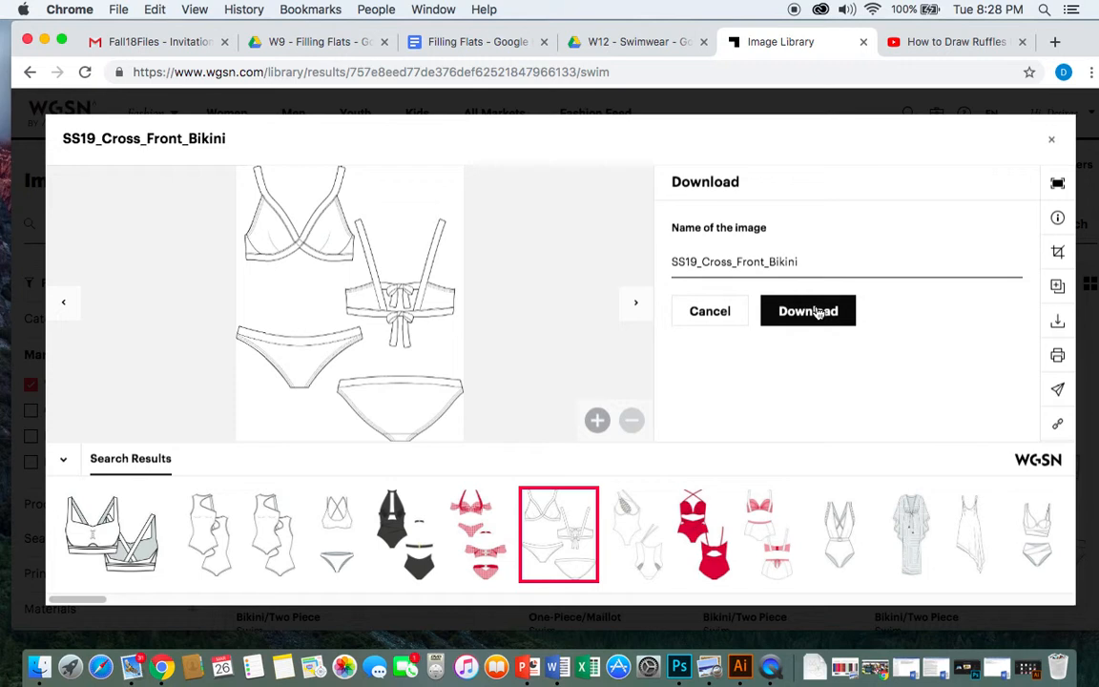
left_click(808, 313)
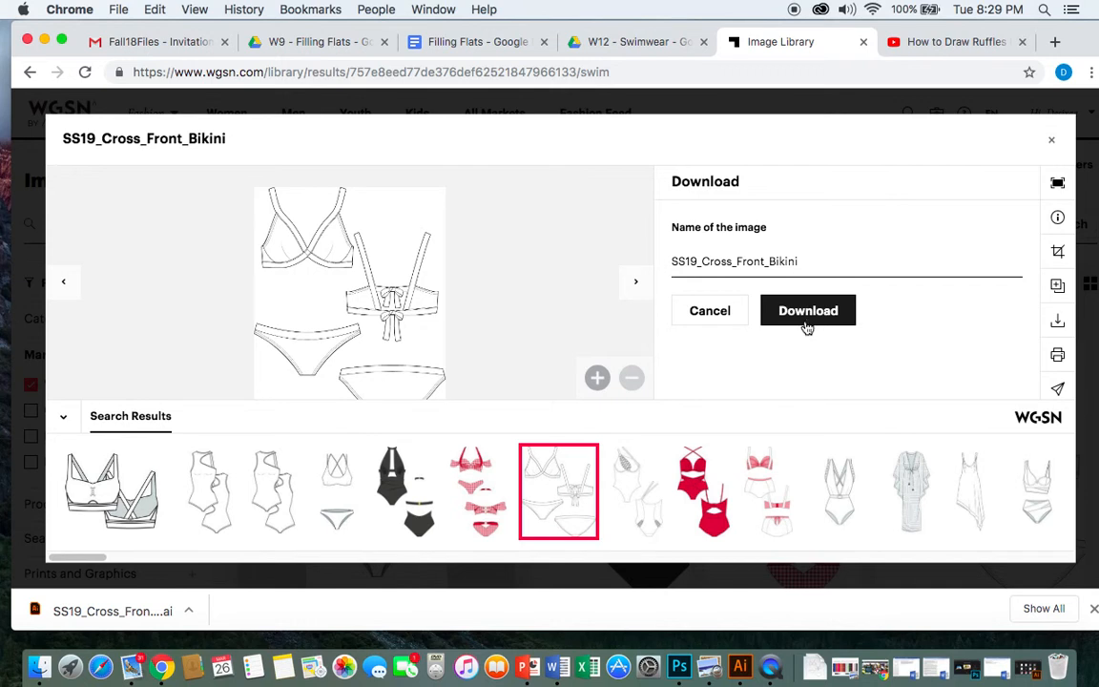
left_click(143, 620)
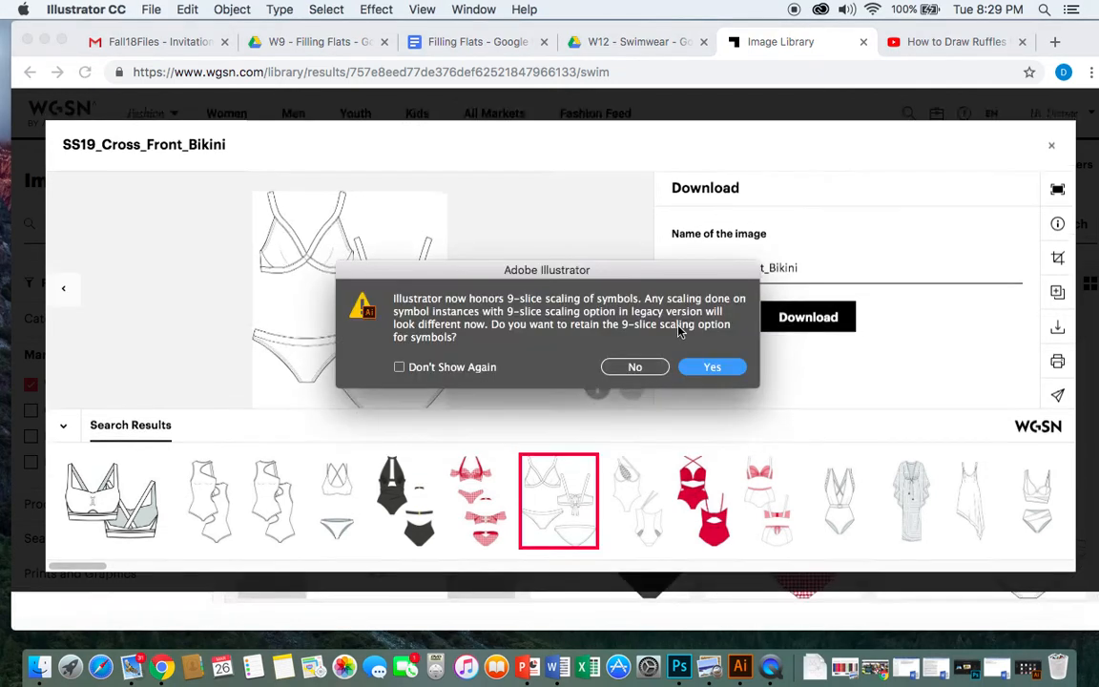
left_click(710, 367)
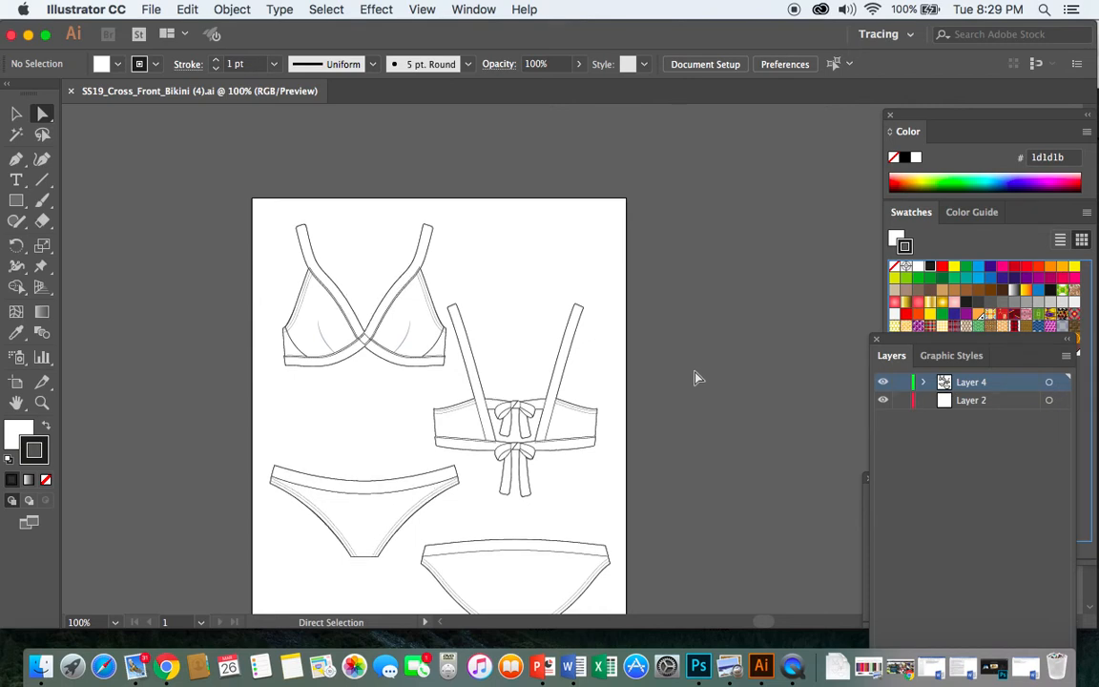
Step: Delete the back views of the bikini top and the bikini bottom, keeping only the front views
scroll(695, 377, "down", 2)
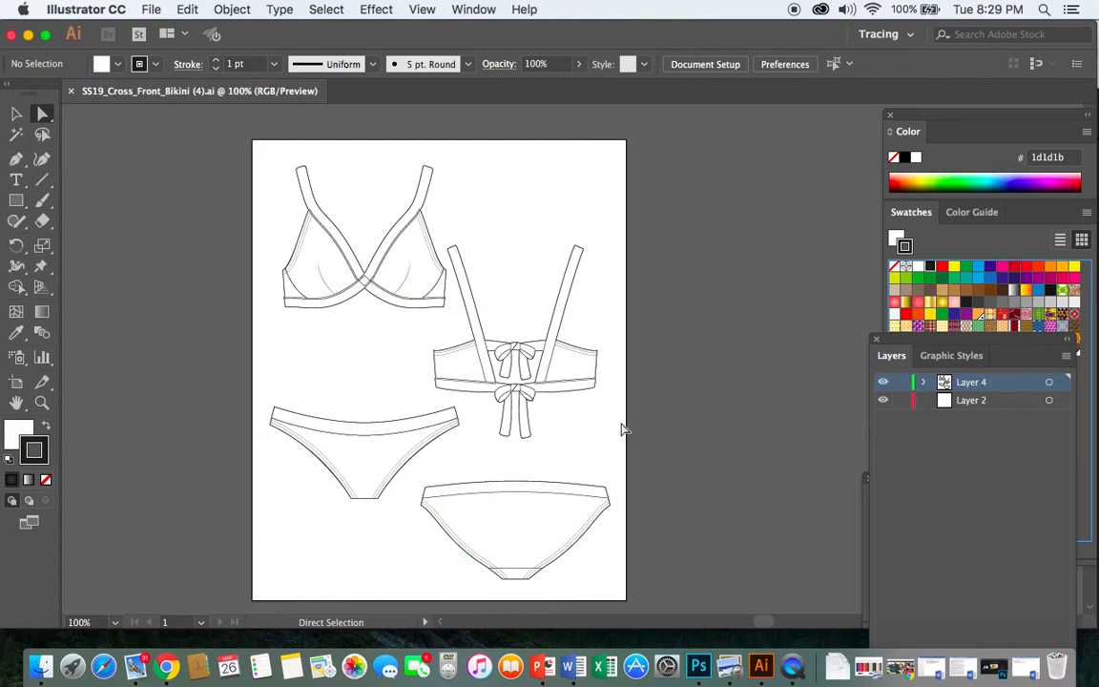
left_click(561, 364)
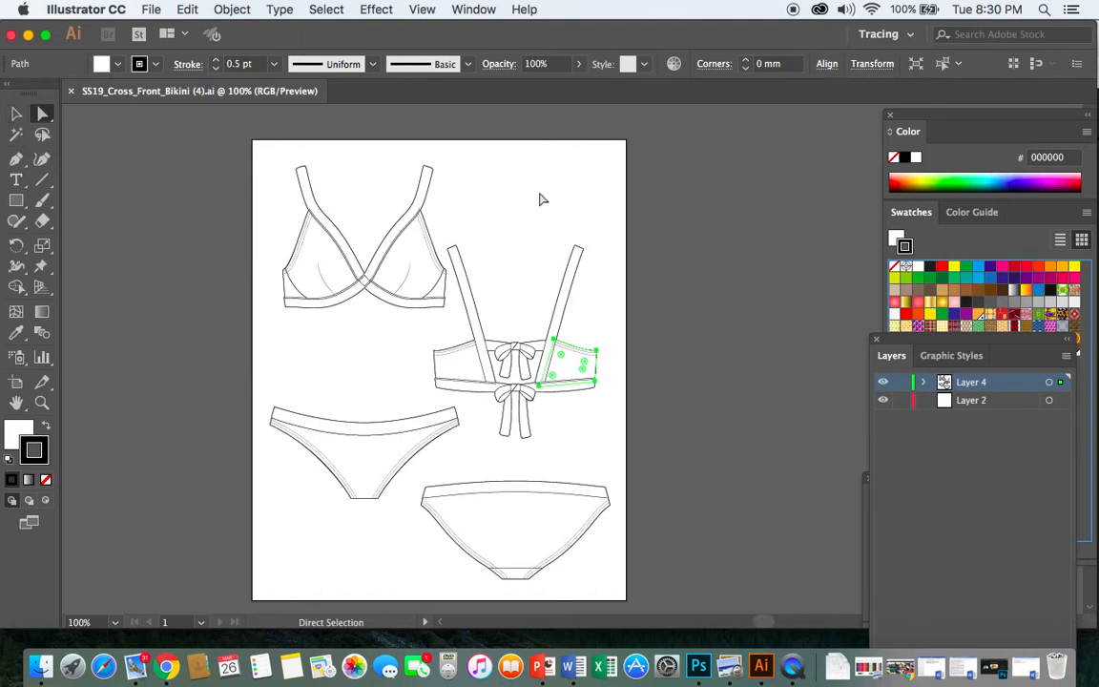
left_click(573, 199)
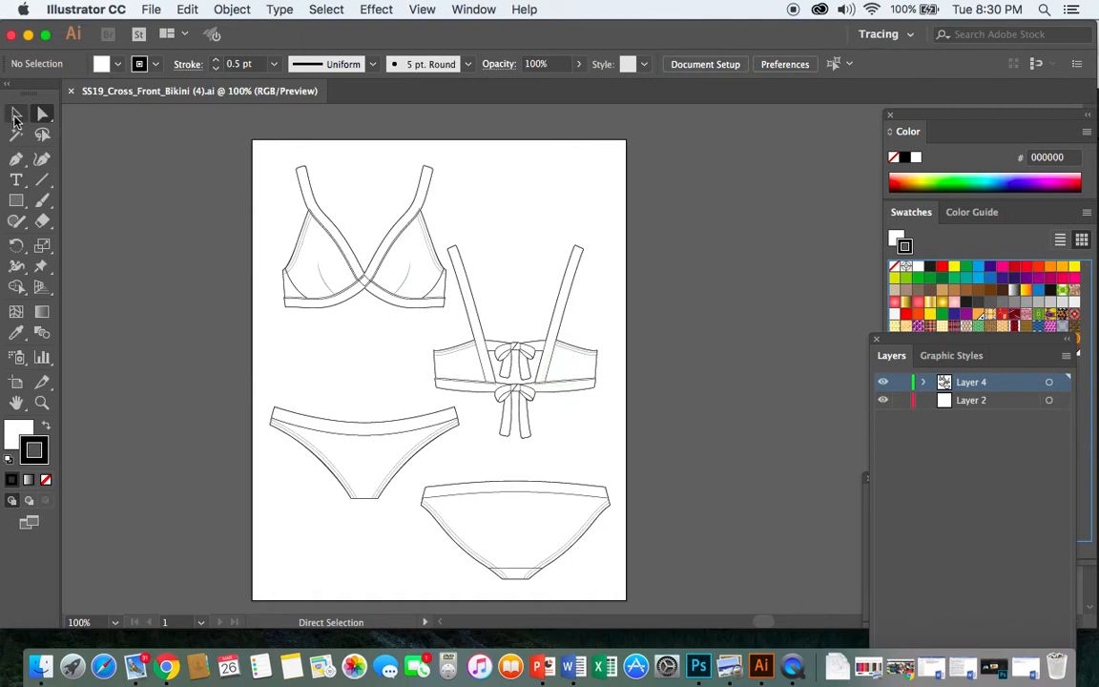
left_click(15, 115)
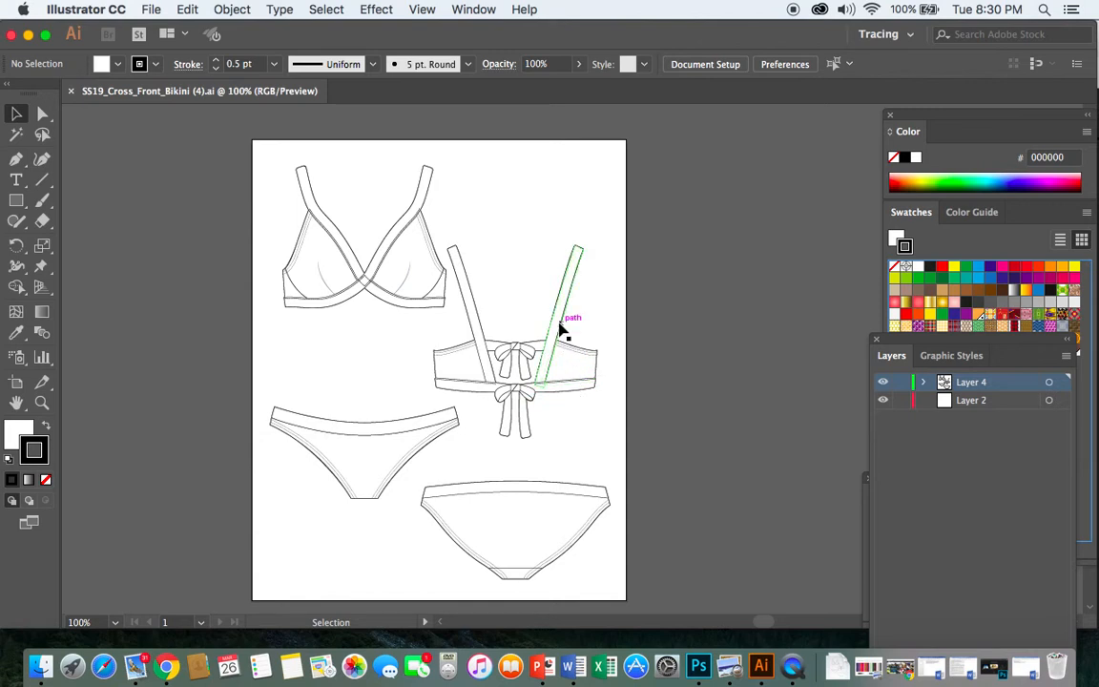
left_click(560, 327)
key("Delete")
left_click(560, 329)
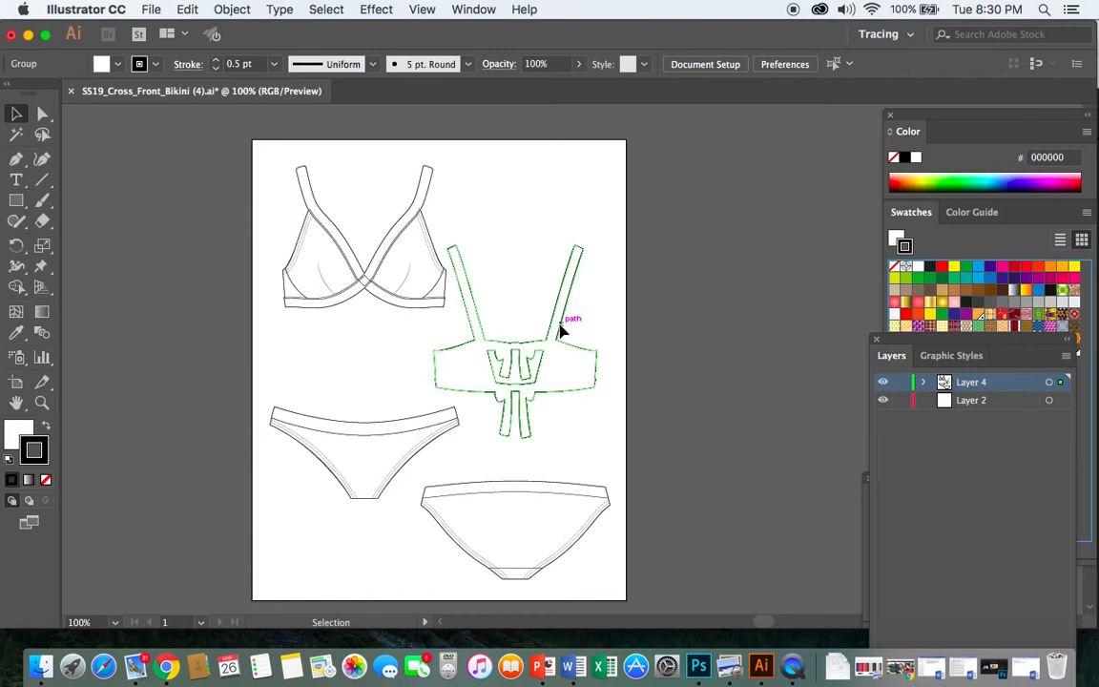
key("super+a")
key("Delete")
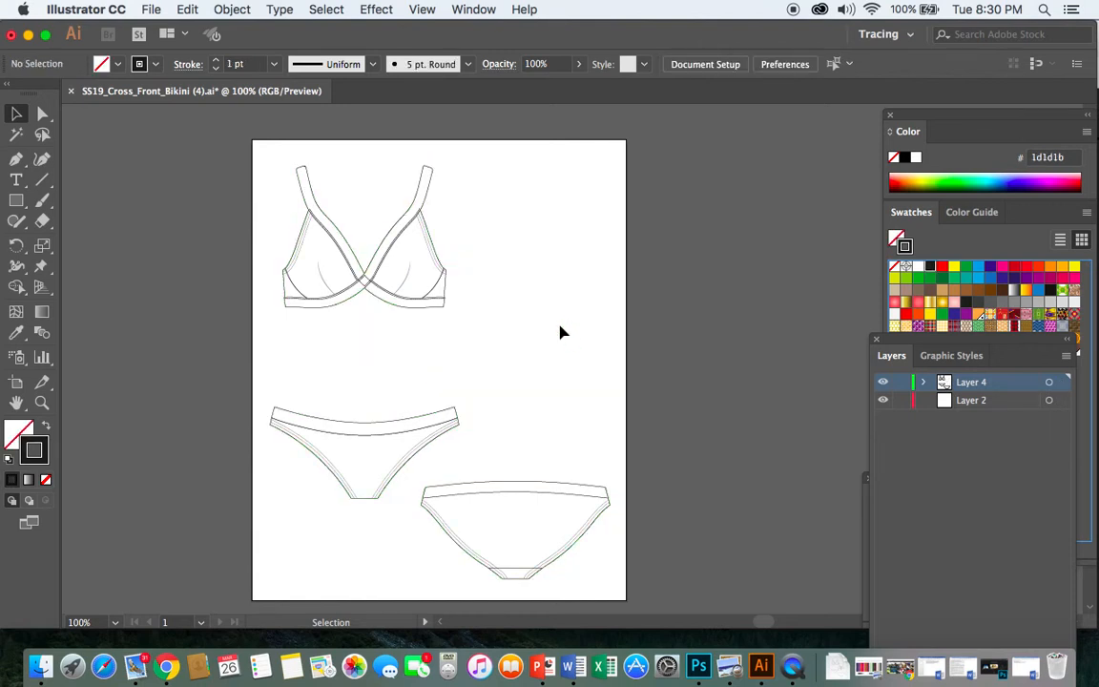
left_click(569, 484)
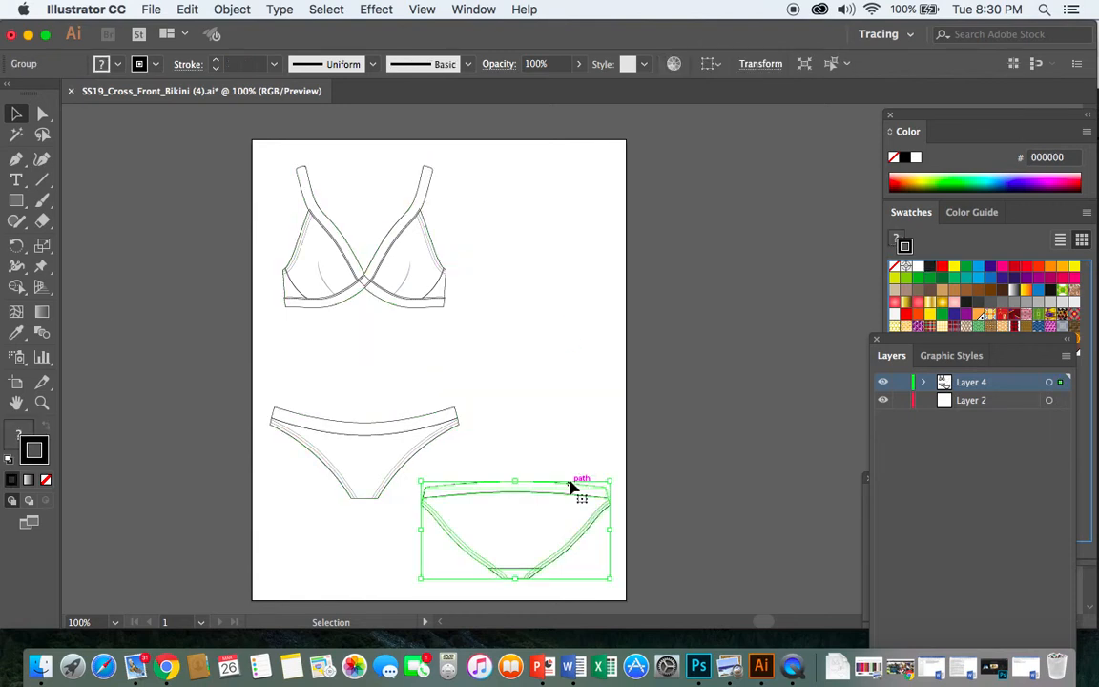
key("Delete")
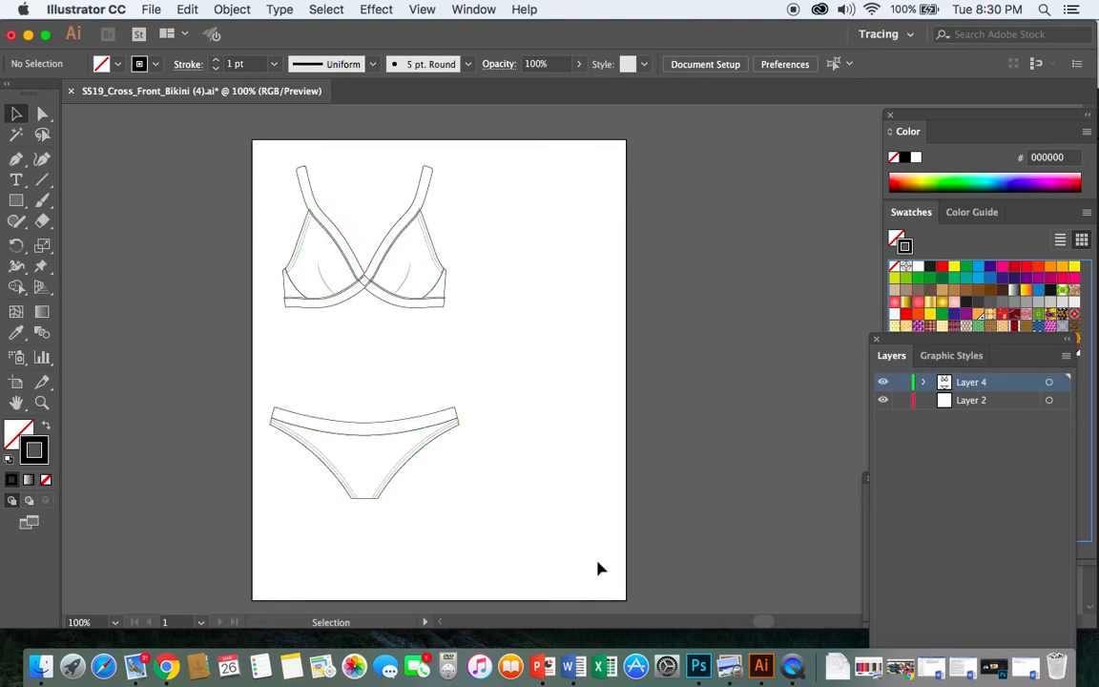
Step: Delete the inner stitching line along the left leg opening of the bikini bottom using Direct Selection
left_click_drag(763, 621, 747, 627)
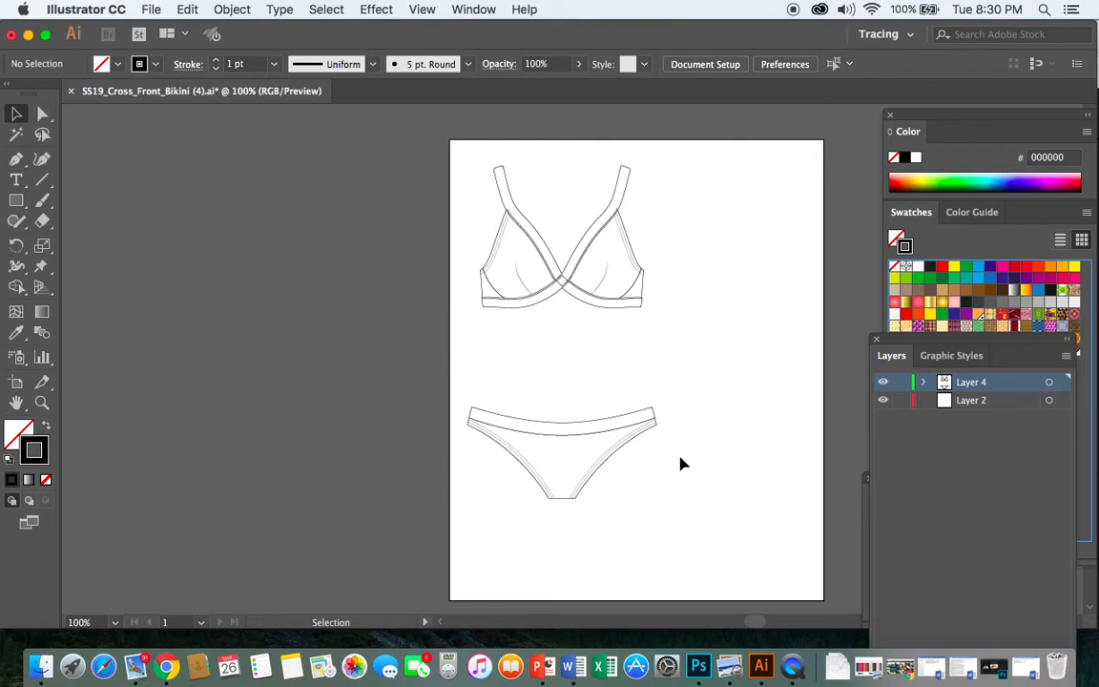
key("super+equal")
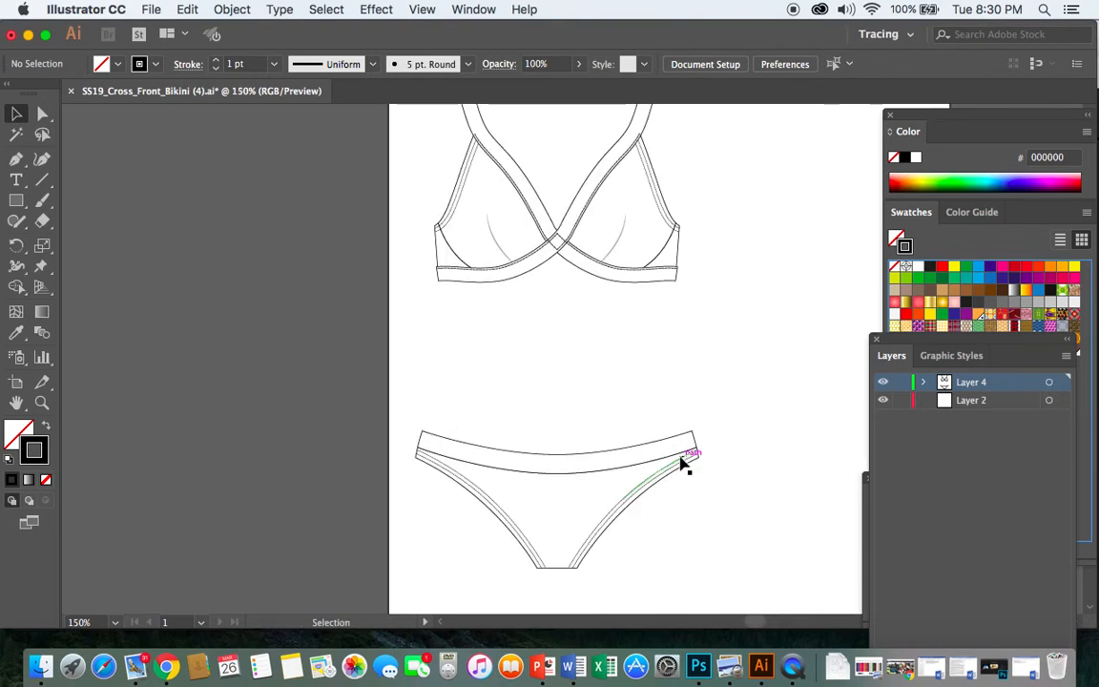
key("plus")
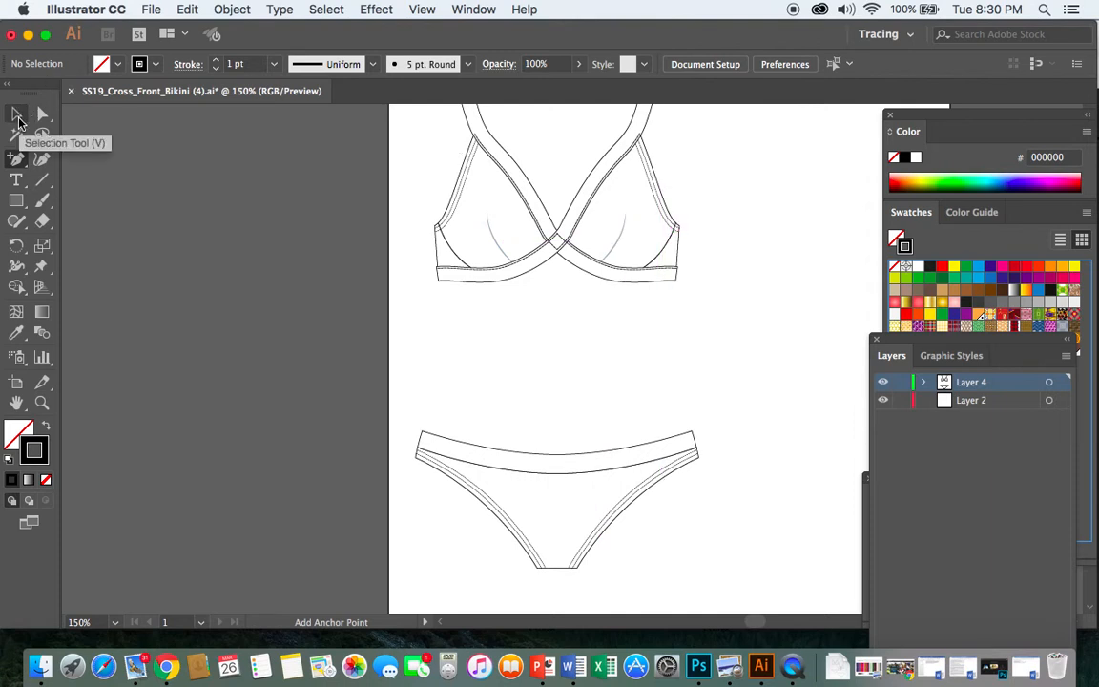
left_click(42, 115)
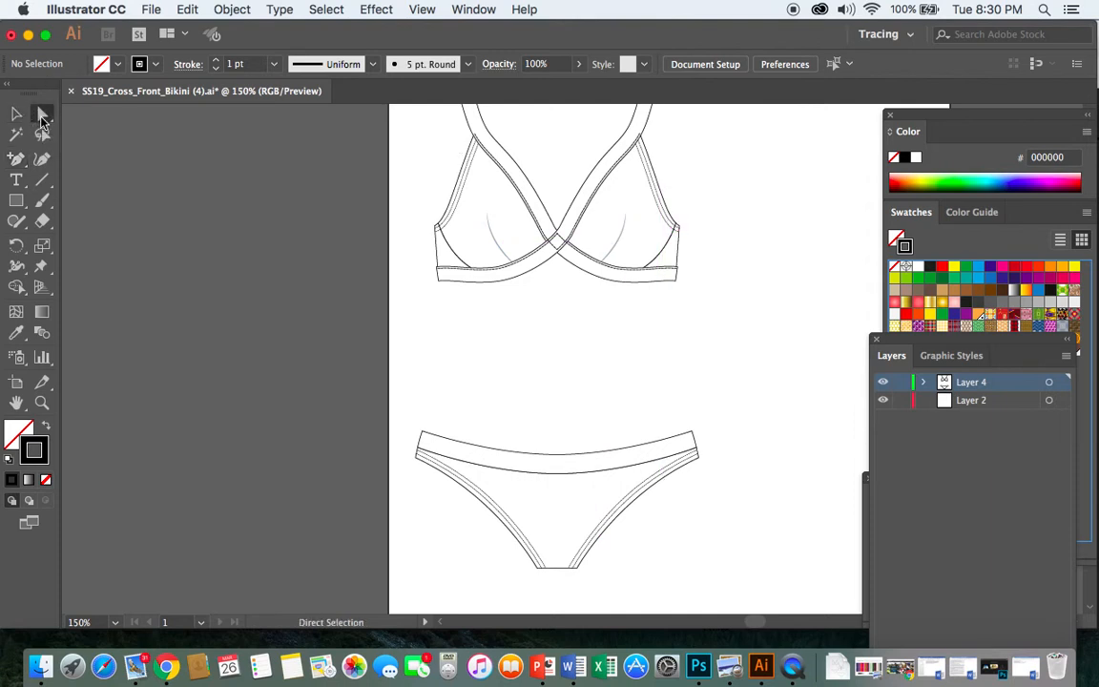
left_click(494, 503)
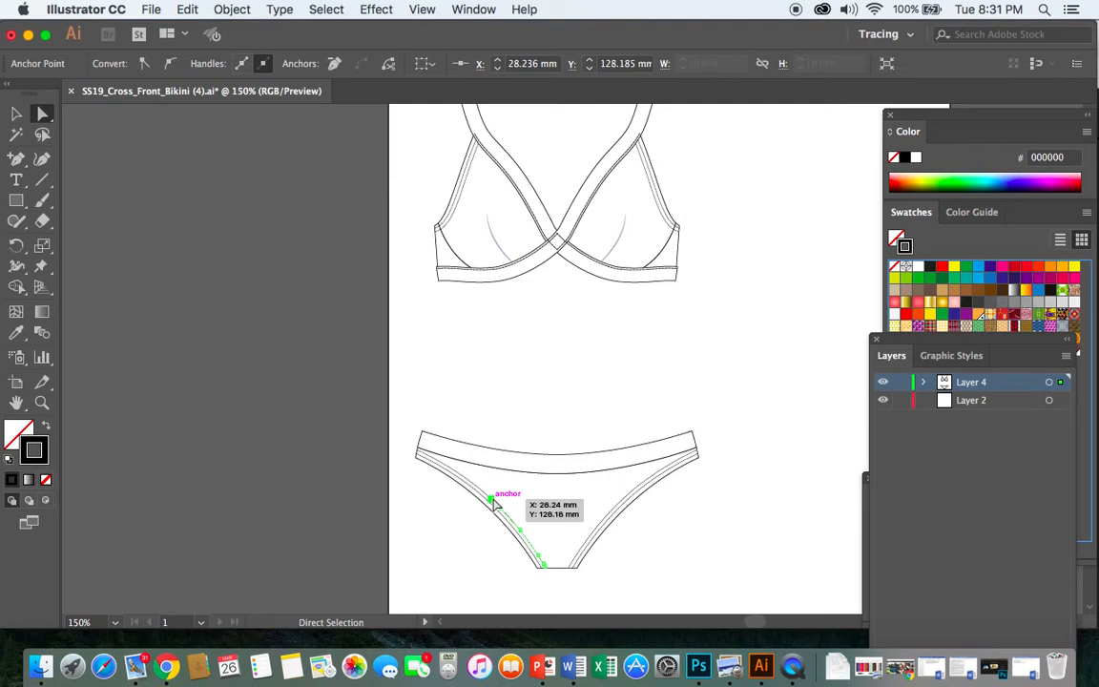
left_click(494, 503)
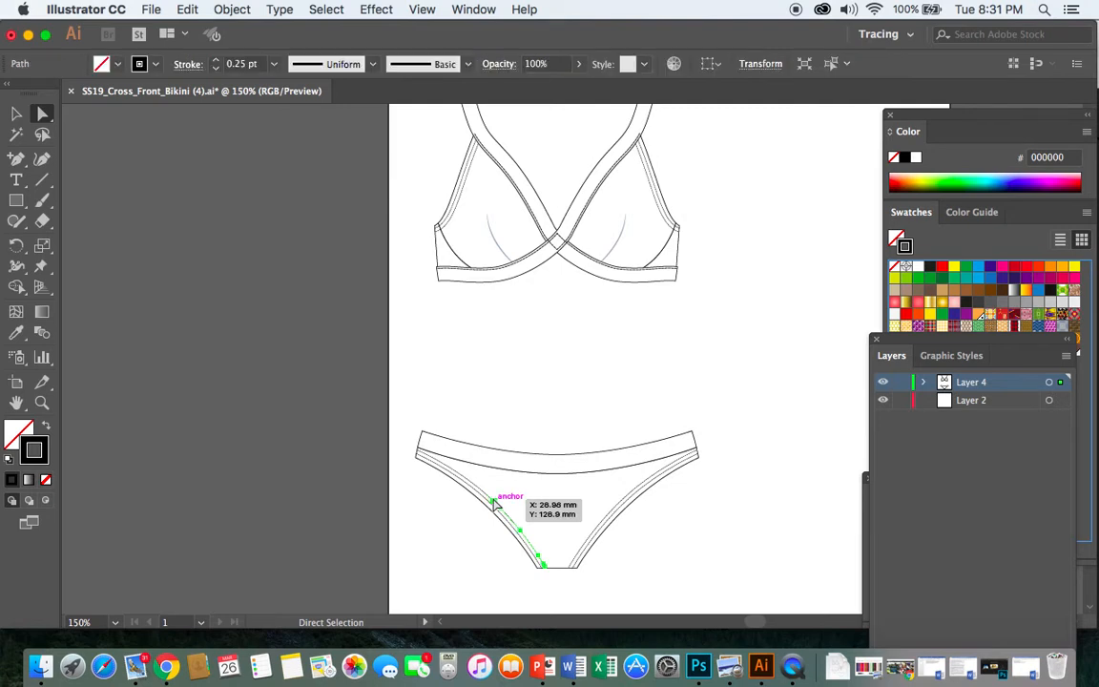
left_click(496, 503)
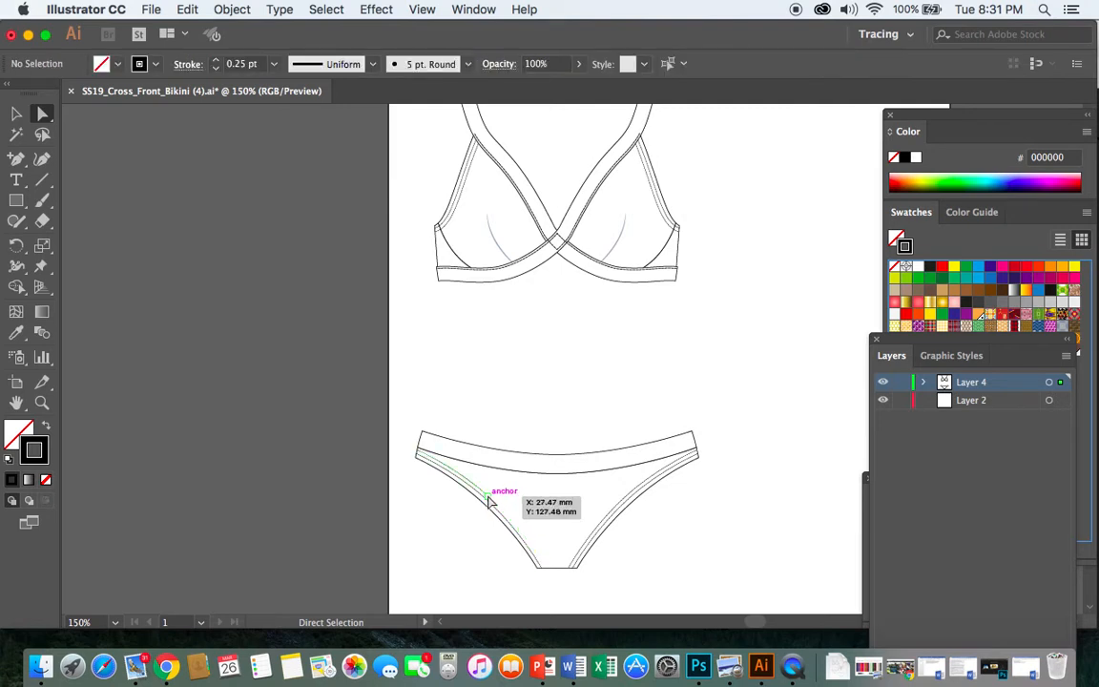
left_click(488, 499)
key("Delete")
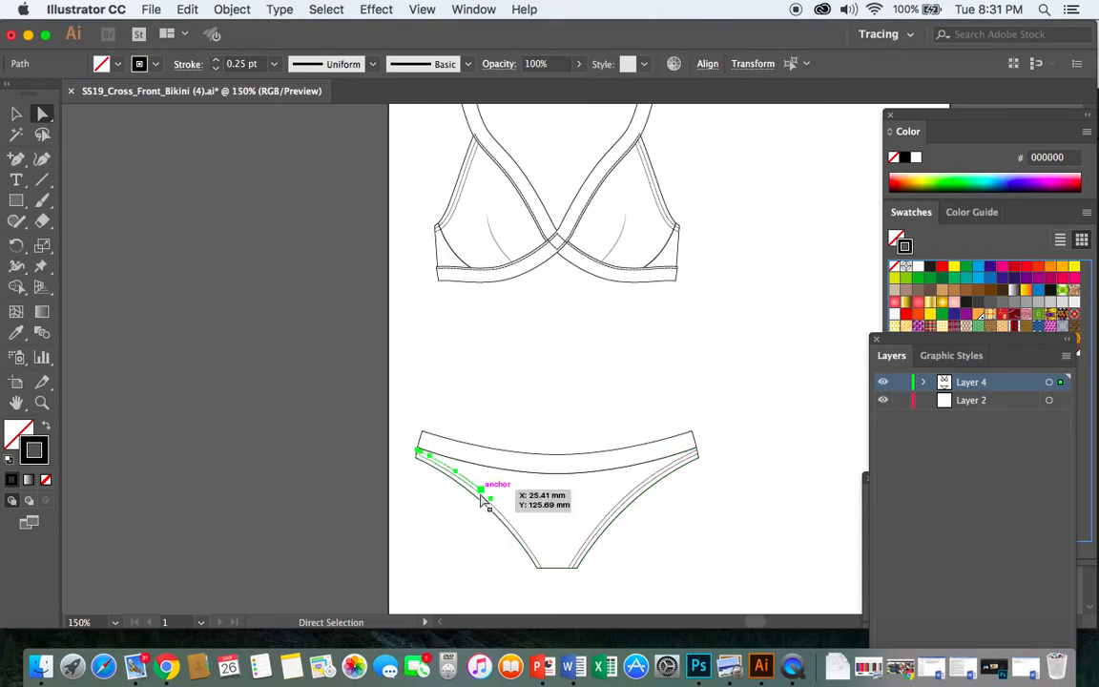
key("Delete")
Step: Delete the middle segments of the outer stitching line along the left leg opening of the bikini bottom
left_click(472, 496)
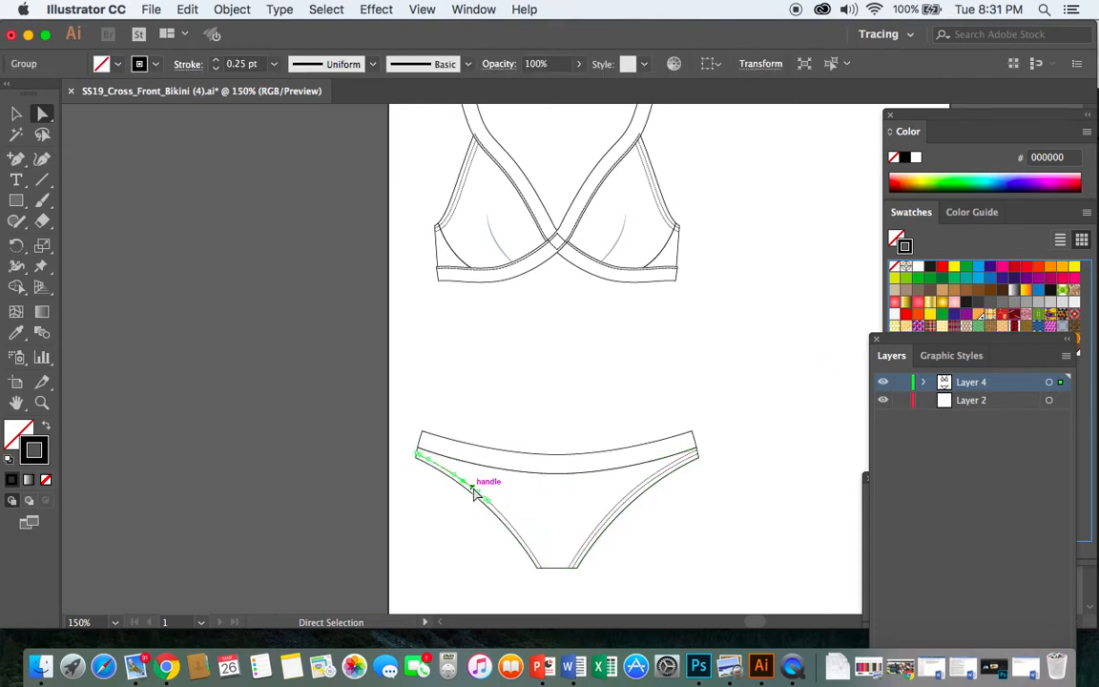
left_click(493, 507)
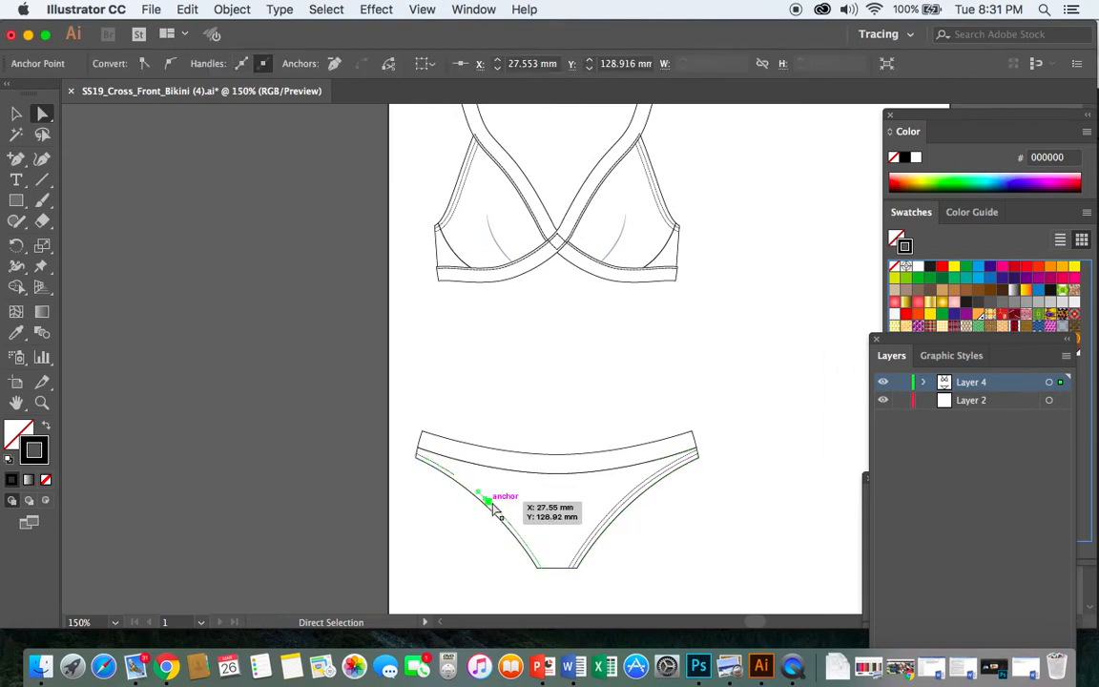
key("Delete")
left_click(451, 470)
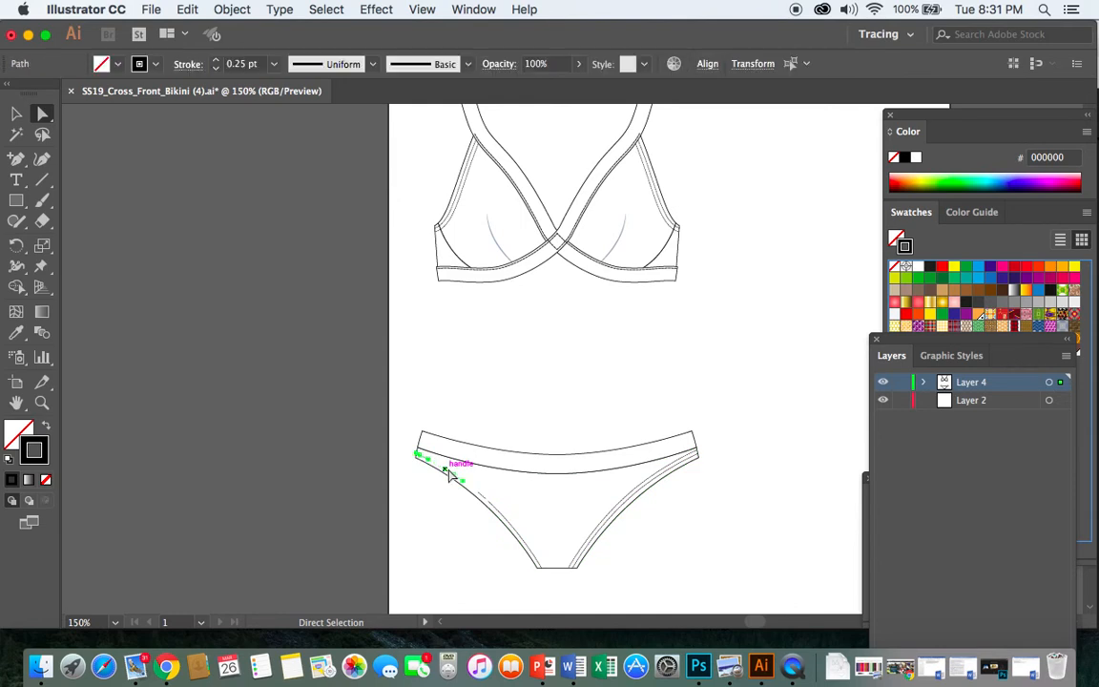
left_click(483, 500)
key("Delete")
left_click(495, 509)
key("Delete")
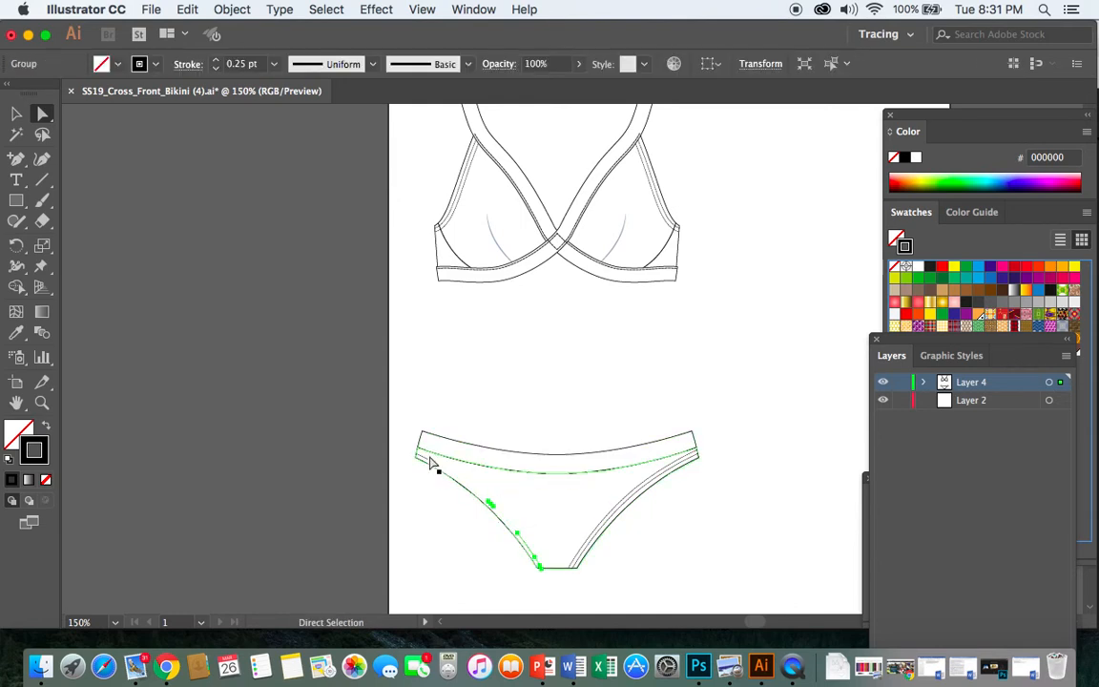
Step: Delete the leftover outer stitching fragments near the left side seam and down the left leg opening to the crotch
left_click(429, 456)
key("Delete")
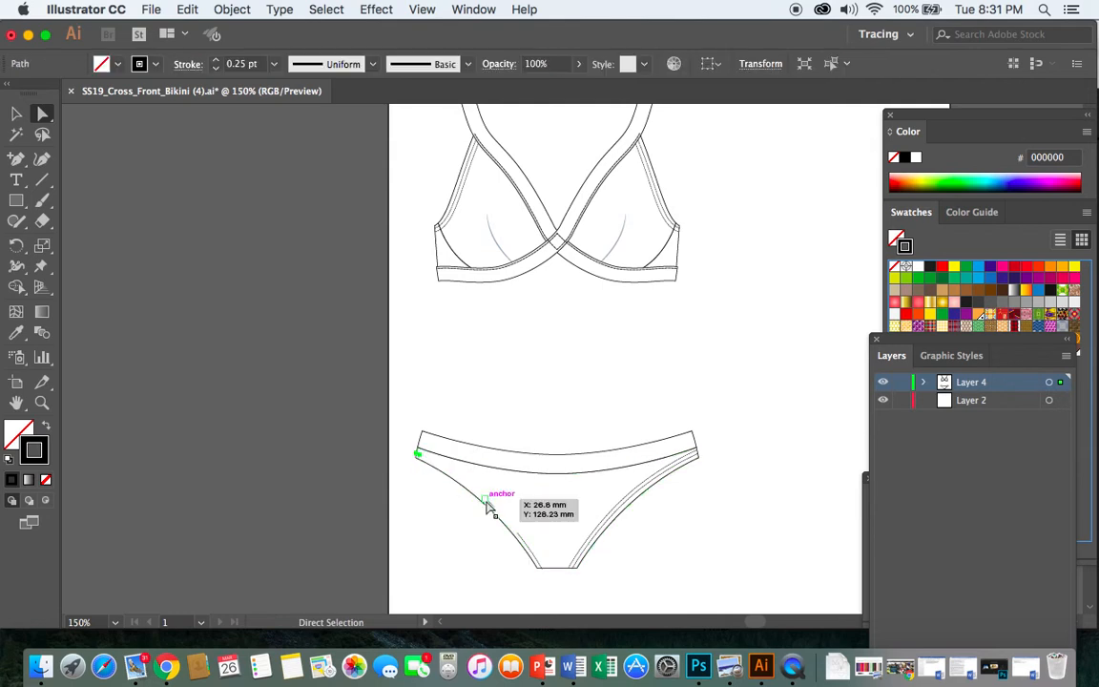
left_click(487, 506)
key("Delete")
left_click(528, 545)
key("Delete")
key("Delete")
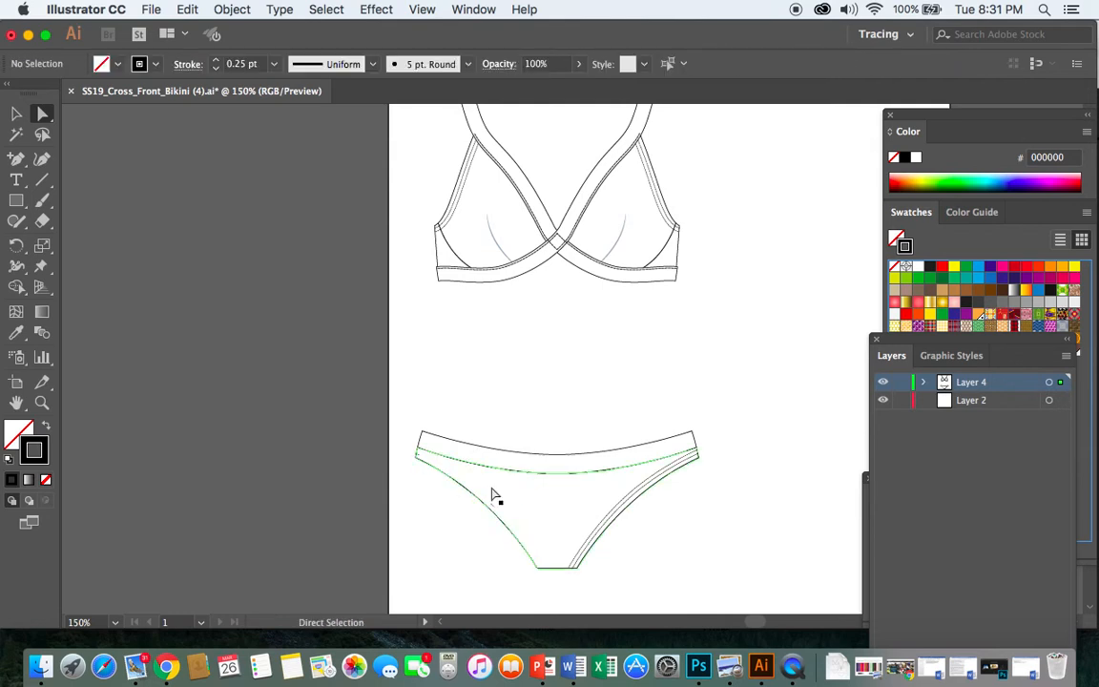
left_click(491, 507)
key("Delete")
key("Delete")
Step: Delete the inner stitching line along the right leg opening of the bikini bottom
key("super+equal")
key("super+equal")
scroll(603, 521, "down", 5)
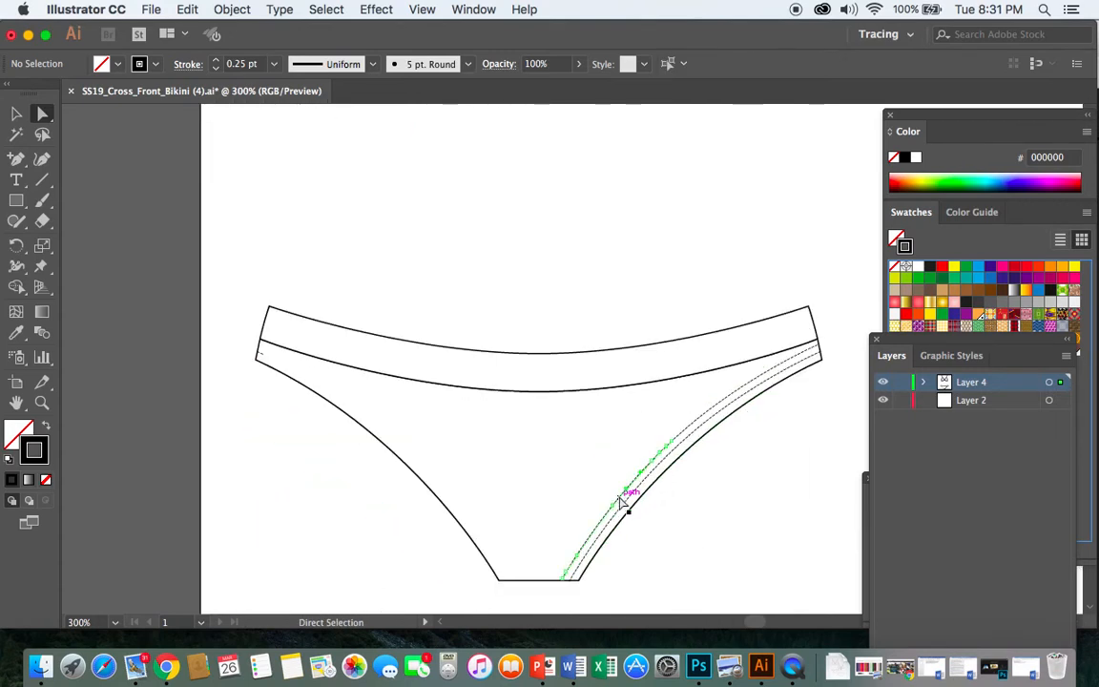
left_click(621, 504)
left_click(624, 506)
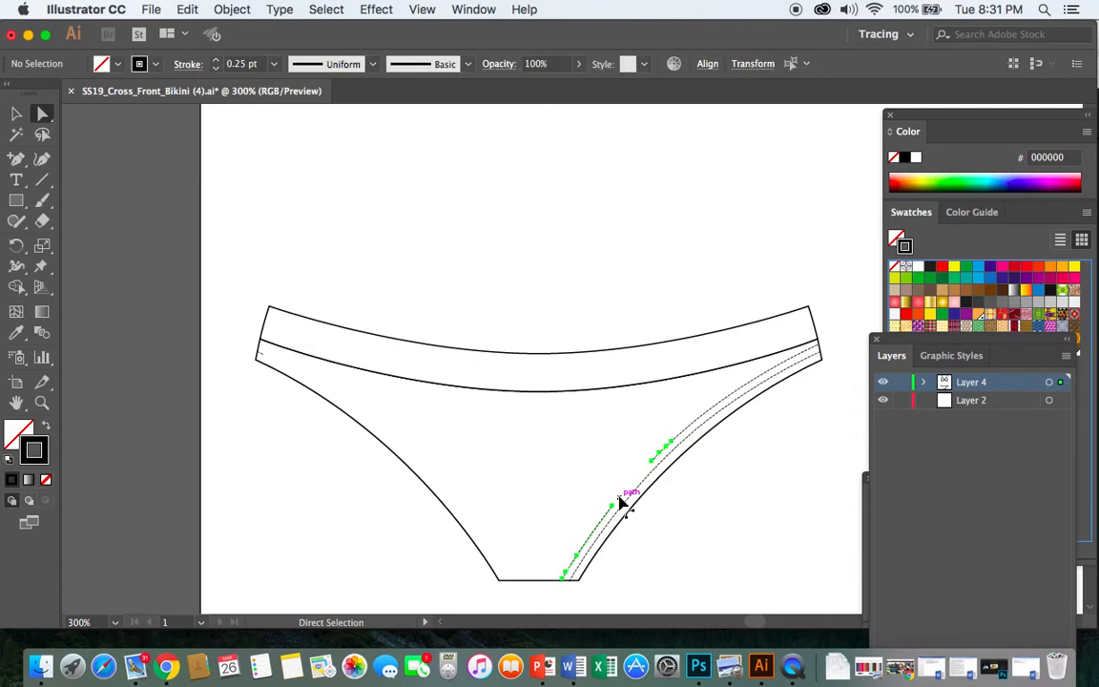
left_click(681, 436)
key("Delete")
key("Delete")
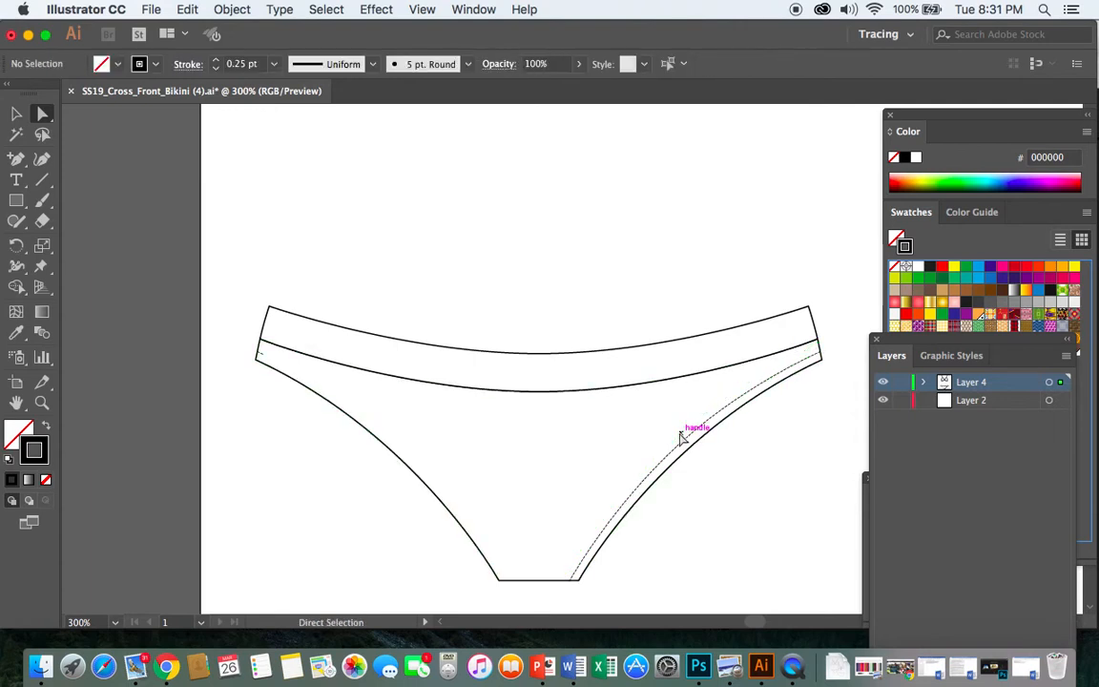
Step: Delete the outer stitching line along the right leg opening and the leftover stitch fragment at the left side seam
left_click(640, 489)
key("Delete")
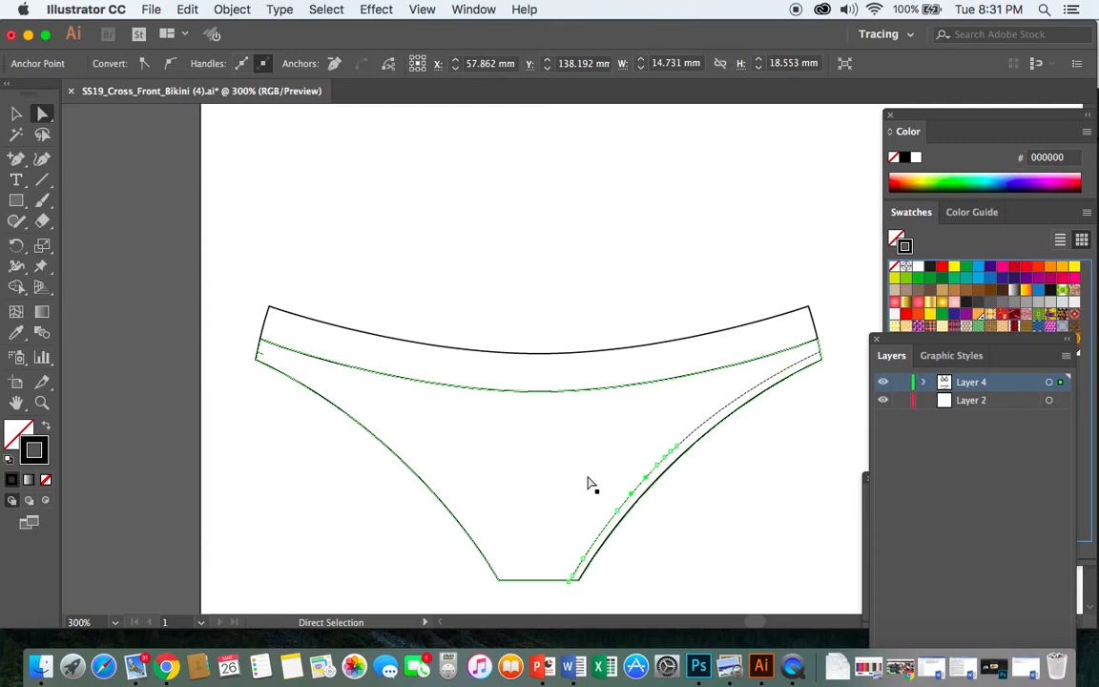
left_click(532, 450)
left_click(746, 399)
key("Delete")
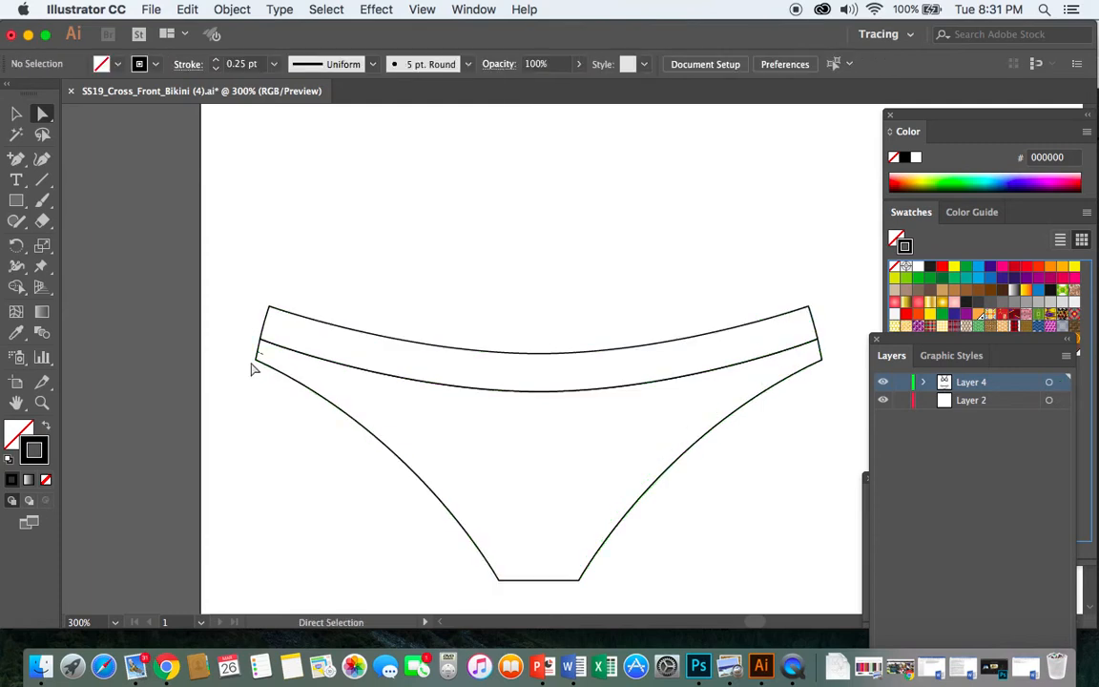
left_click(263, 354)
key("Delete")
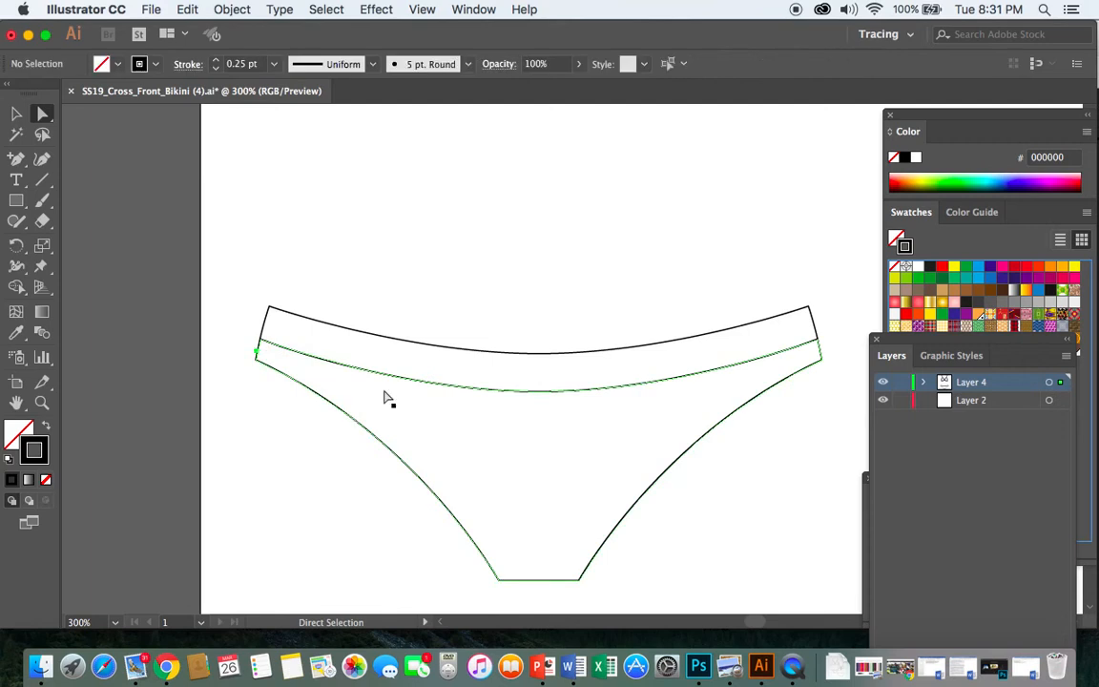
Step: Try to delete the lower edge segment of the waistband, and undo the deletion
left_click(576, 395)
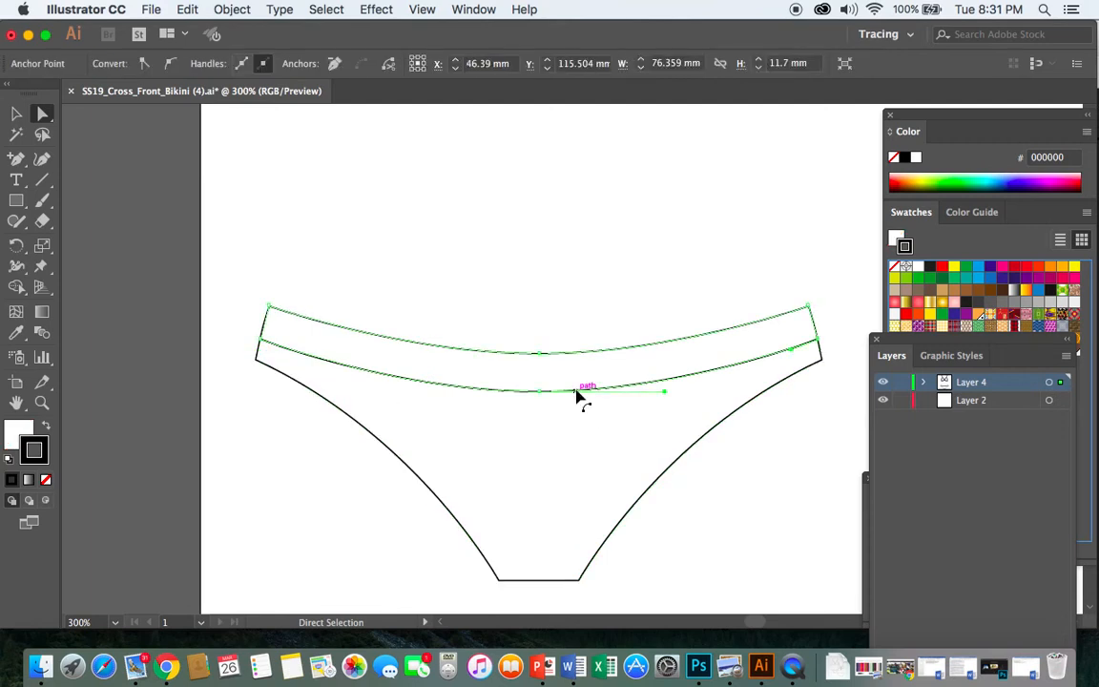
key("Delete")
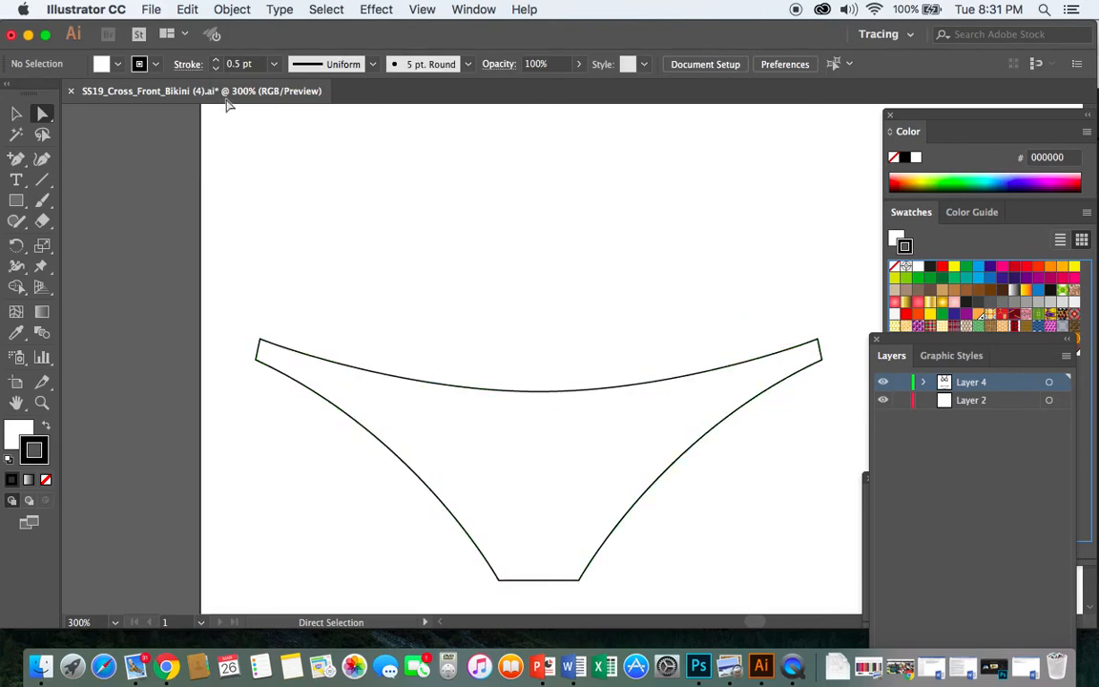
left_click(185, 11)
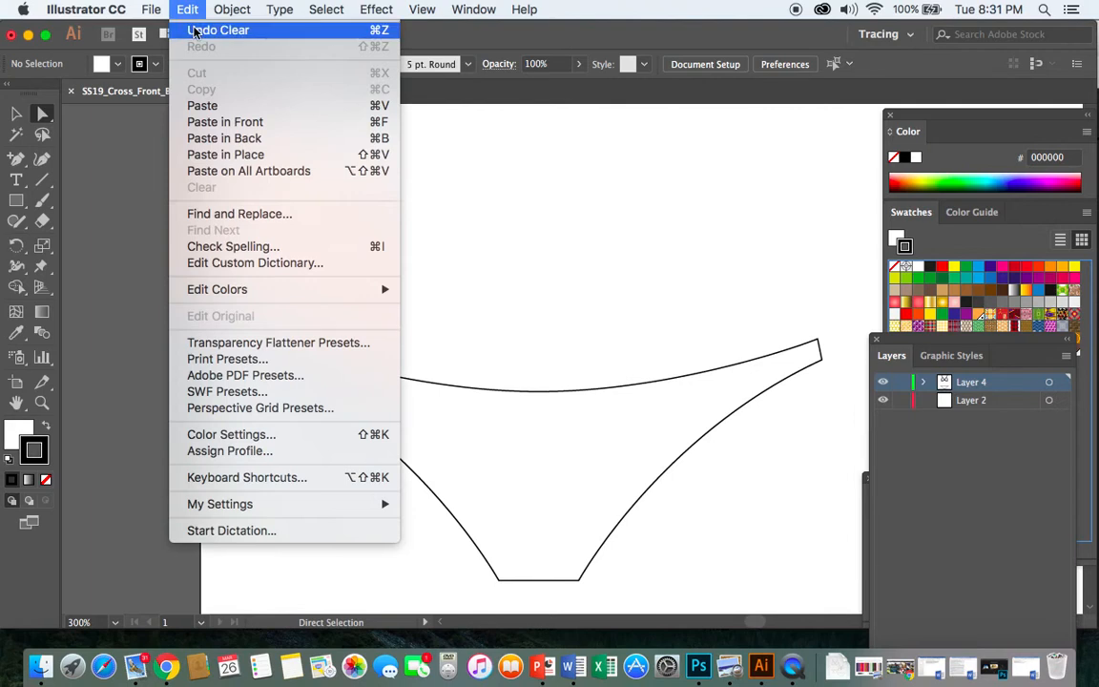
left_click(195, 31)
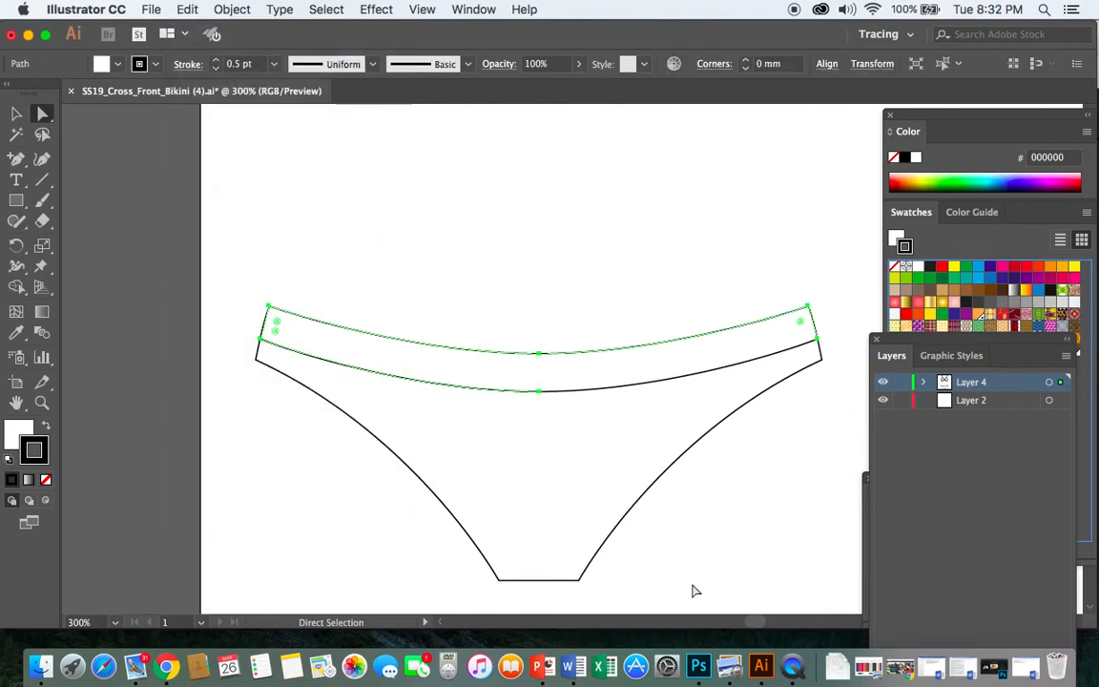
Step: Try to delete the top edge of the brief body beneath the waistband, undo the deletions and deselect everything
left_click(577, 399)
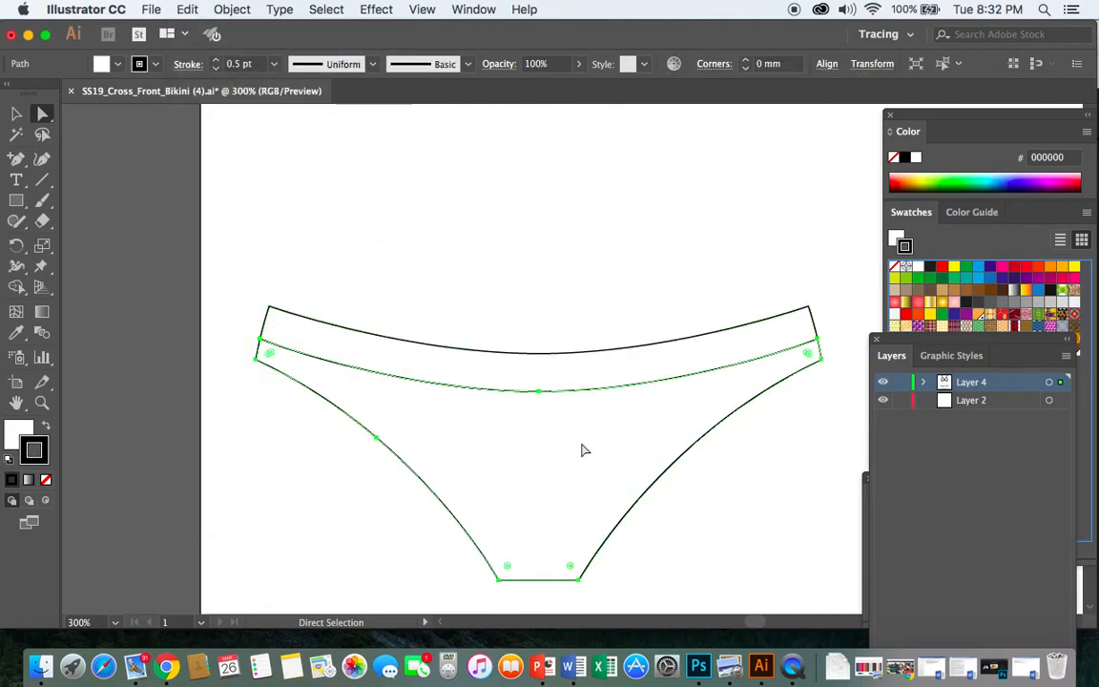
left_click(620, 375)
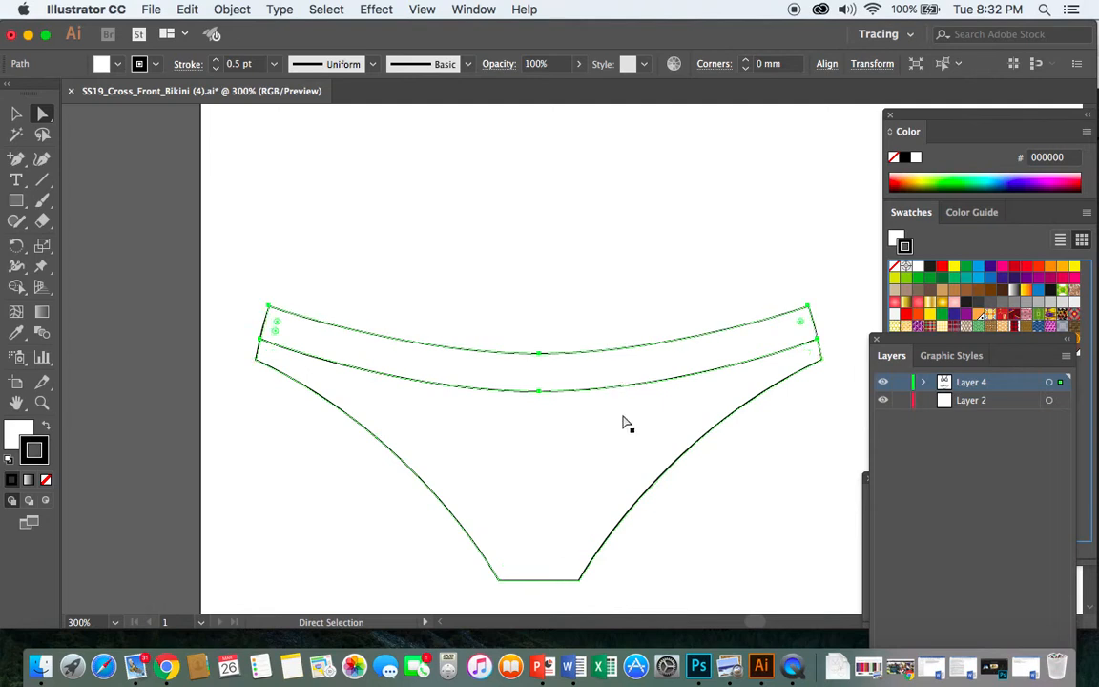
left_click(569, 393)
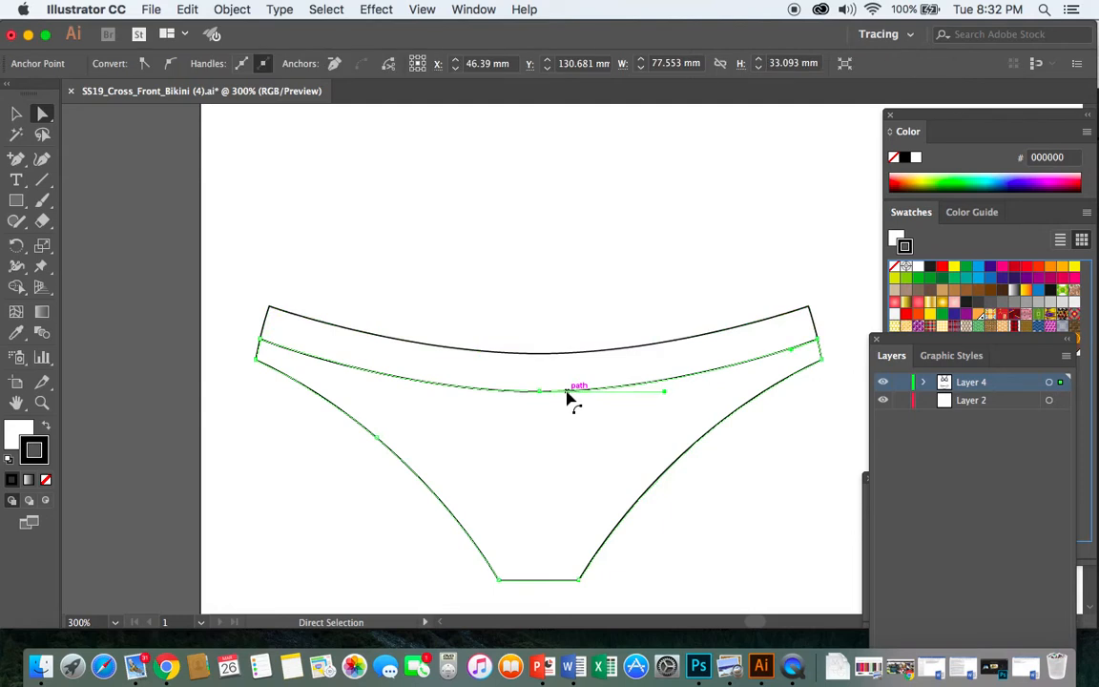
key("Delete")
key("Delete")
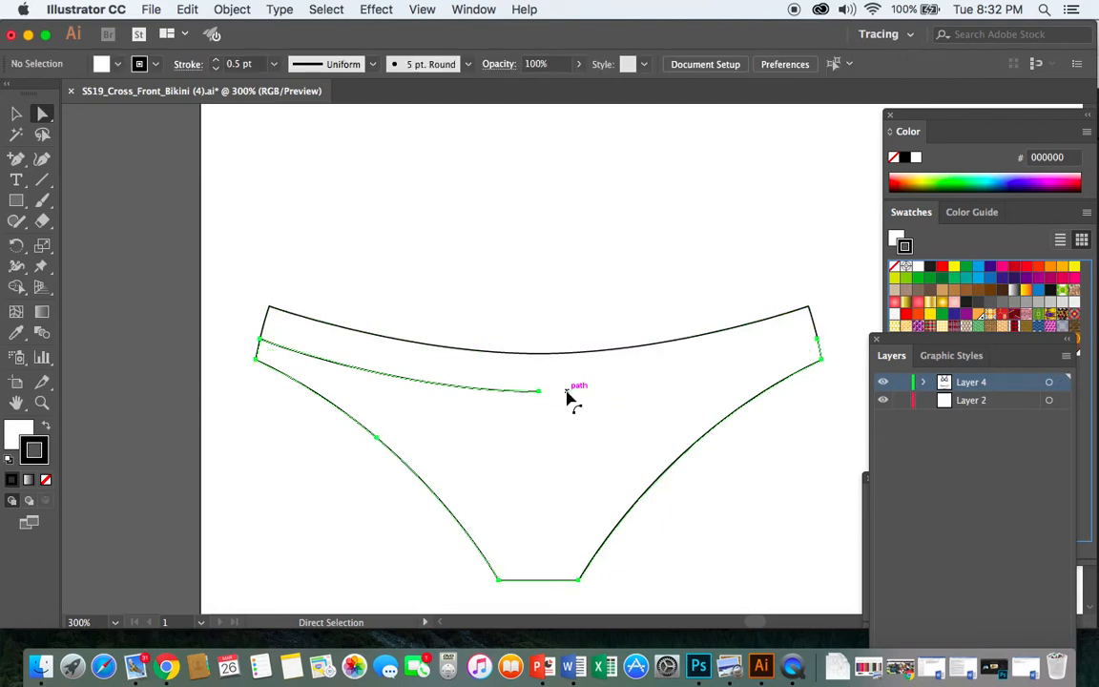
left_click(187, 8)
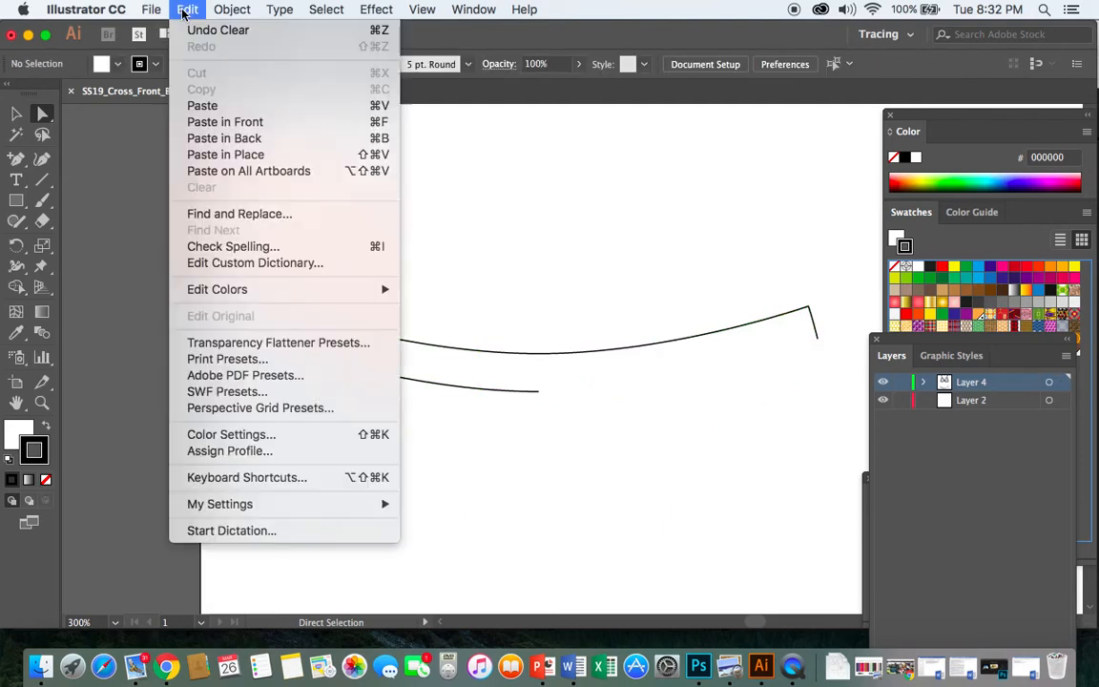
left_click(192, 32)
left_click(191, 38)
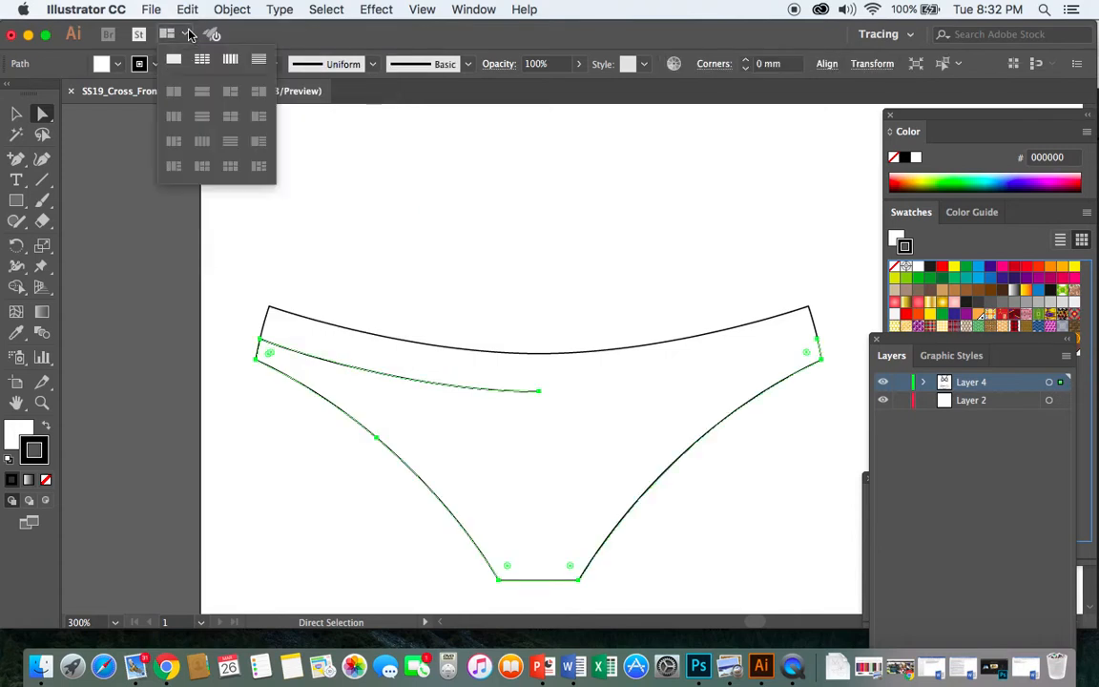
left_click(187, 9)
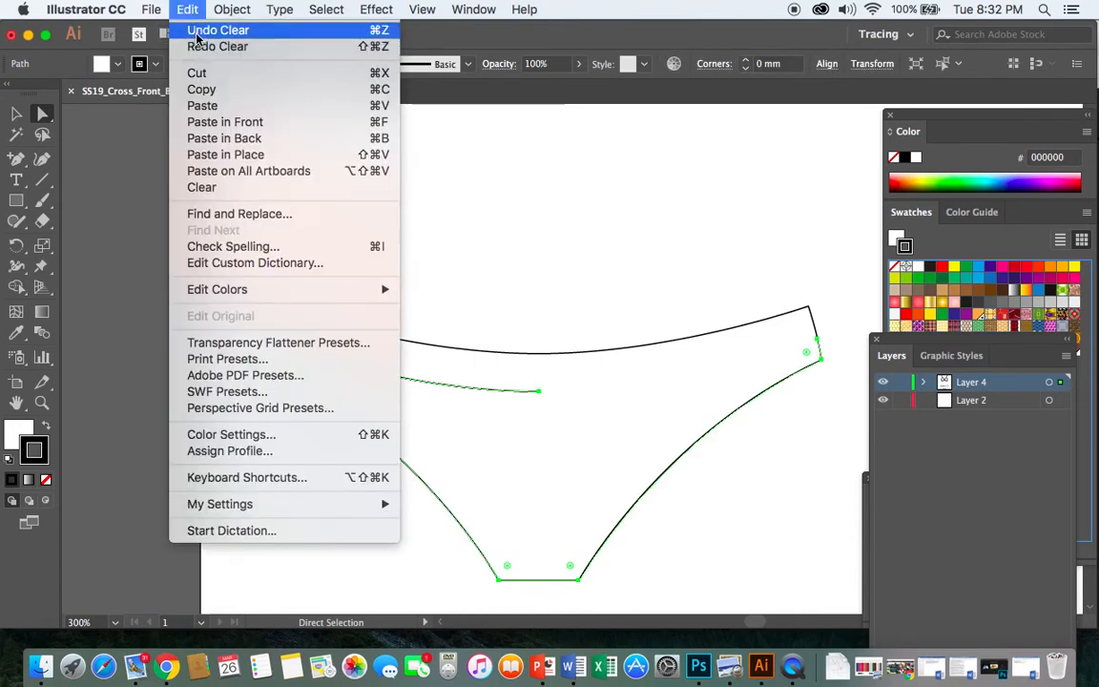
left_click(199, 31)
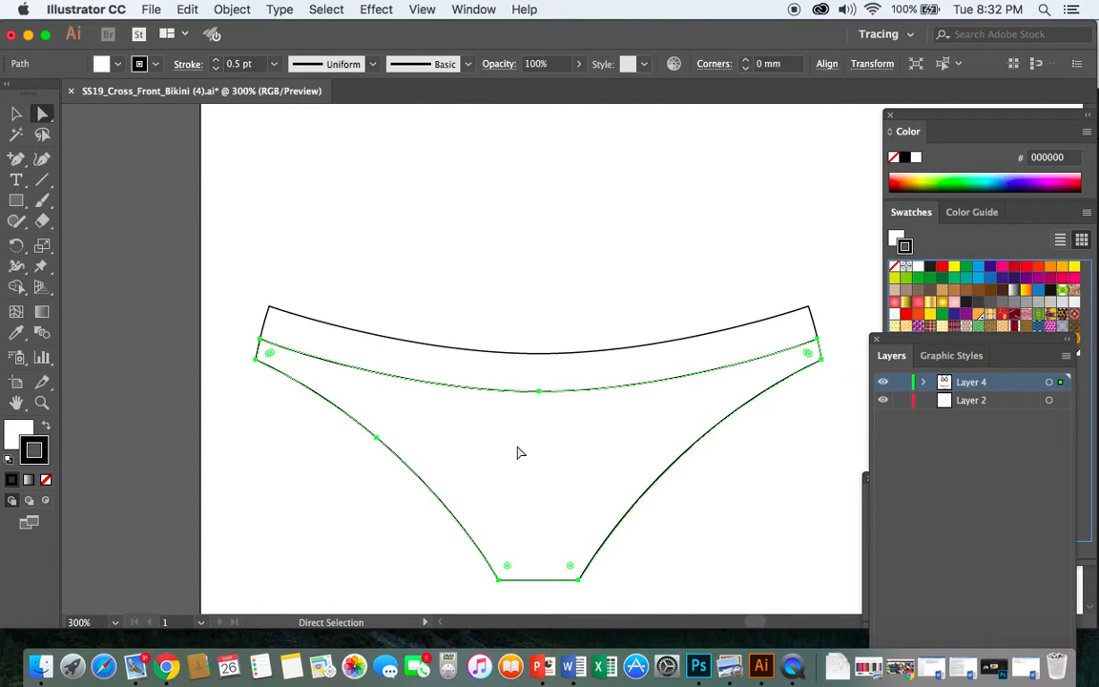
left_click(718, 512)
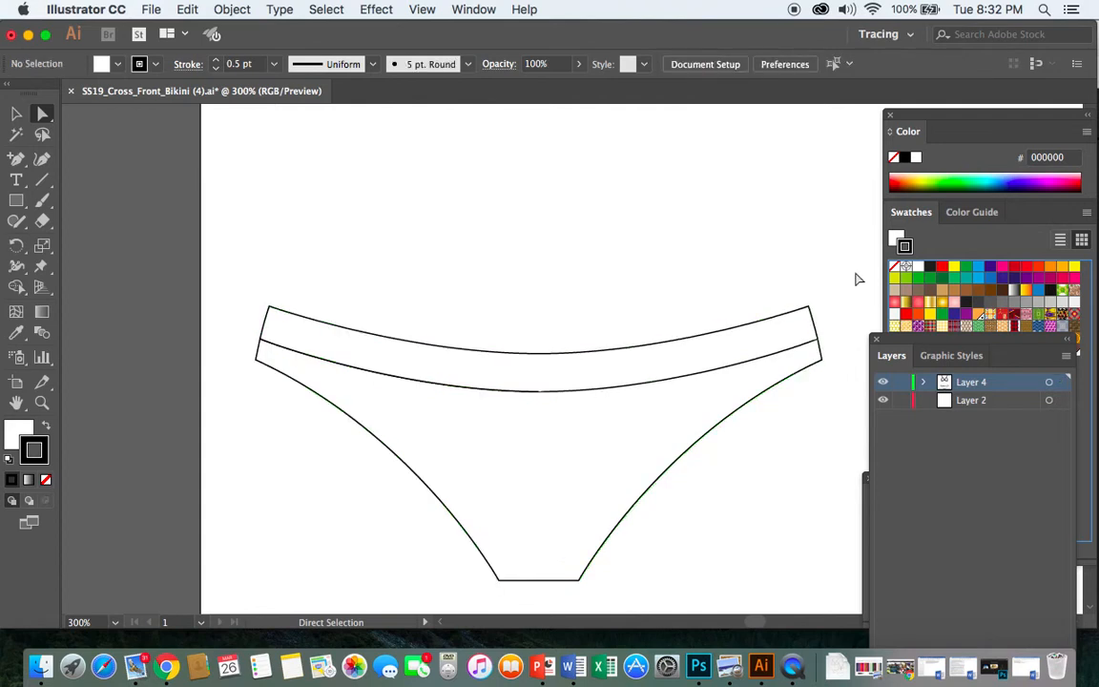
Step: Delete the dashed stitching line along the left underband of the bikini top
scroll(613, 364, "up", 5)
scroll(613, 363, "up", 10)
scroll(614, 364, "up", 2)
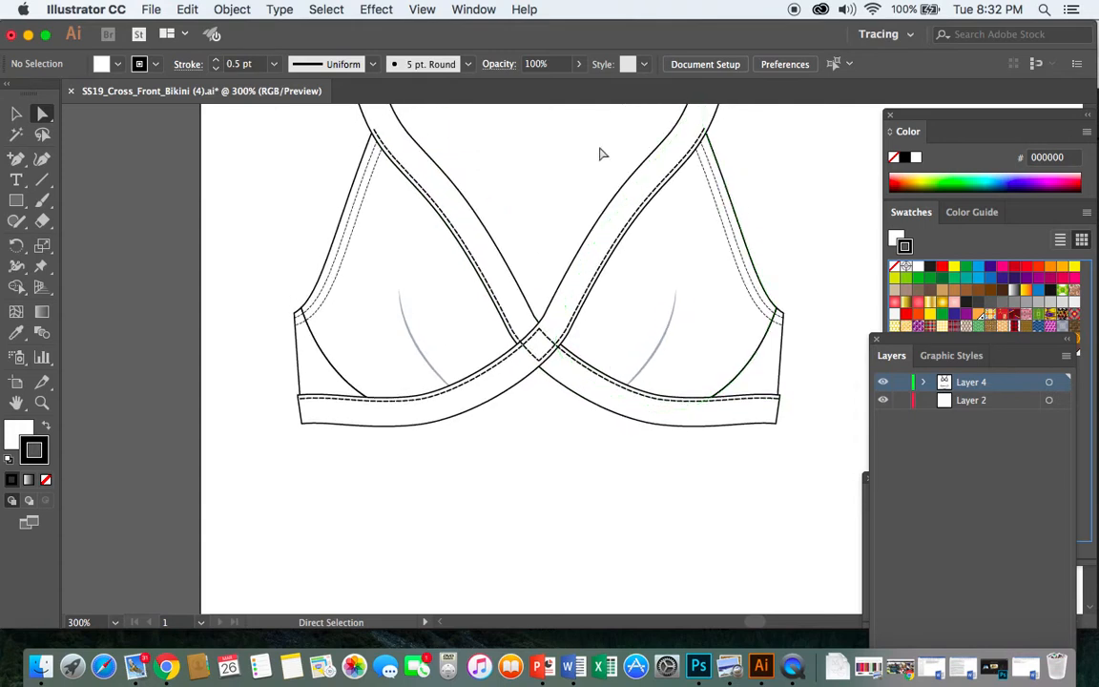
scroll(578, 360, "up", 1)
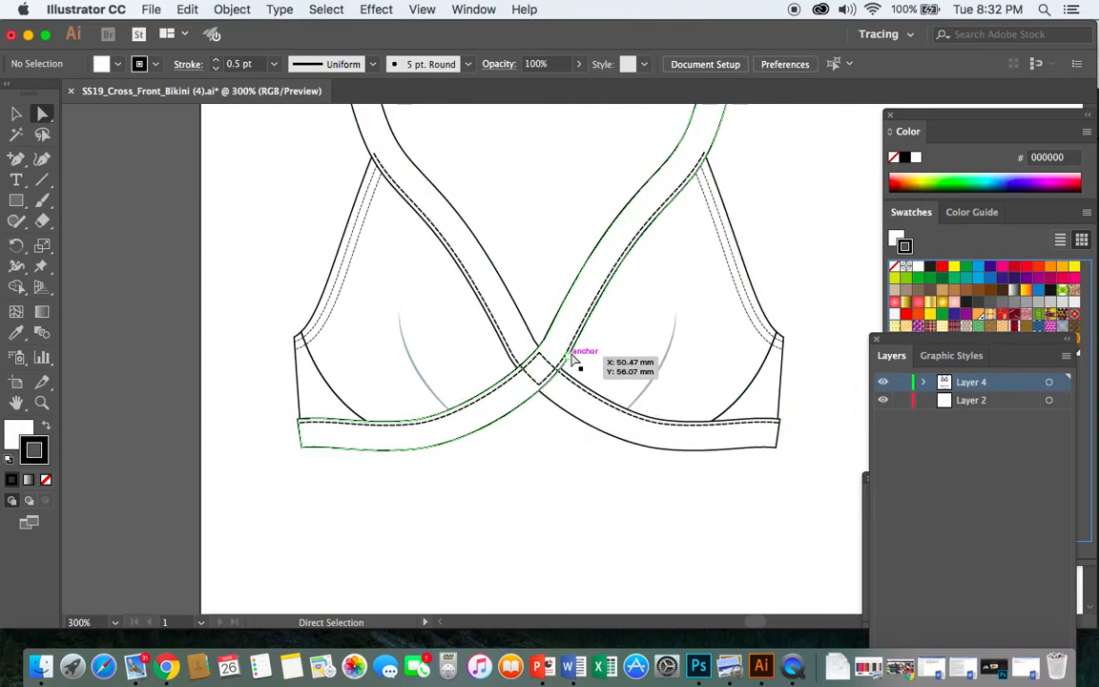
scroll(575, 360, "up", 1)
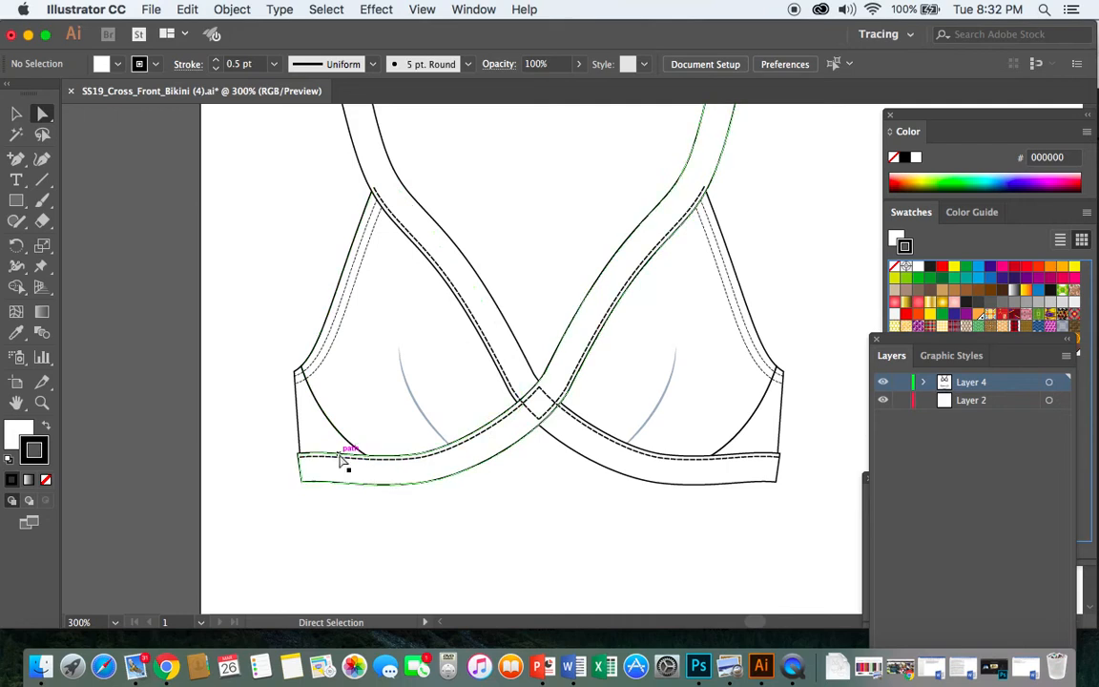
left_click(452, 456)
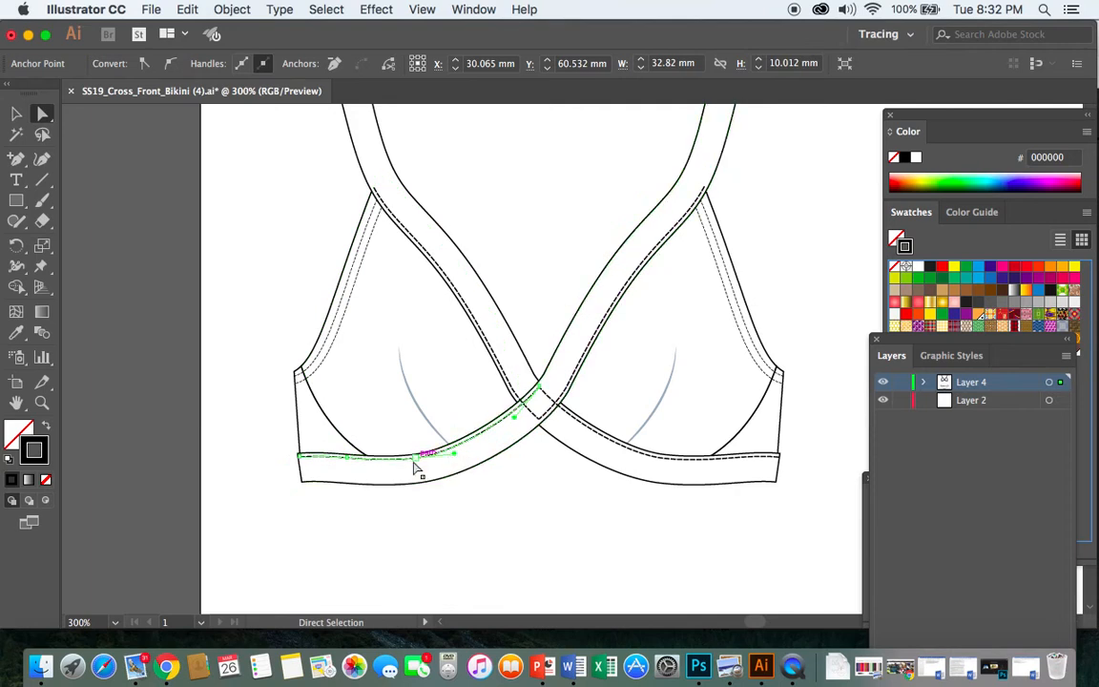
key("super+shift+a")
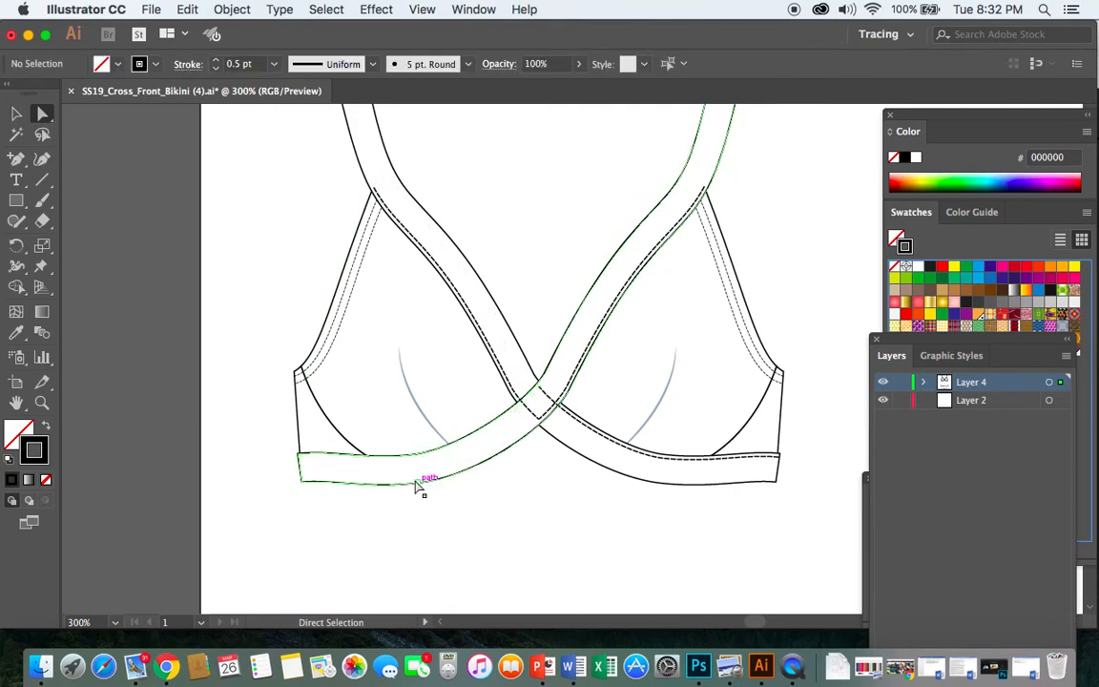
Step: Delete the dashed stitching line along the right underband of the bikini top, including its leftover segments
left_click(583, 429)
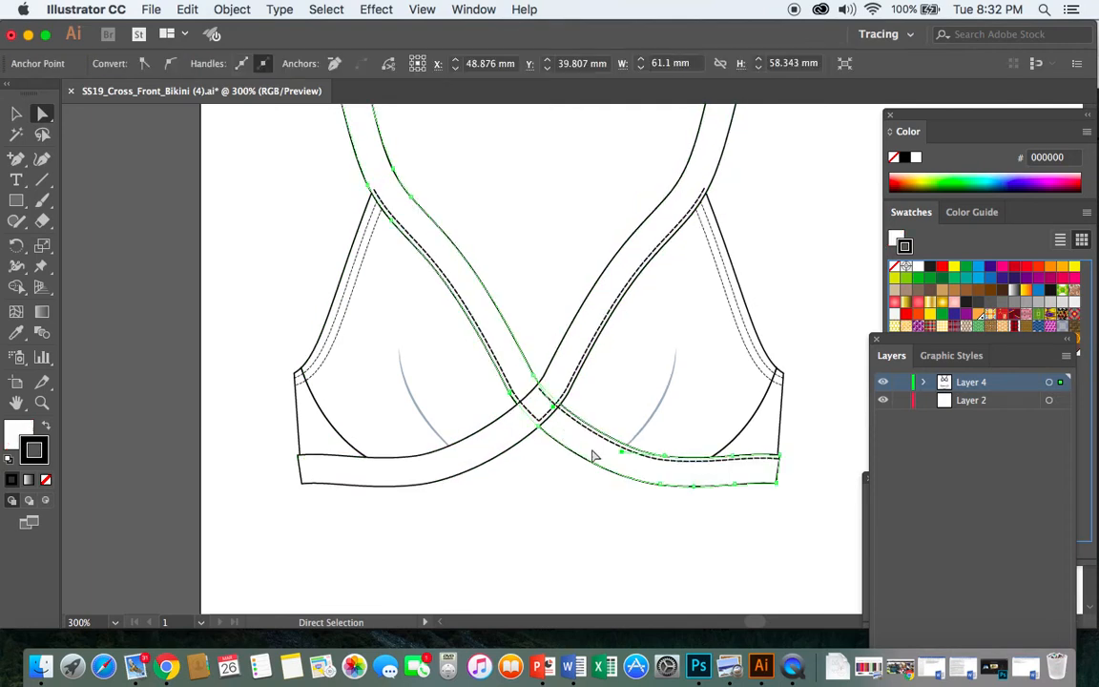
left_click(595, 436)
key("Delete")
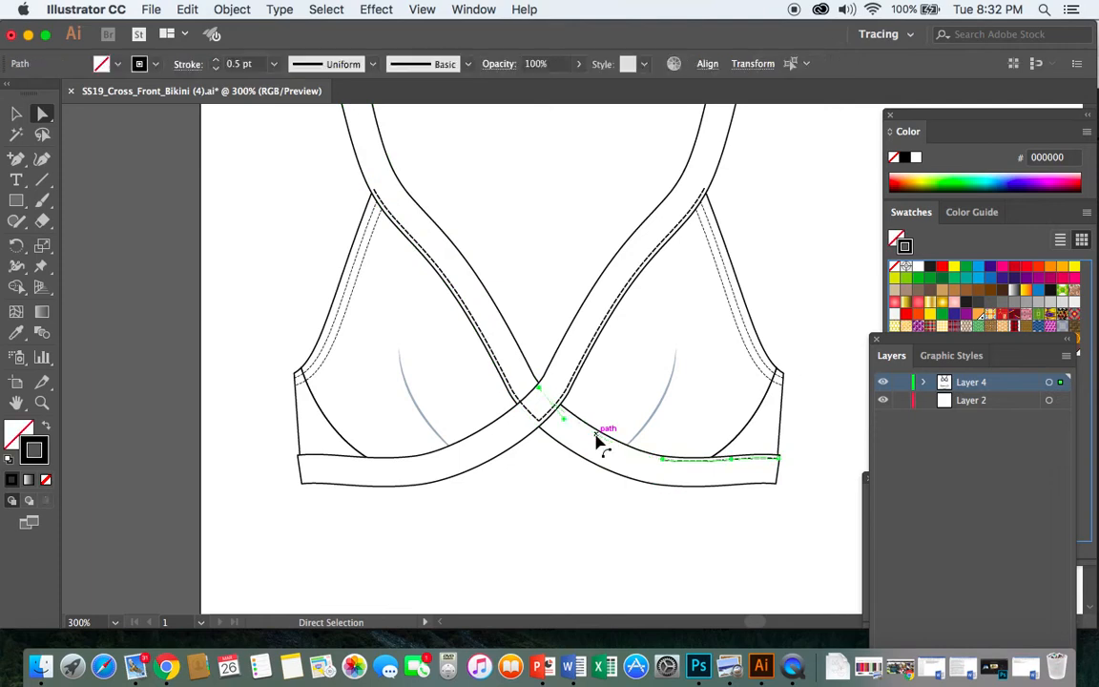
key("Delete")
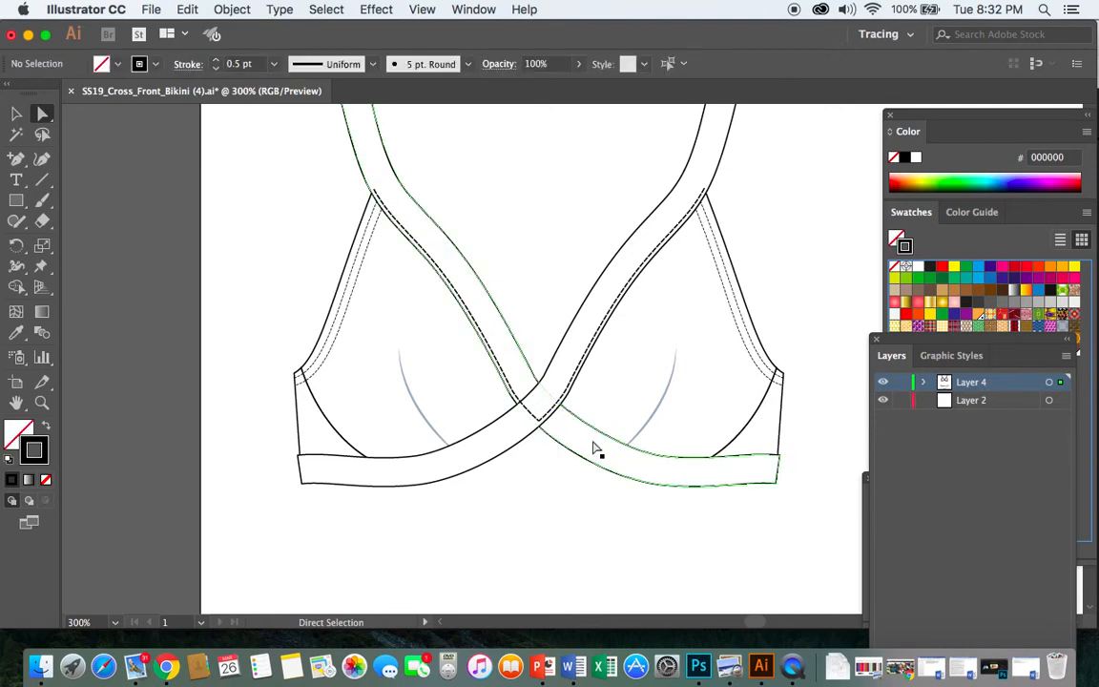
Step: Delete both stitching lines along the right outer cup edge of the bikini top
left_click(720, 277)
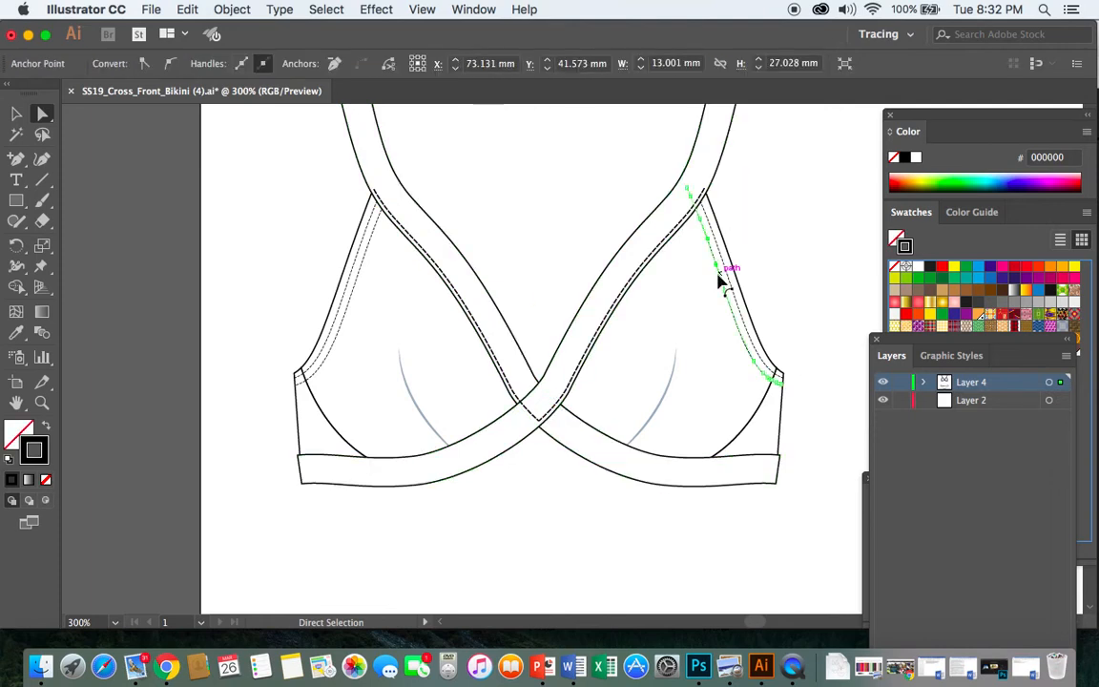
left_click(722, 276)
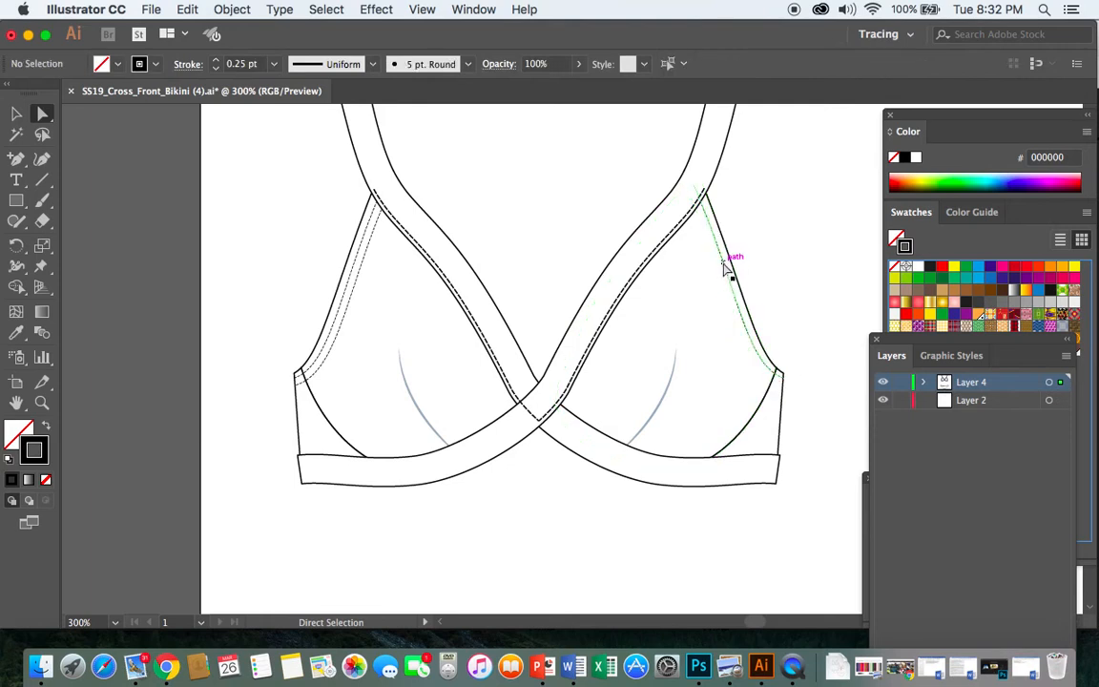
left_click(725, 264)
key("Delete")
key("Delete")
Step: Delete both stitching lines along the left outer cup edge of the bikini top
left_click(341, 332)
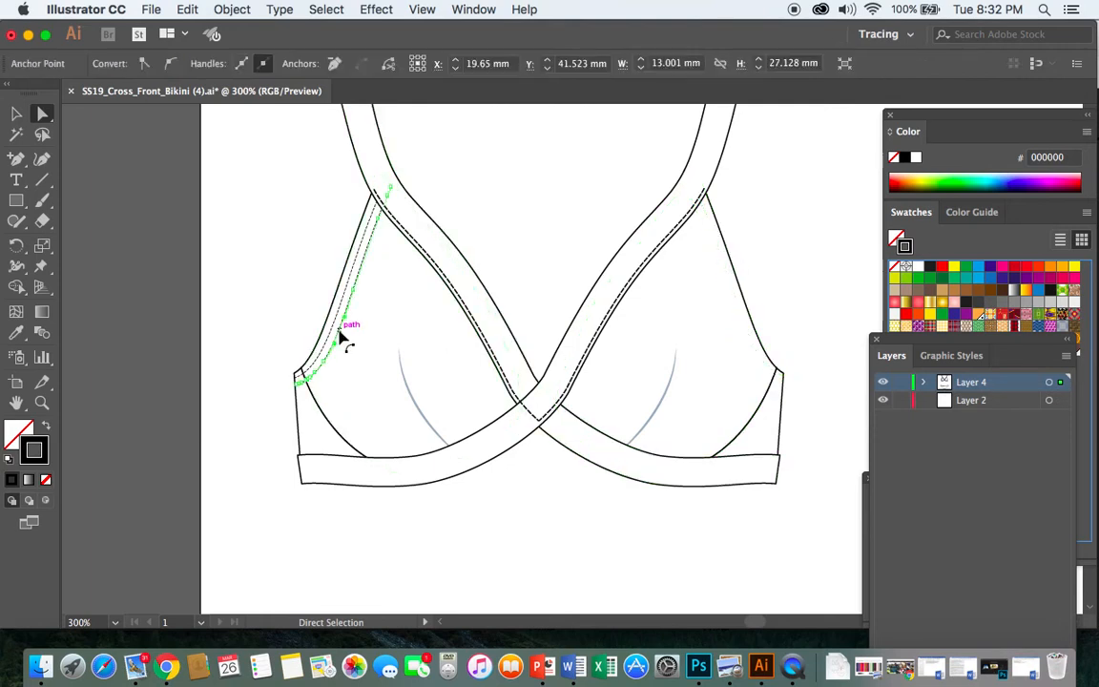
left_click(336, 333)
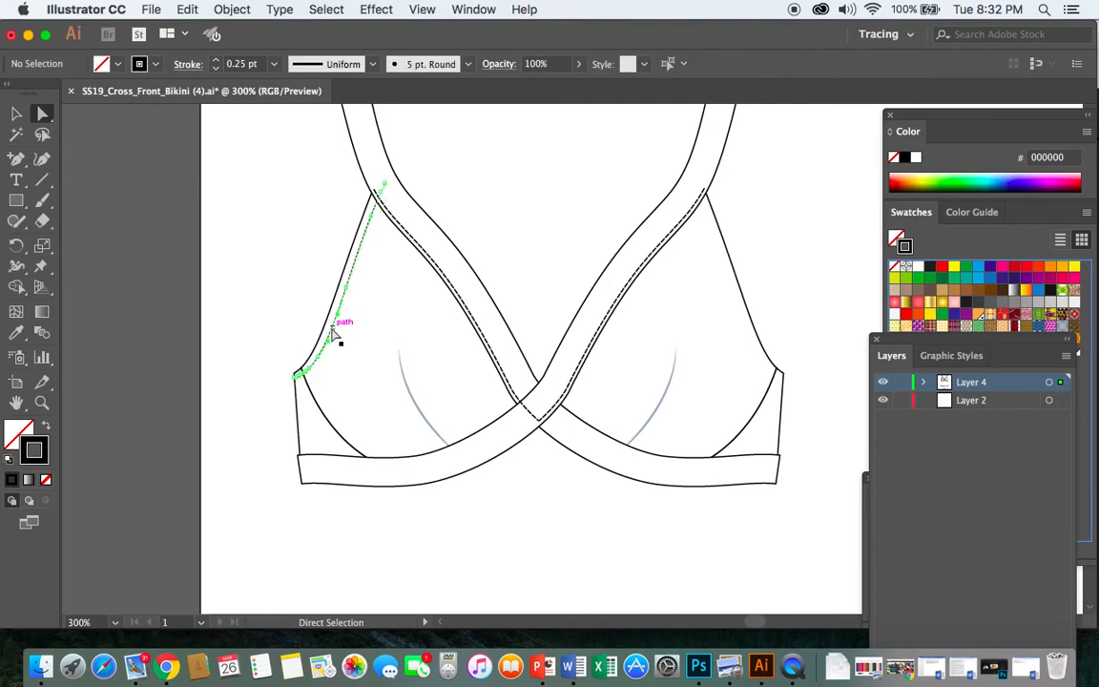
key("Delete")
key("Delete")
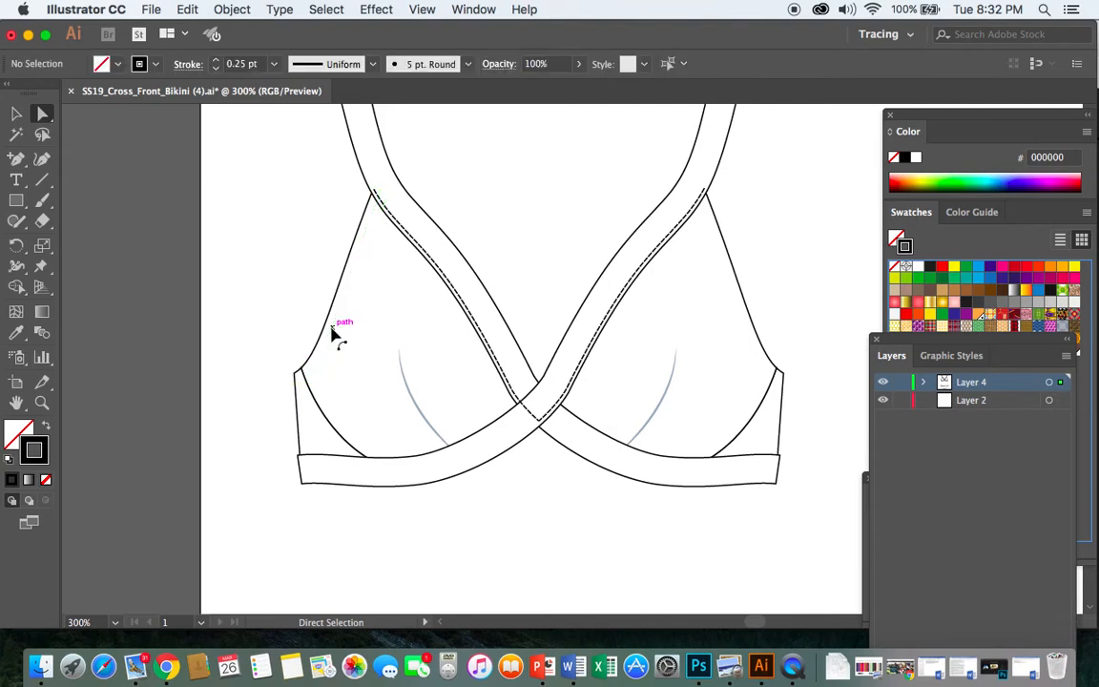
Step: Delete the dashed stitching lines along the two crossing front straps of the bikini top
left_click(425, 253)
key("Delete")
key("Delete")
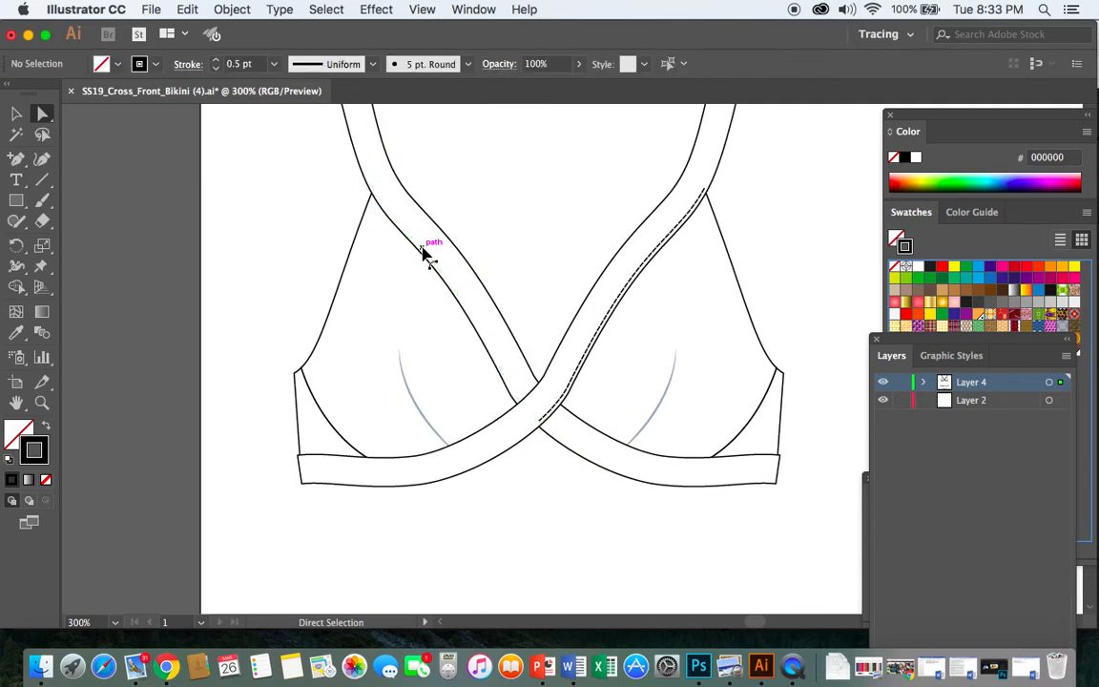
left_click(615, 307)
key("Delete")
key("Delete")
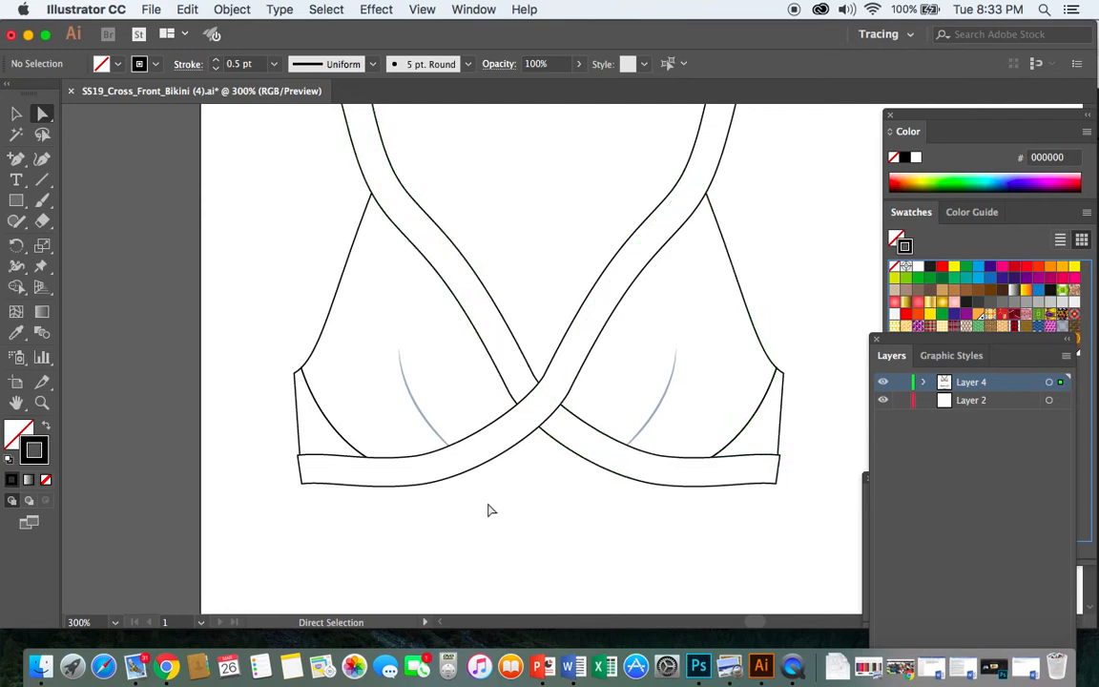
key("super+minus")
key("super+minus")
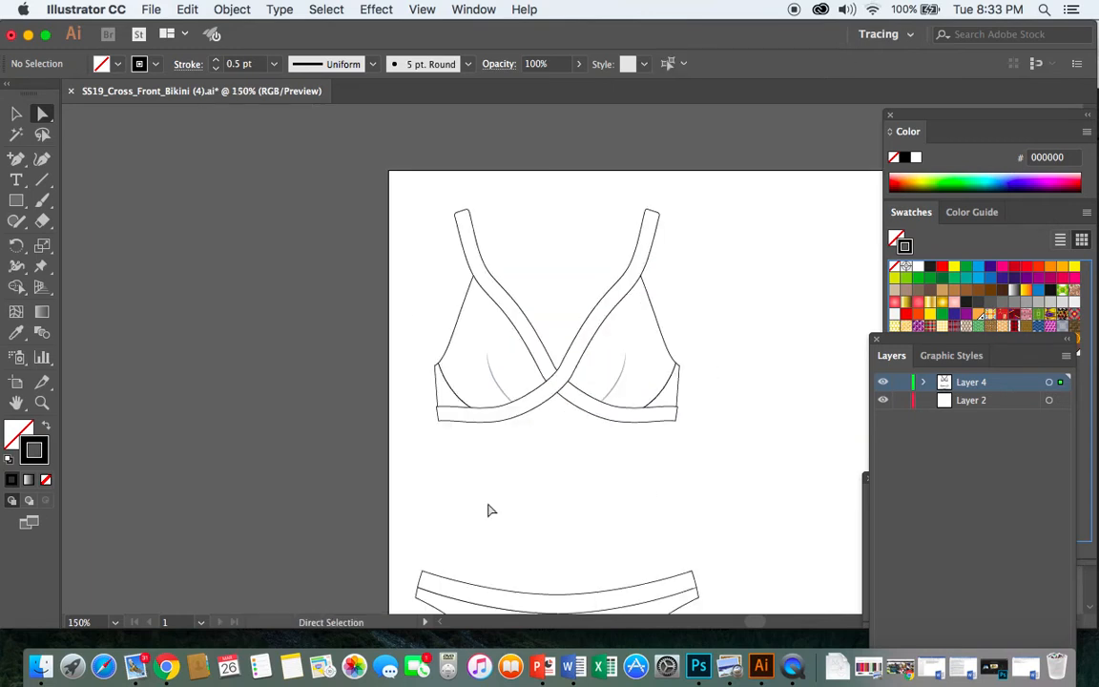
Step: Select the left cup shape of the bikini top with the Direct Selection tool
key("p")
key("super+minus")
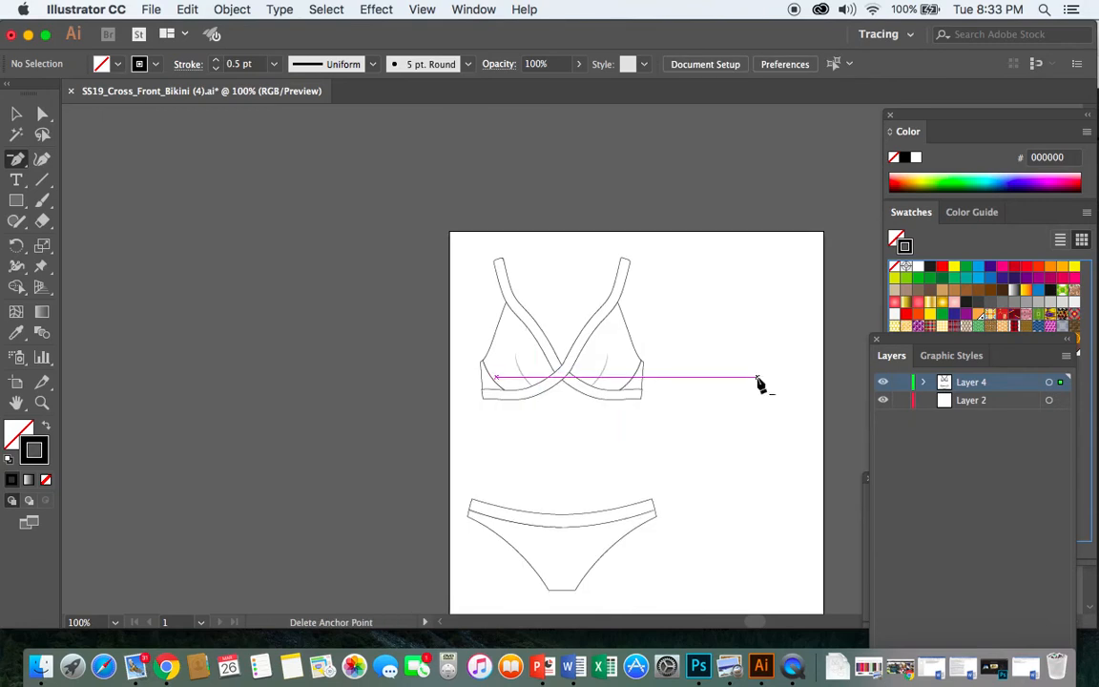
scroll(760, 382, "down", 3)
scroll(752, 420, "up", 1)
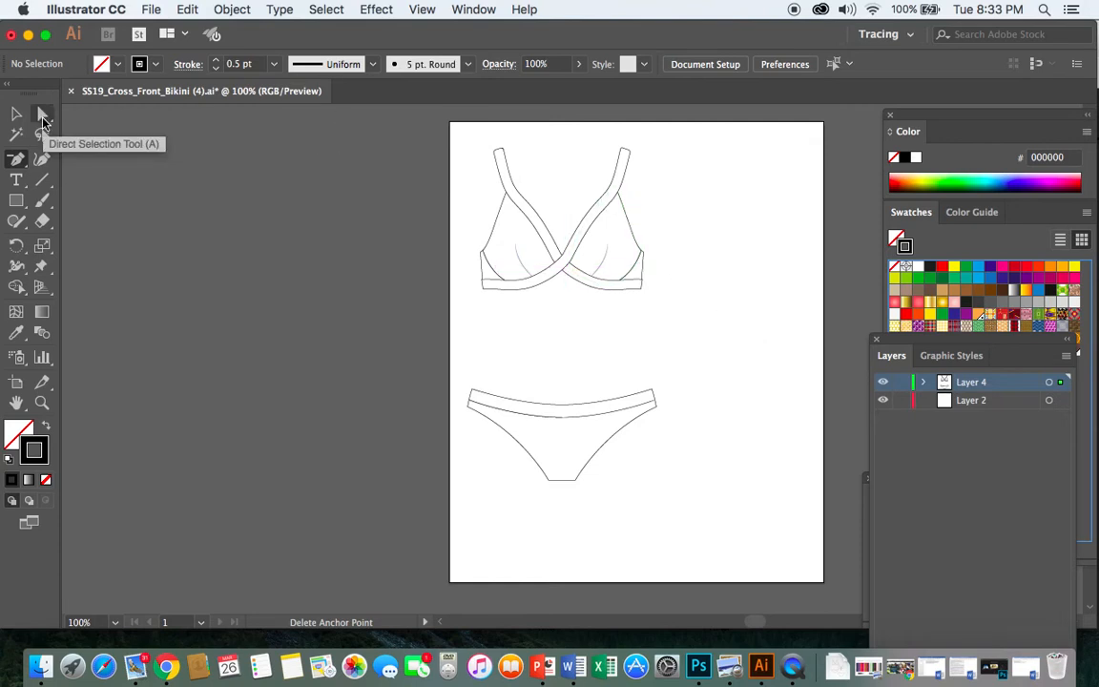
left_click(42, 116)
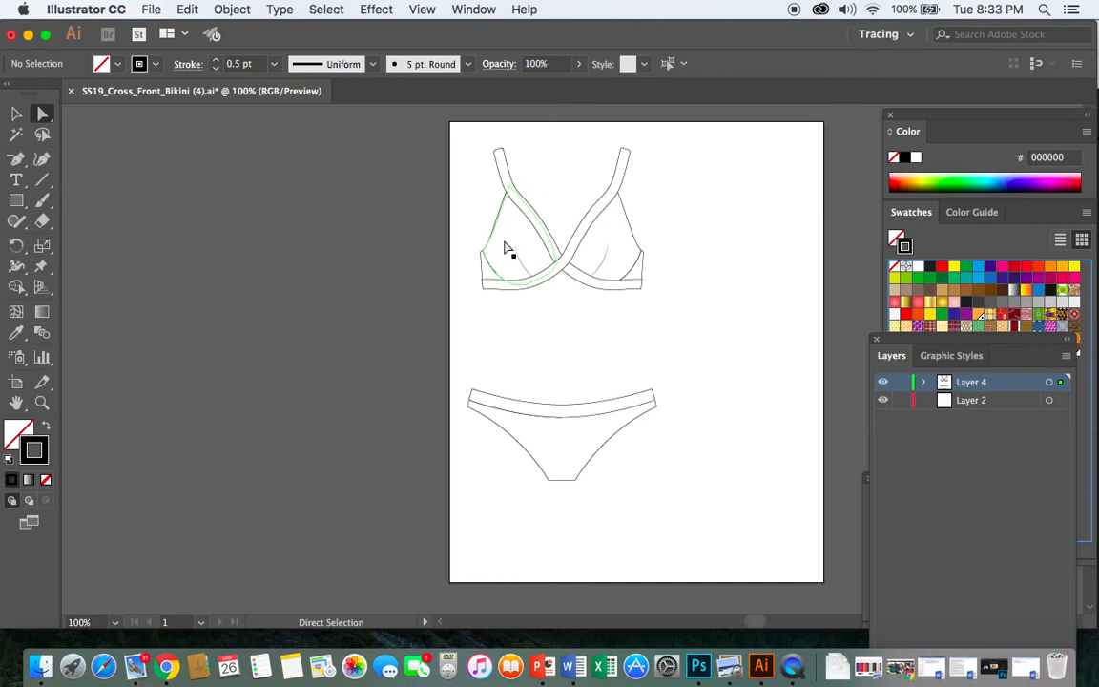
key("super+equal")
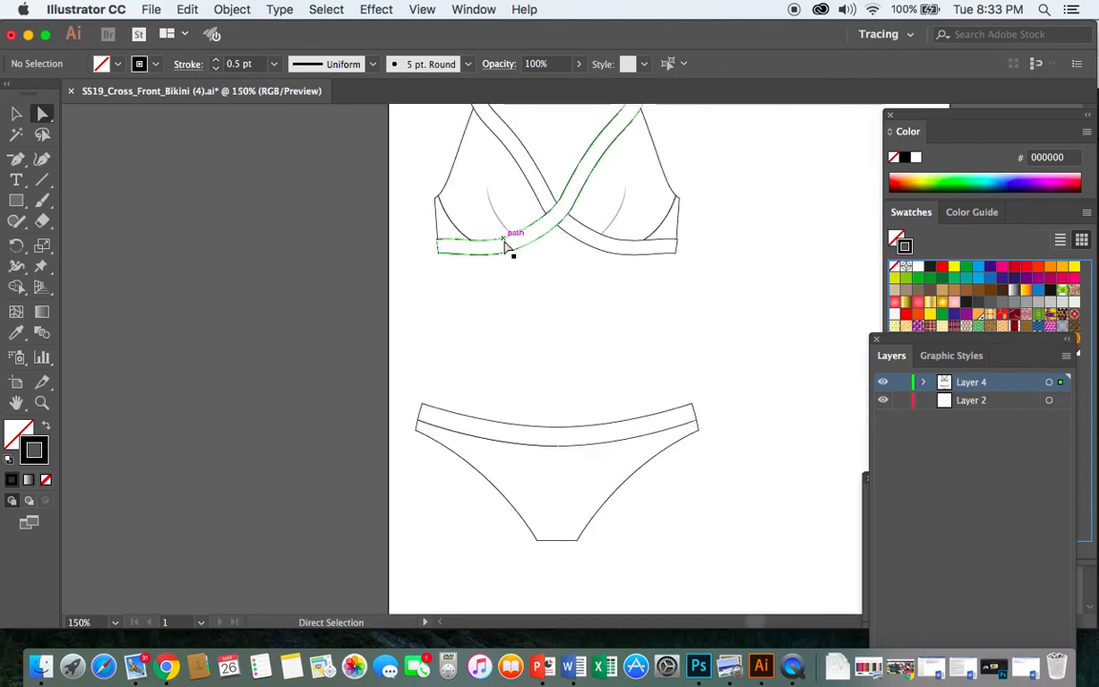
scroll(520, 279, "up", 3)
scroll(522, 280, "up", 3)
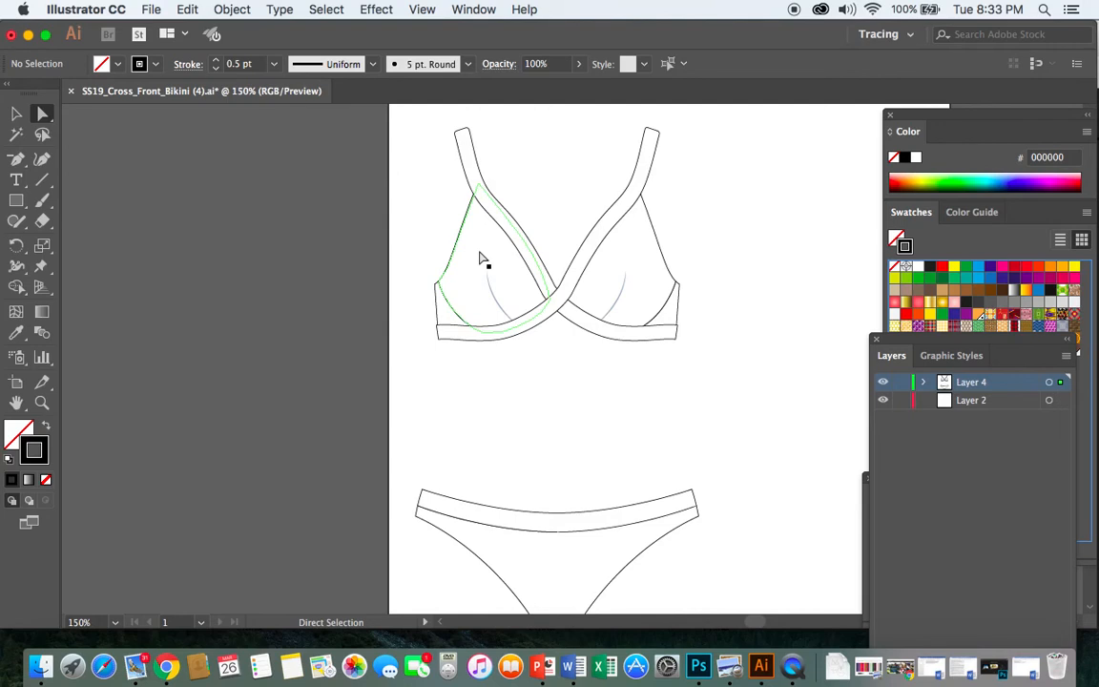
left_click(481, 259)
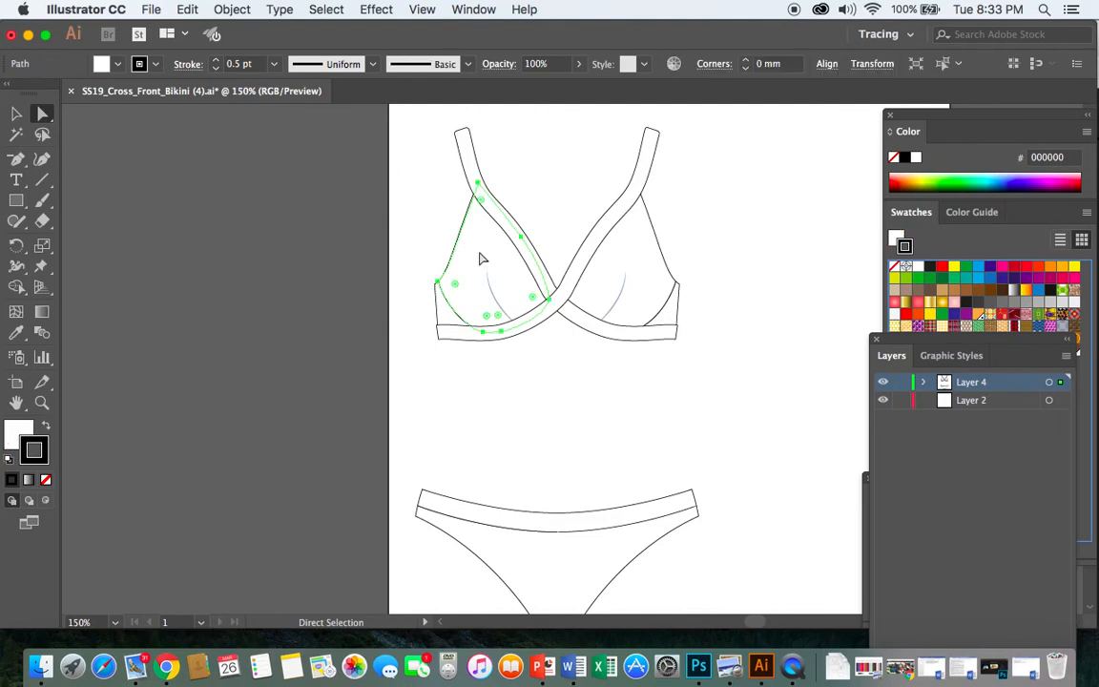
Step: Load the user-defined Swim 1 swatch library, add its pattern to the document's swatches and close the library
left_click(965, 248)
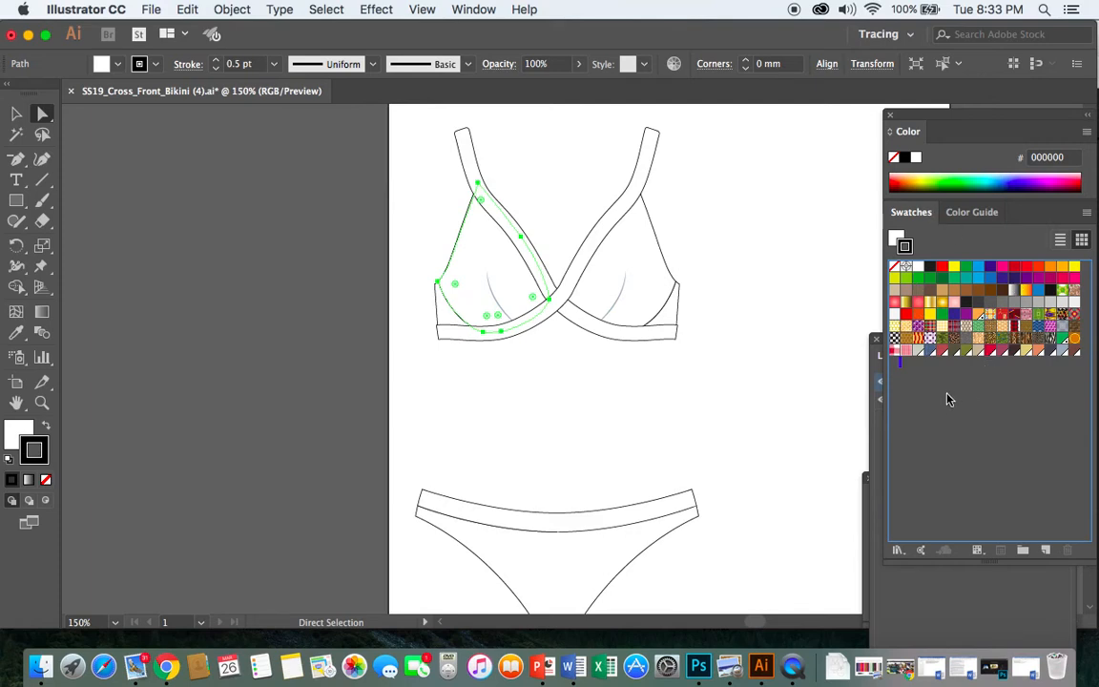
left_click(897, 552)
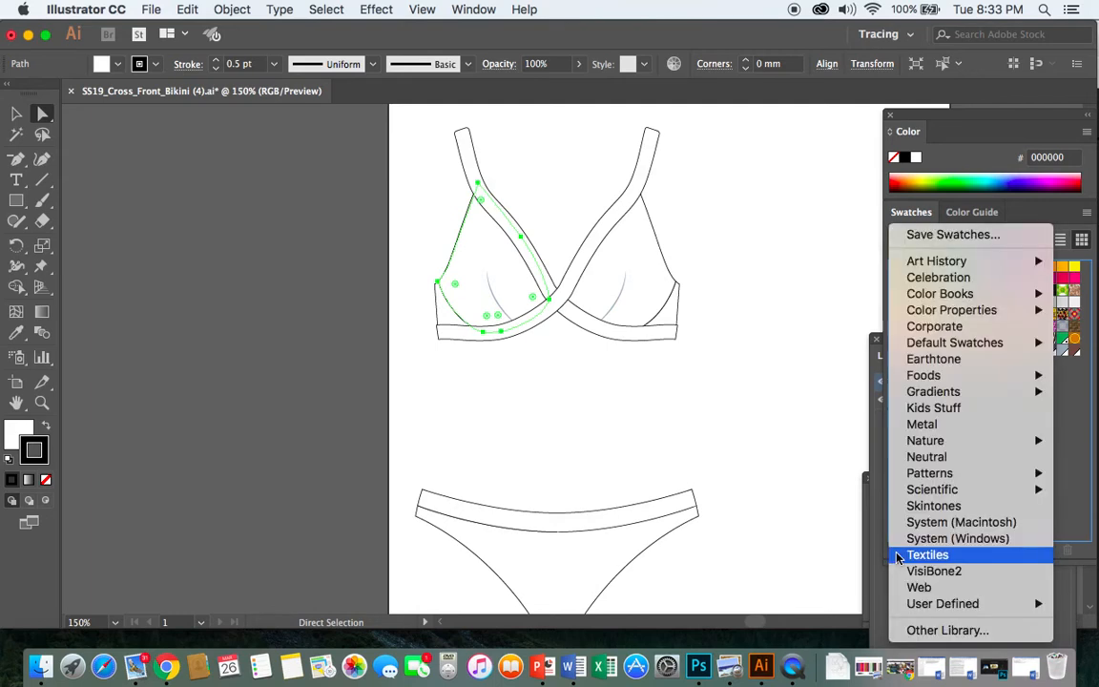
mouse_move(907, 605)
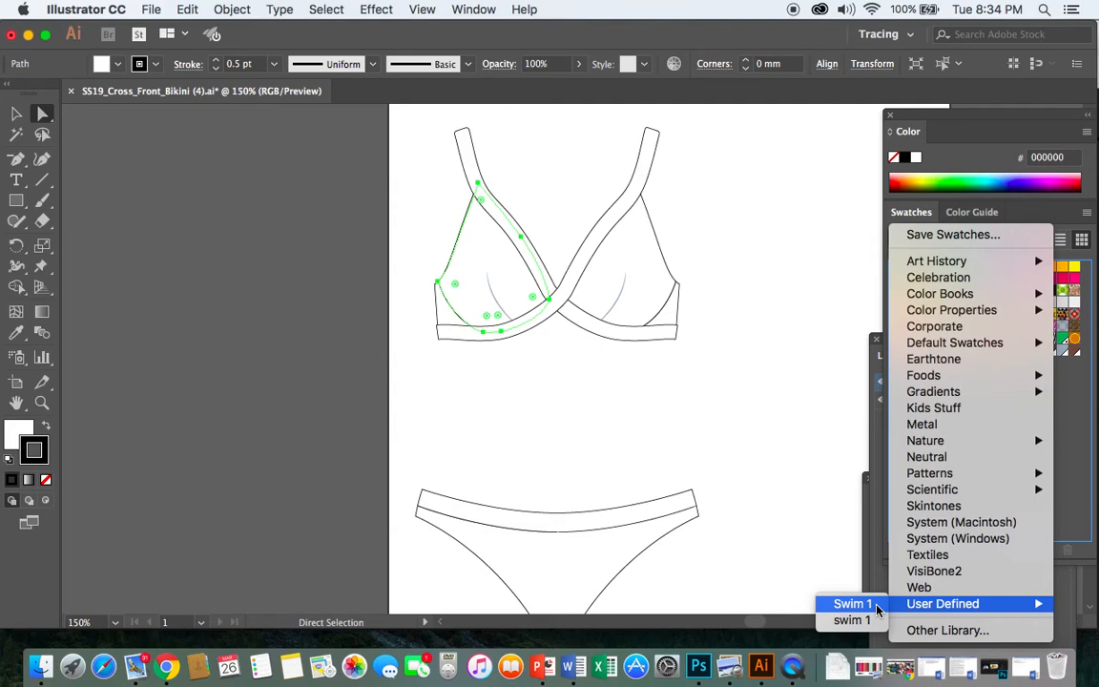
left_click(876, 607)
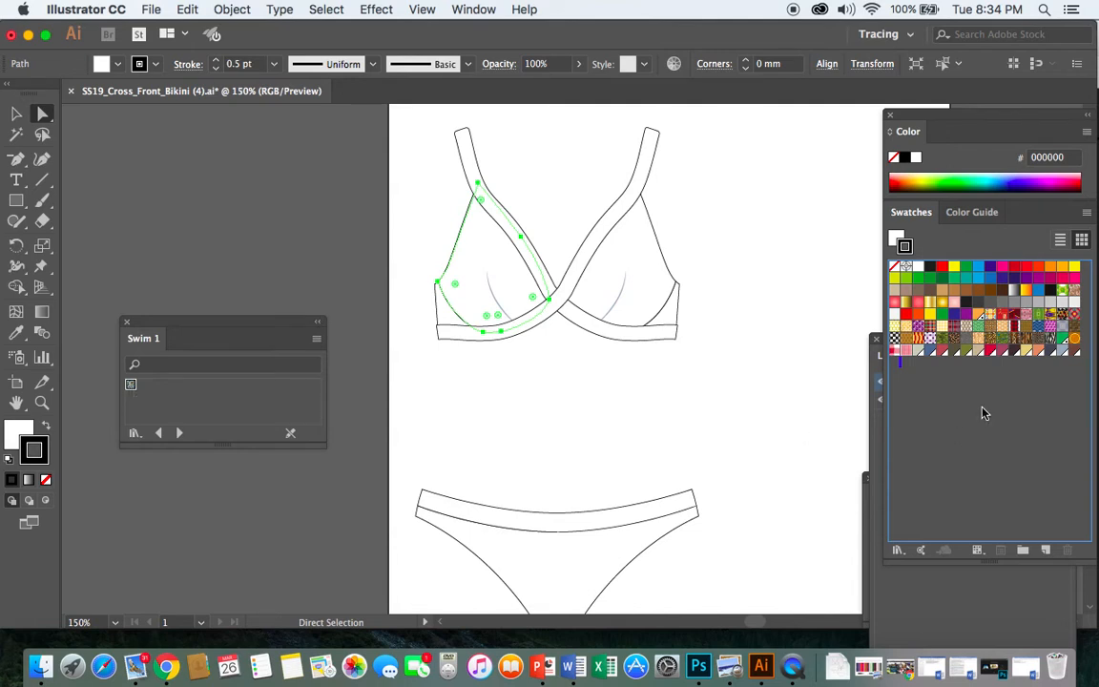
left_click_drag(131, 386, 896, 368)
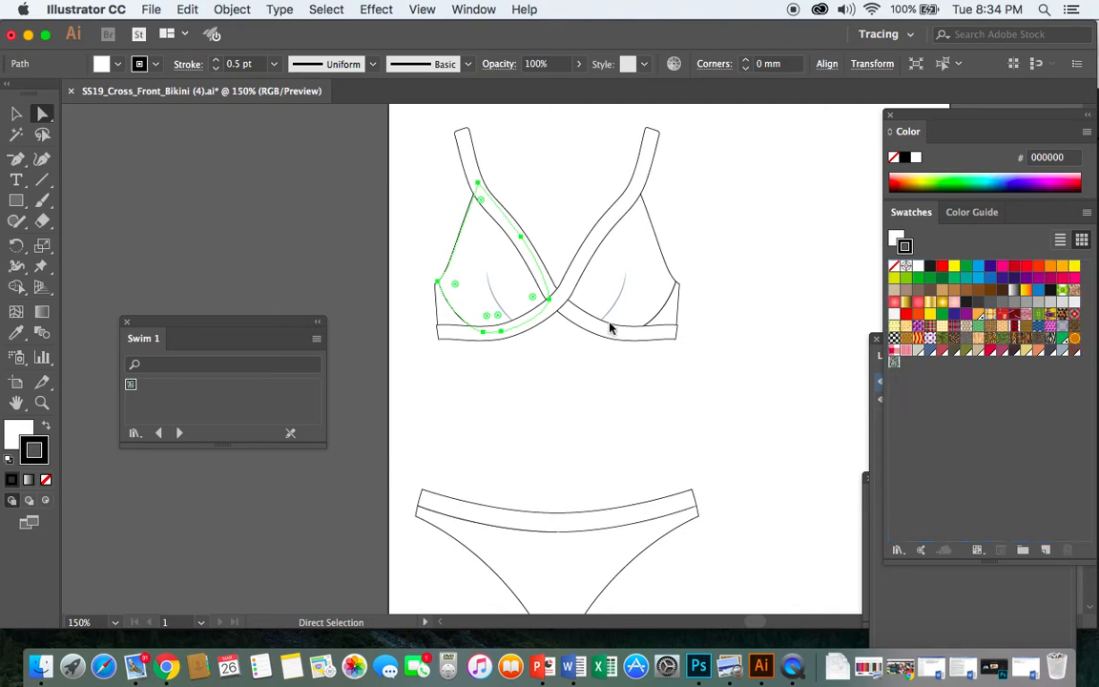
left_click(127, 324)
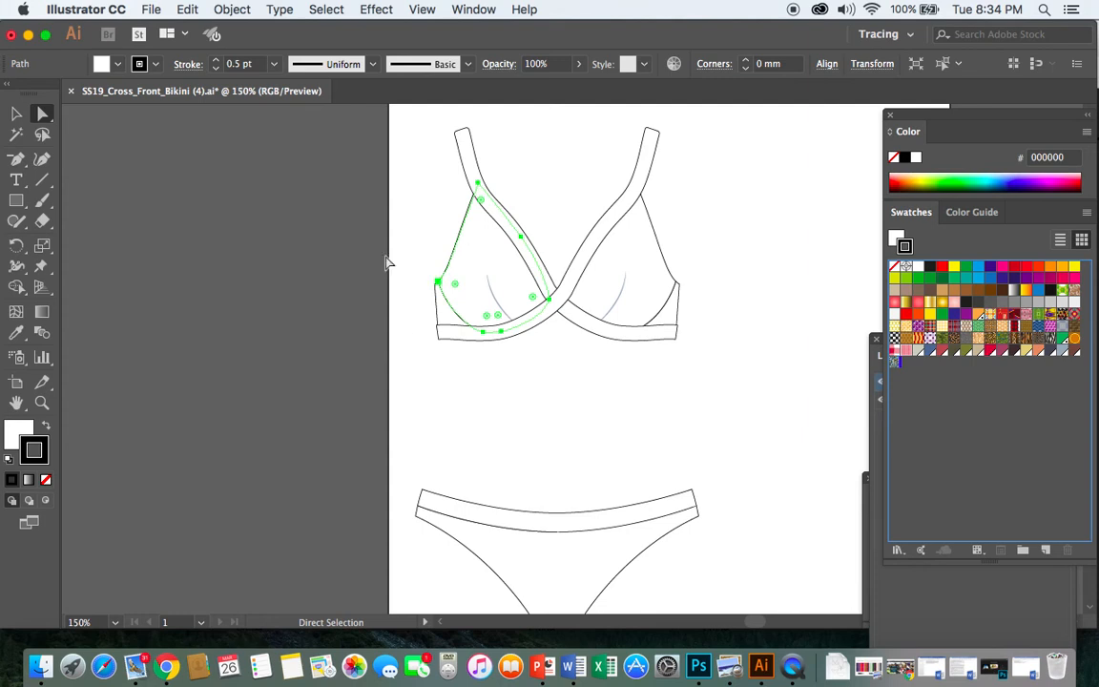
Step: Fill the selected left cup of the bikini top with the New Pattern Swatch 8 print
left_click(119, 67)
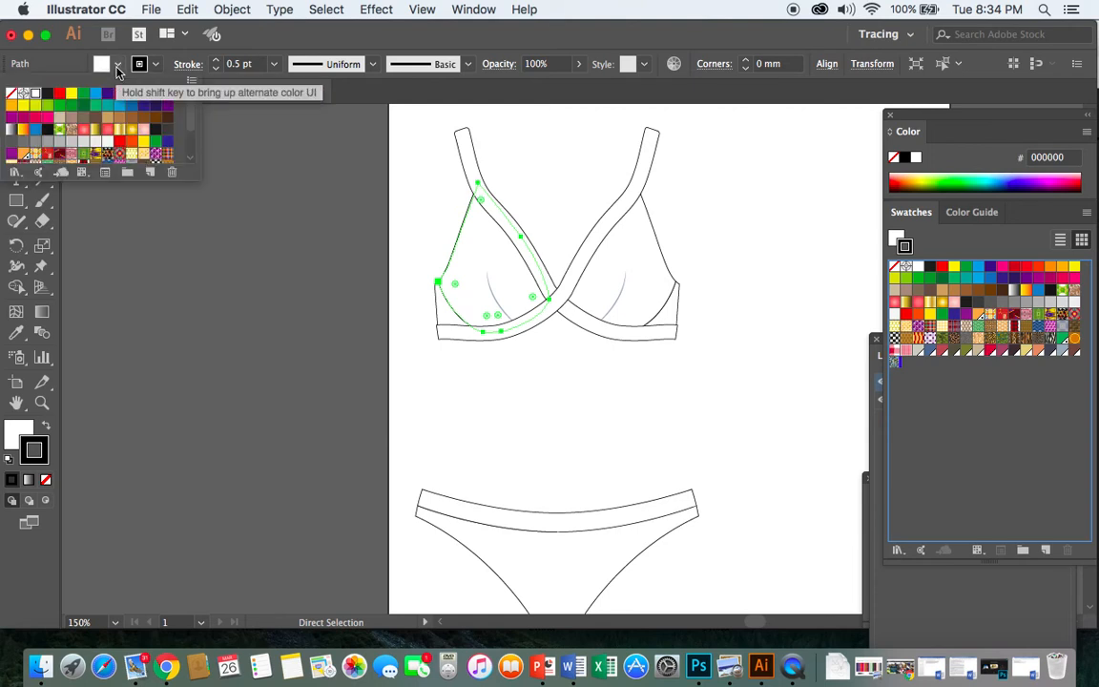
left_click_drag(190, 112, 190, 139)
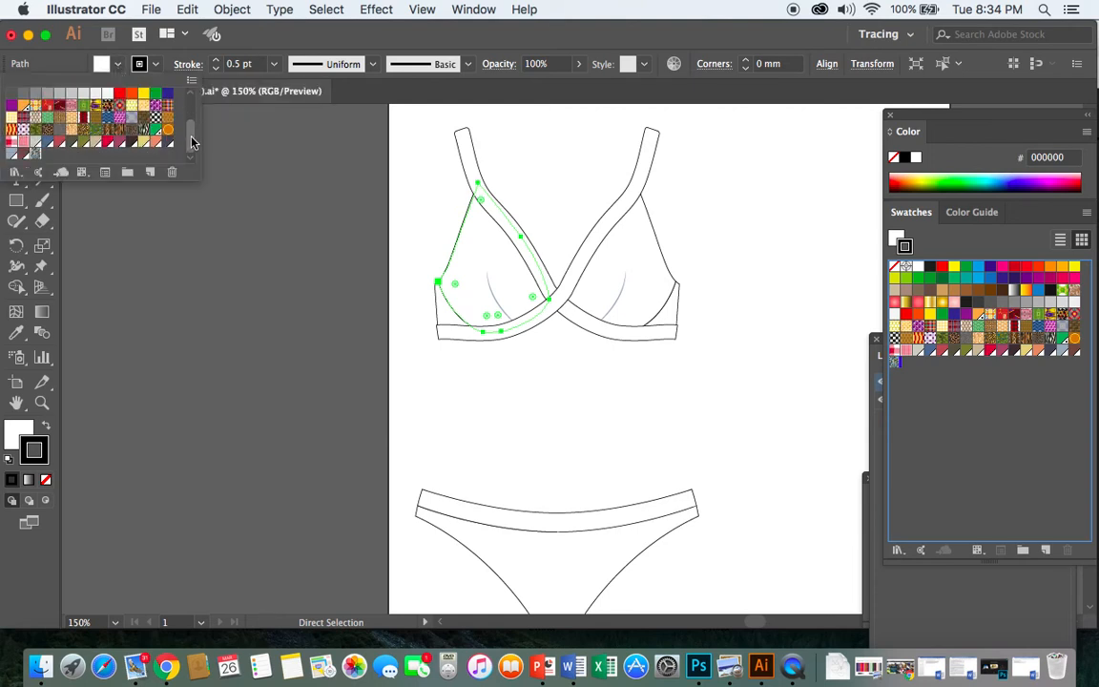
left_click(36, 155)
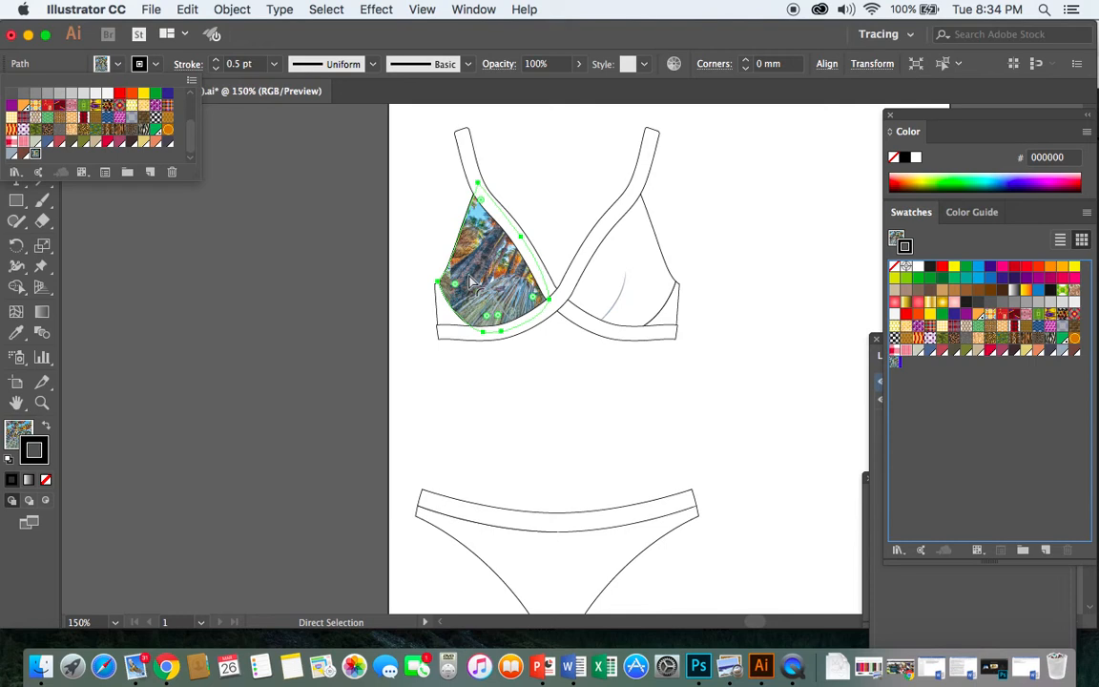
left_click(611, 259)
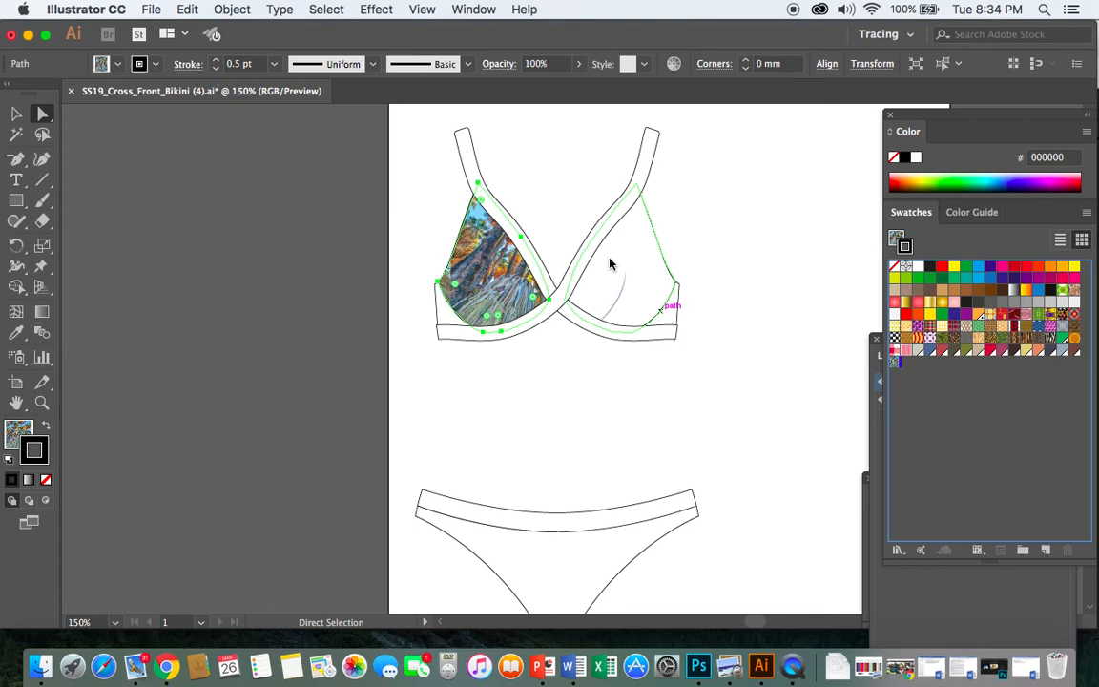
Step: Fill the right cup of the bikini top with New Pattern Swatch 8
left_click(611, 267)
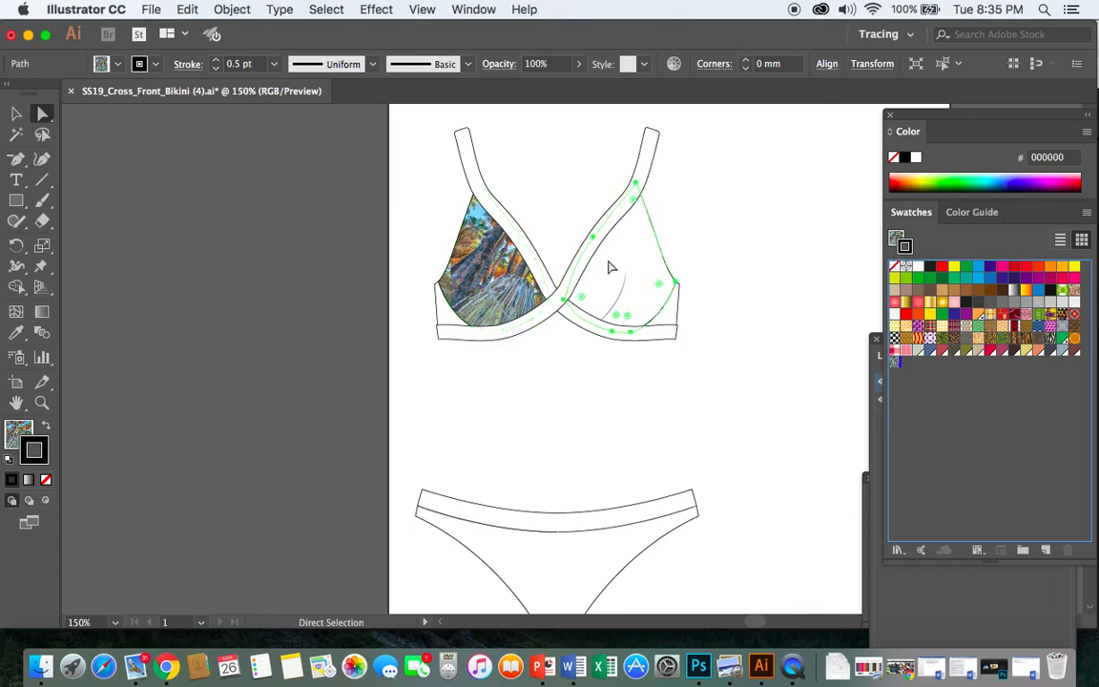
left_click(117, 64)
scroll(85, 143, "down", 2)
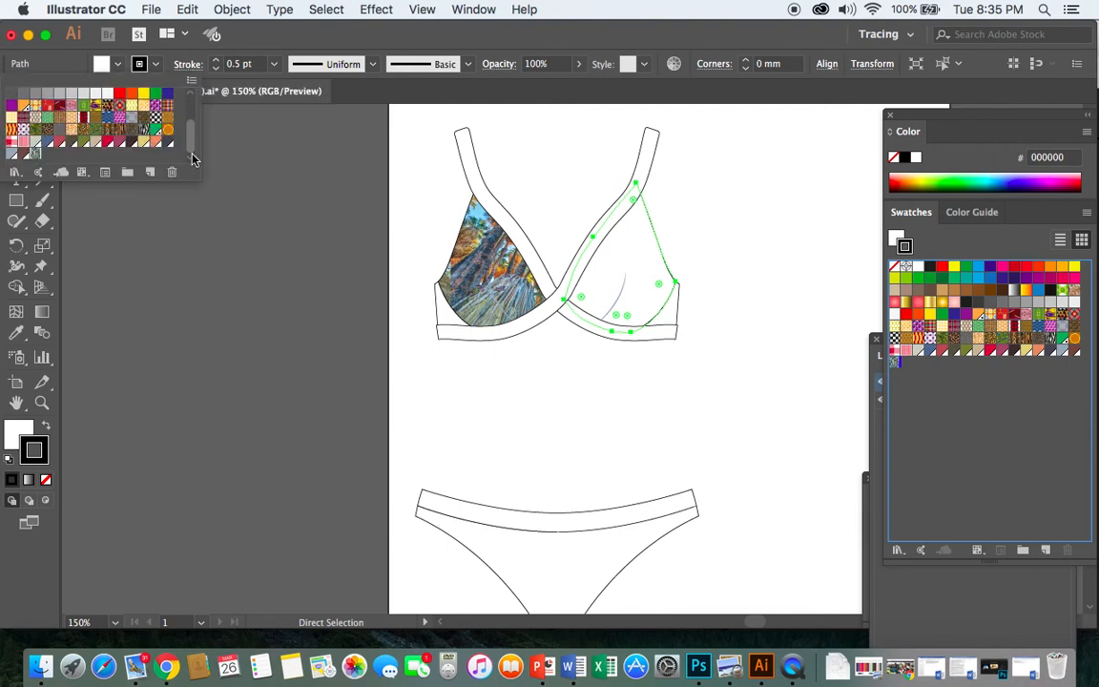
left_click(35, 152)
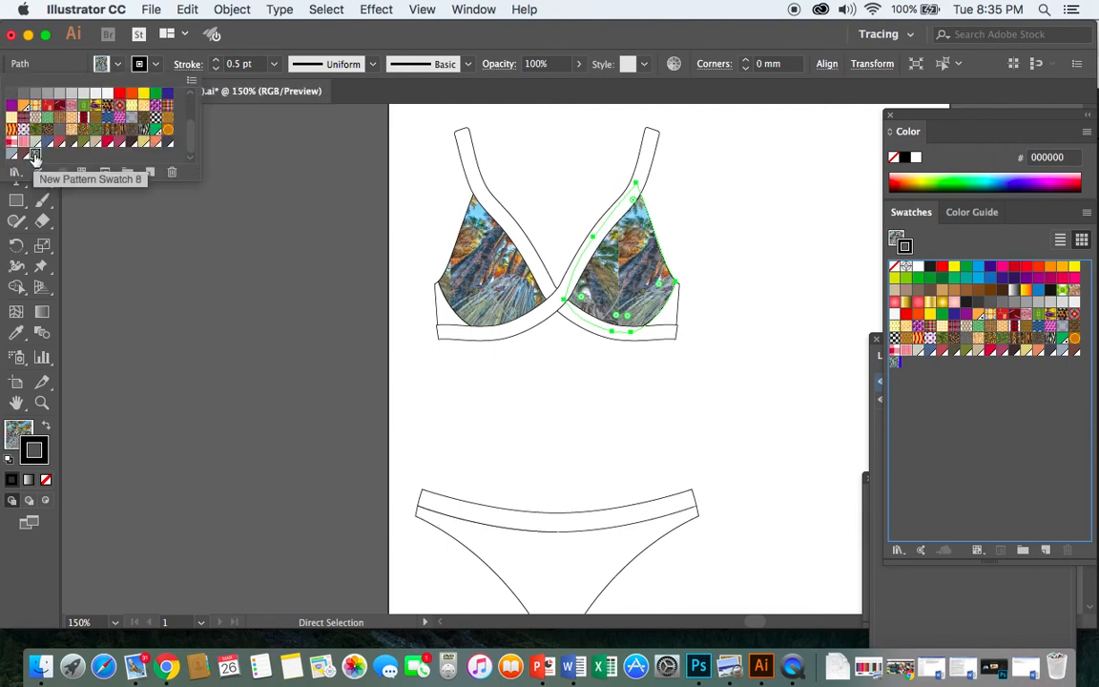
key("Escape")
Step: Fill the band running from the right strap to the left underband with New Pattern Swatch 8
left_click(550, 322, "shift")
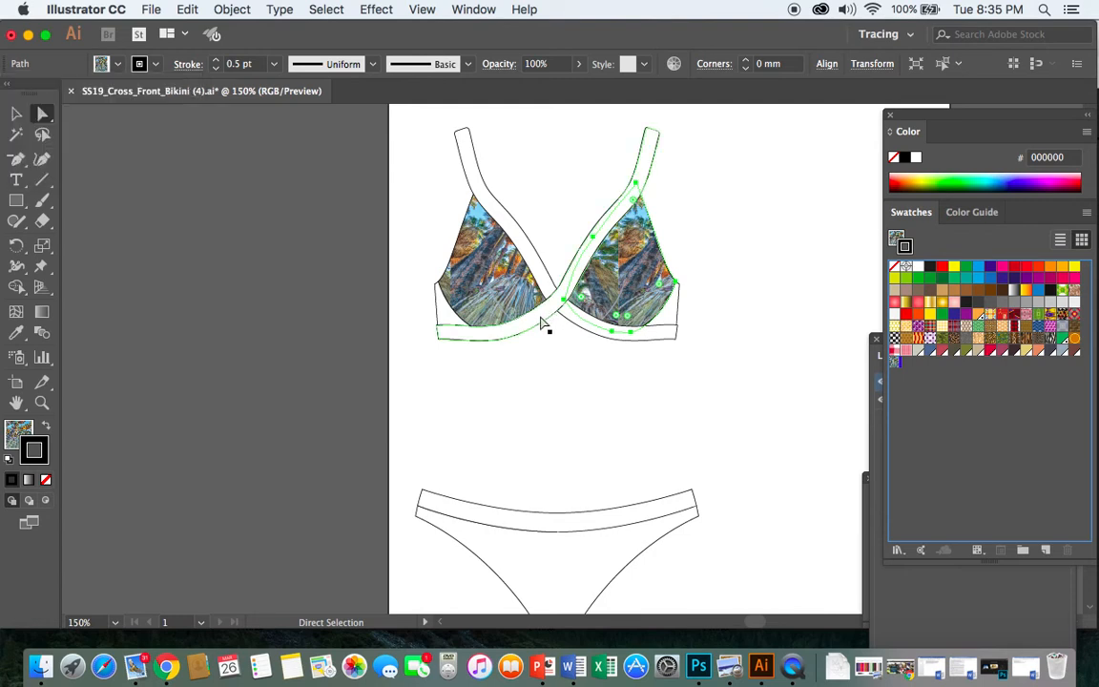
left_click(540, 321)
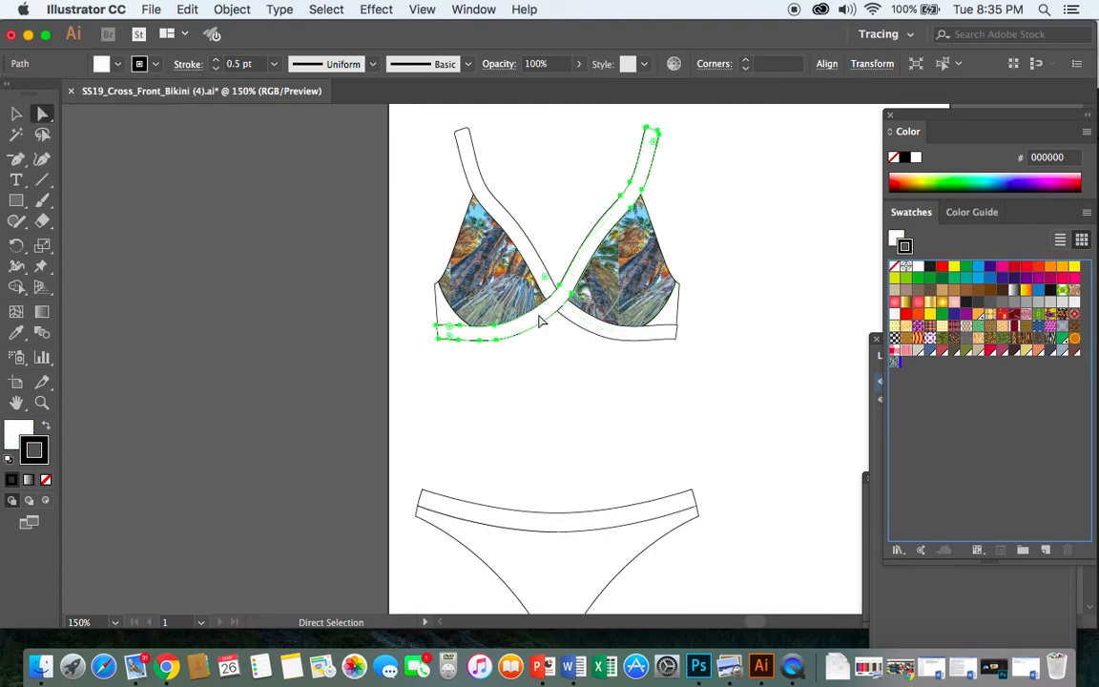
left_click(118, 64)
scroll(190, 143, "down", 3)
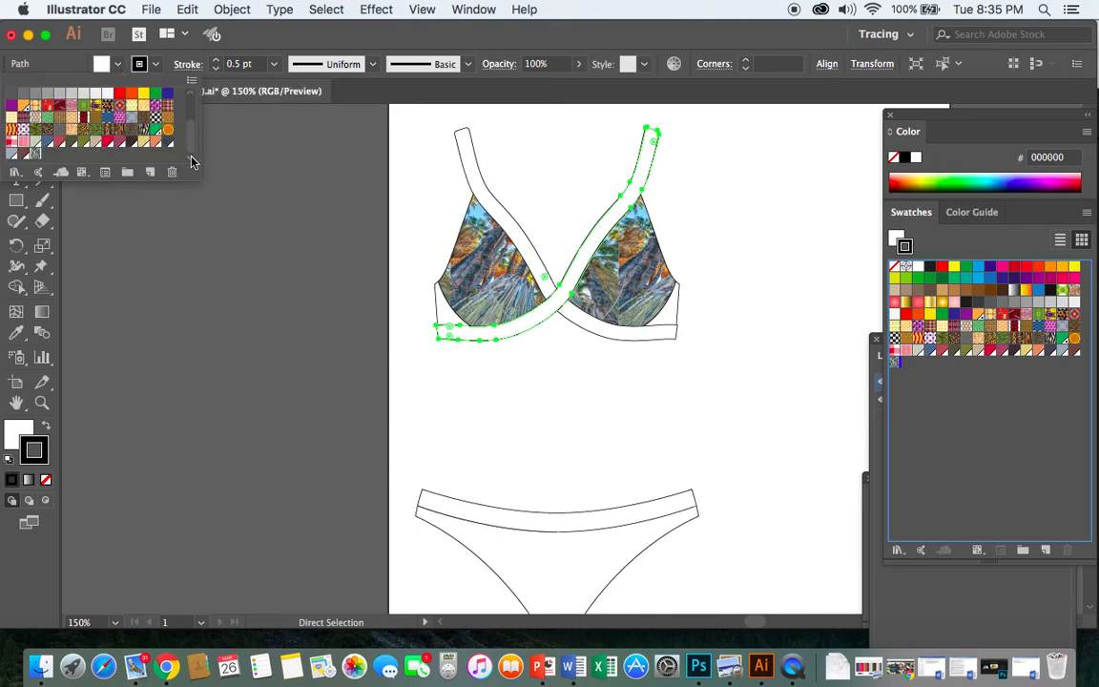
left_click(35, 151)
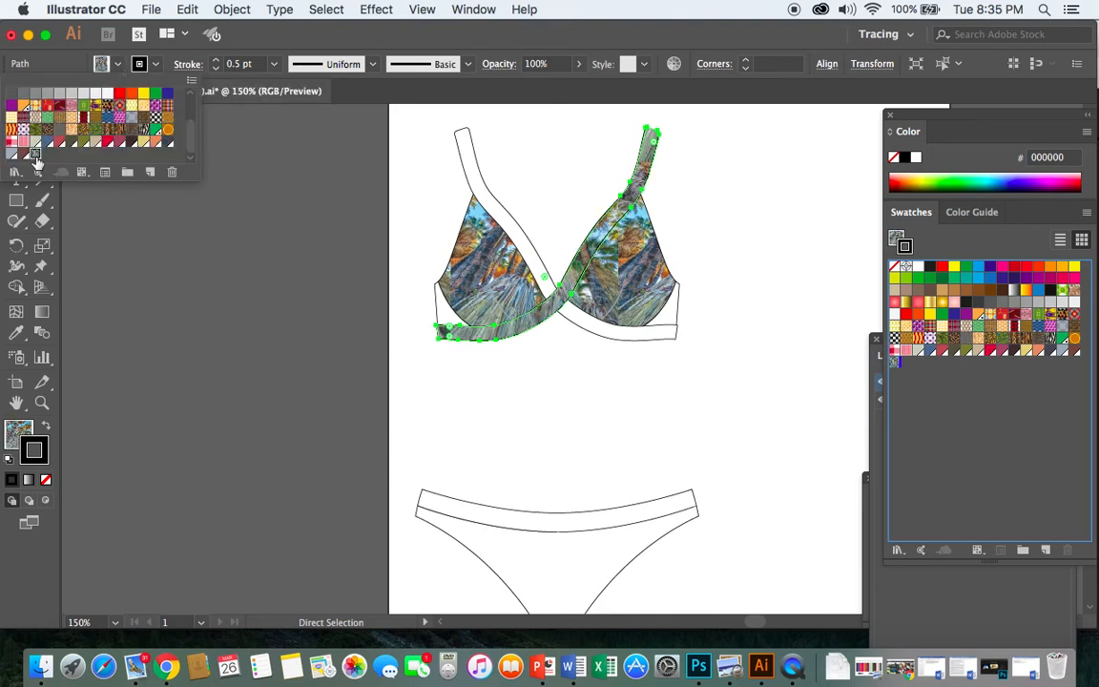
Step: Fill the crossing band running from the left strap to the right underband with New Pattern Swatch 8
left_click(495, 212)
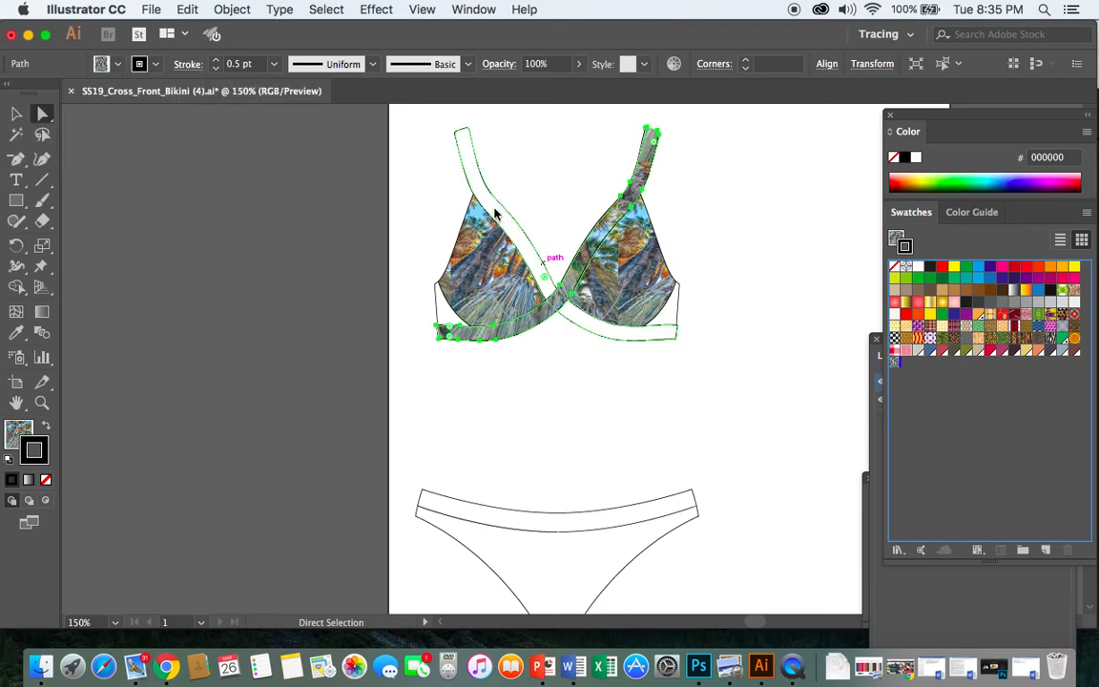
left_click(118, 65)
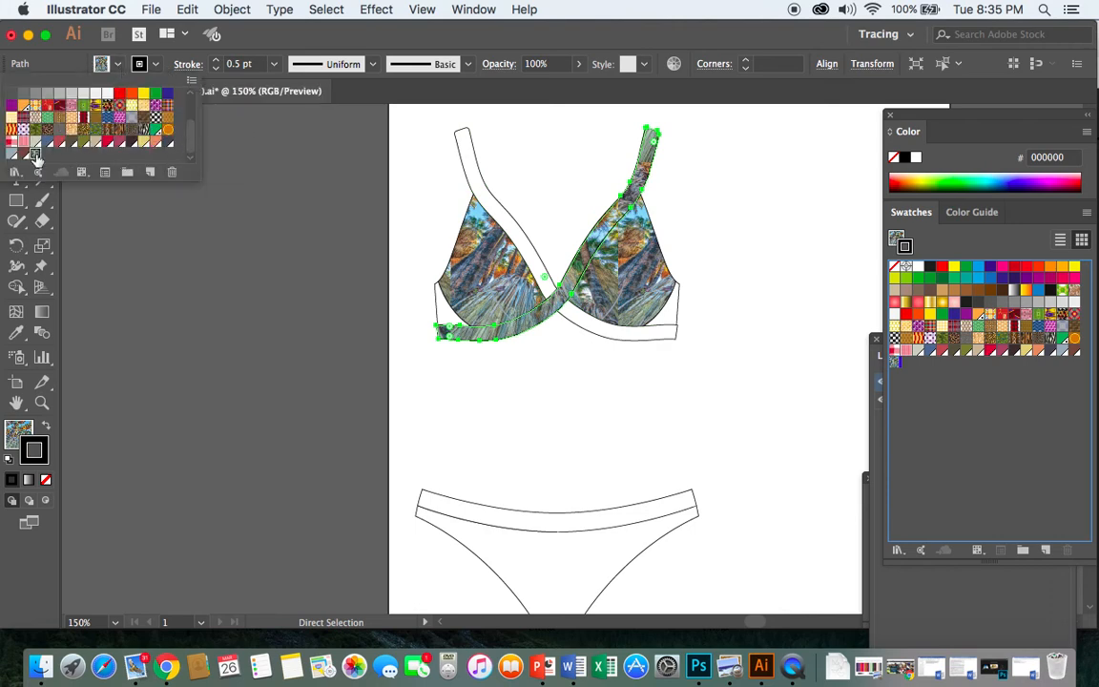
left_click(503, 223)
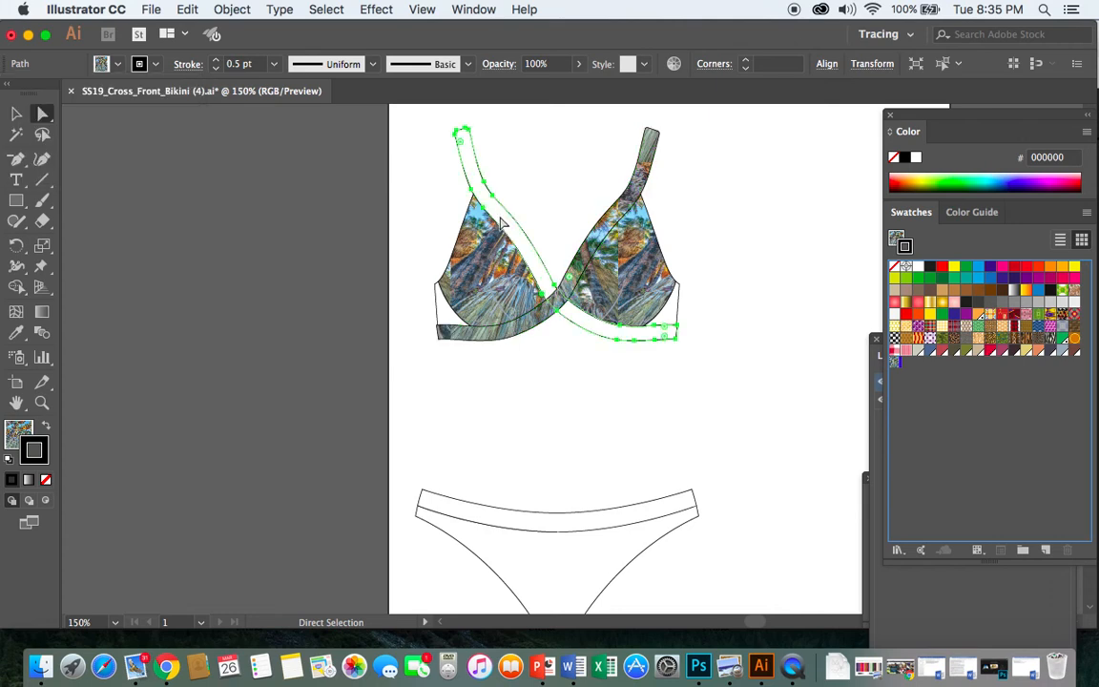
key("d")
left_click(116, 64)
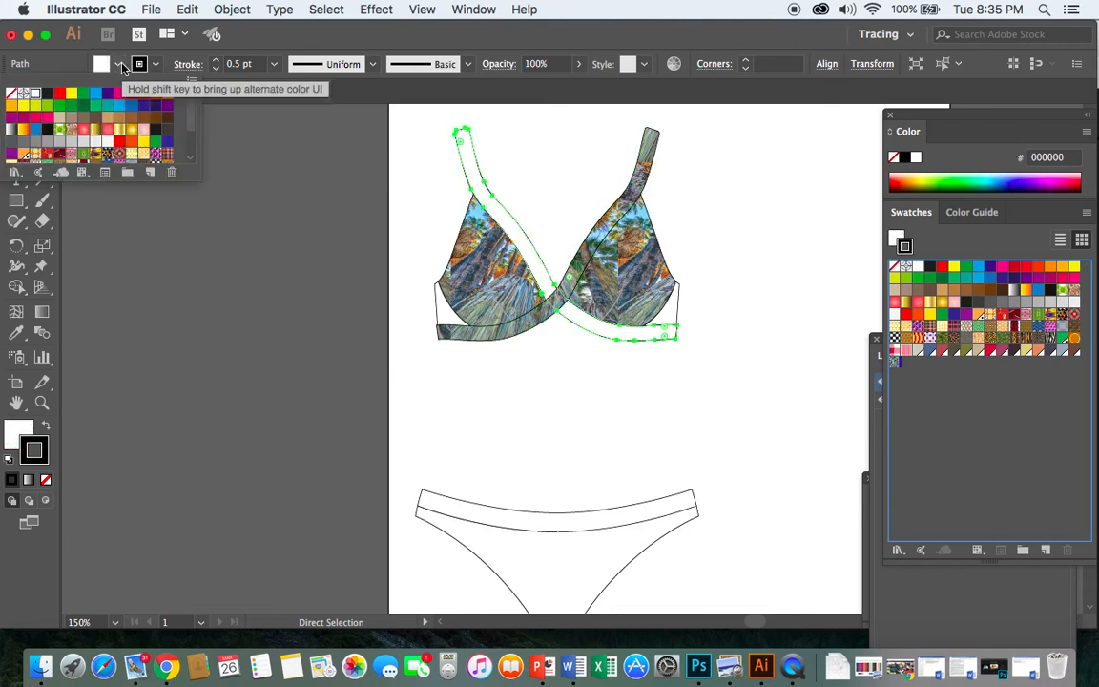
scroll(190, 159, "down", 3)
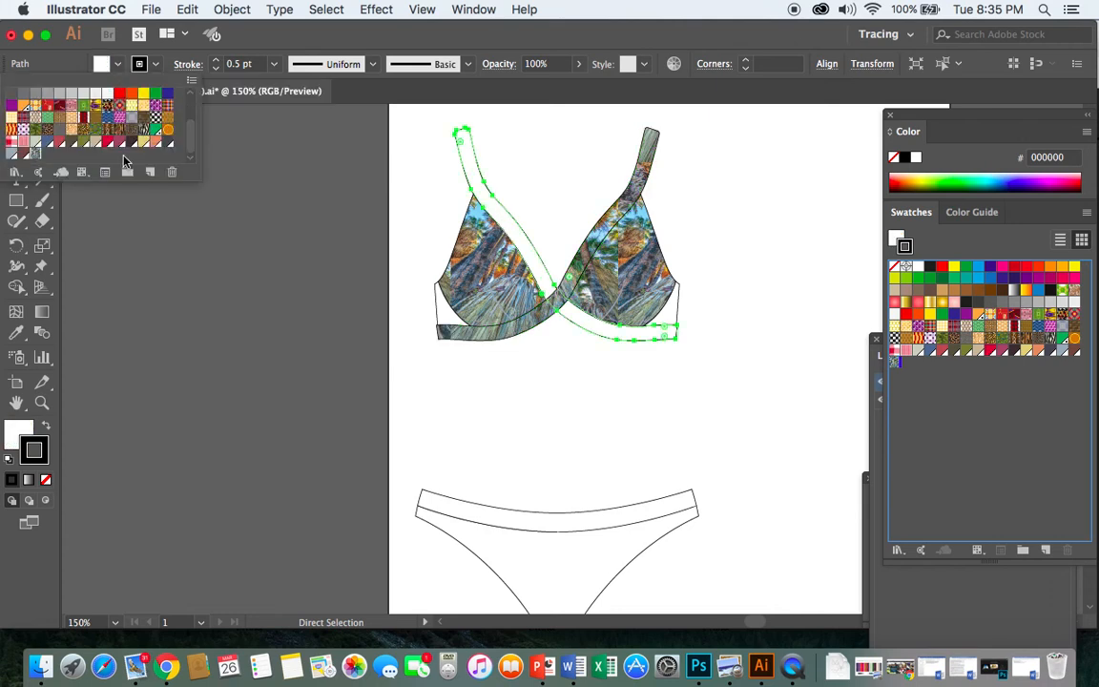
left_click(35, 154)
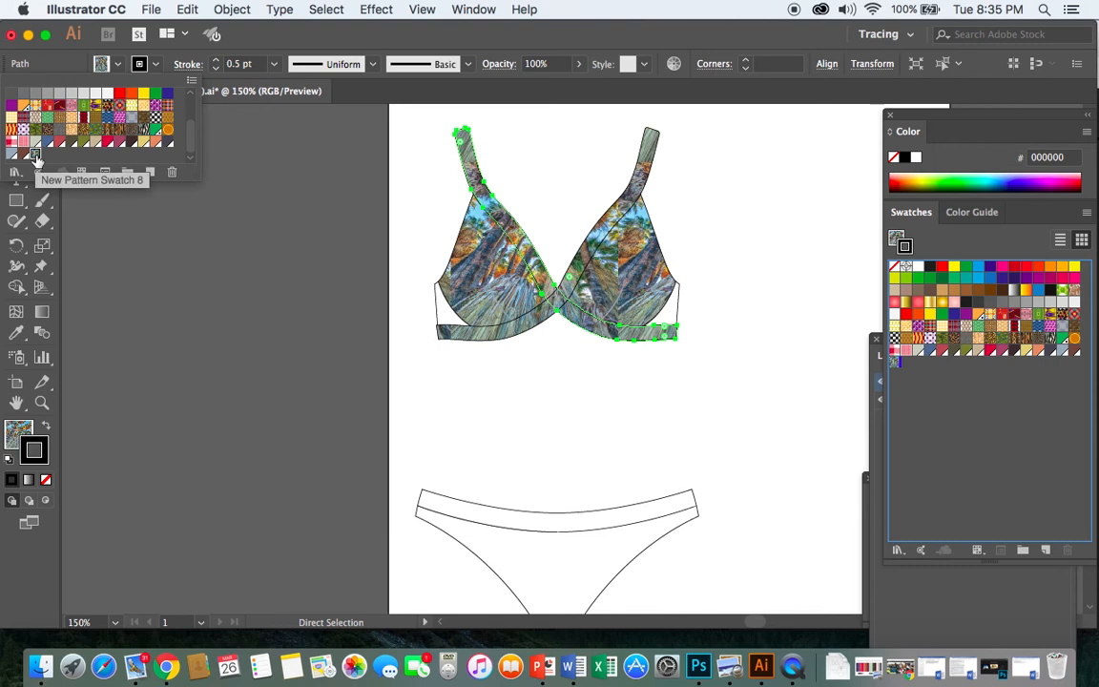
Step: Fill the small side panel beside the right cup with New Pattern Swatch 8
left_click(601, 281)
left_click(673, 323)
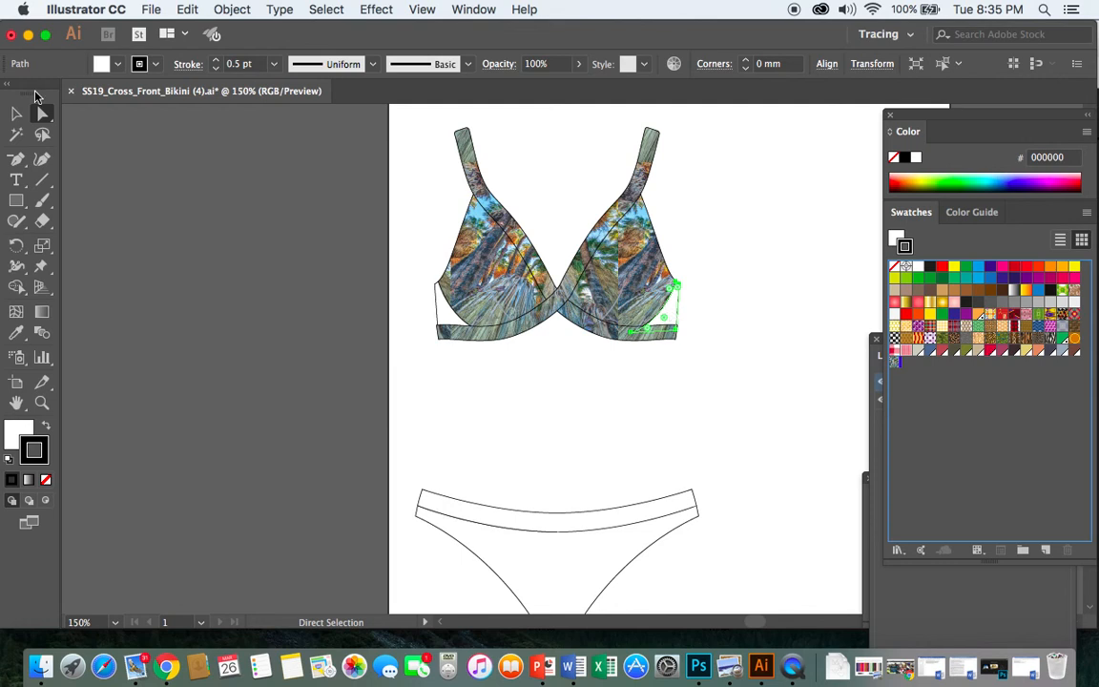
left_click(105, 64)
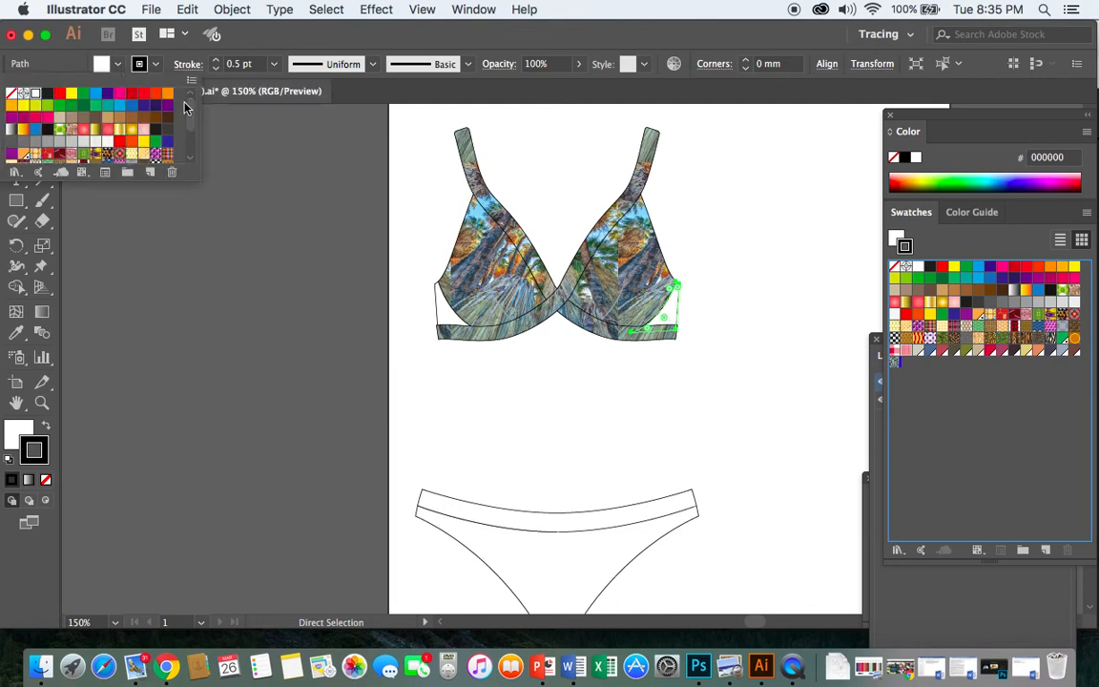
scroll(186, 108, "down", 3)
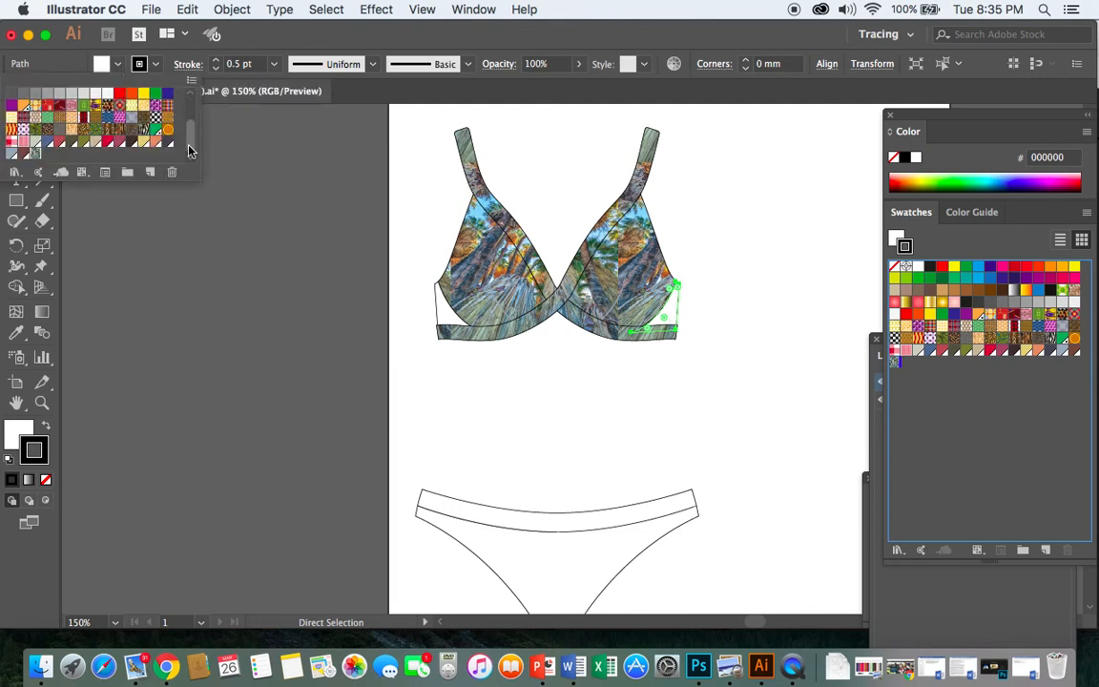
left_click(36, 155)
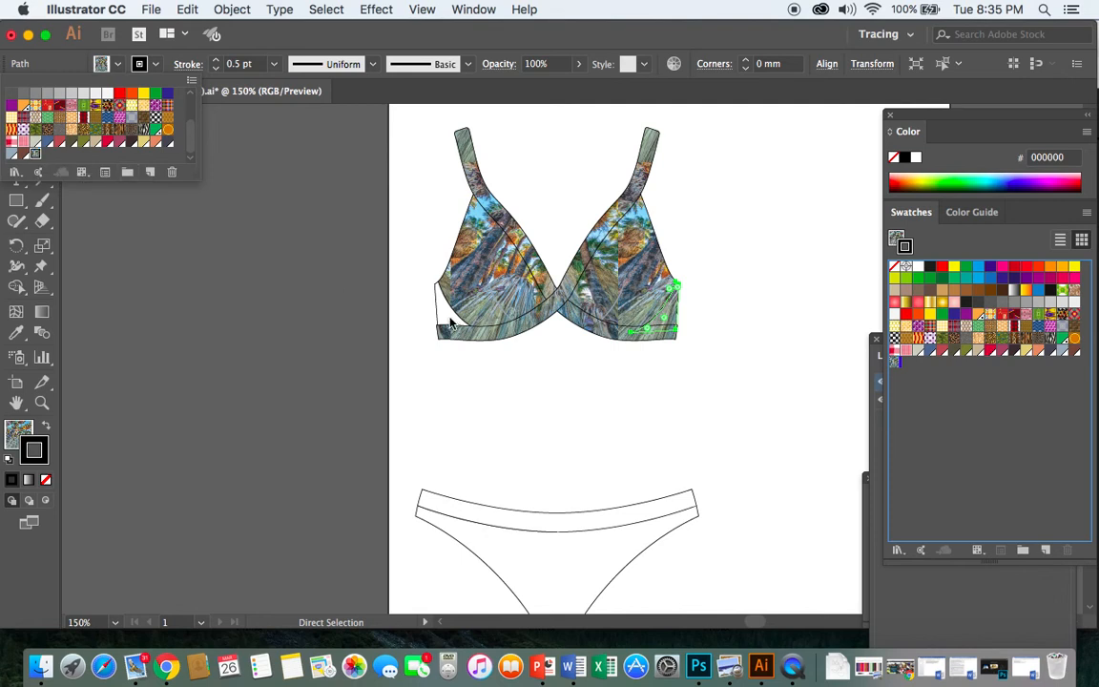
Step: Fill the small side panel beside the left cup with New Pattern Swatch 8
left_click(449, 323)
left_click(446, 319)
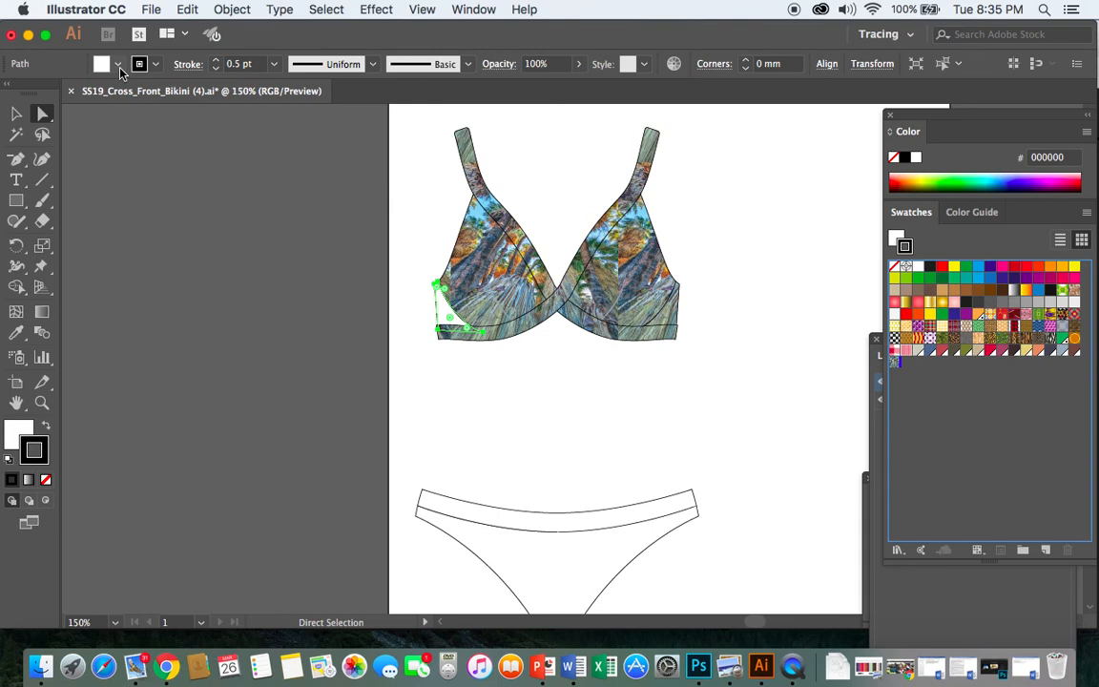
left_click(117, 64)
scroll(191, 124, "down", 3)
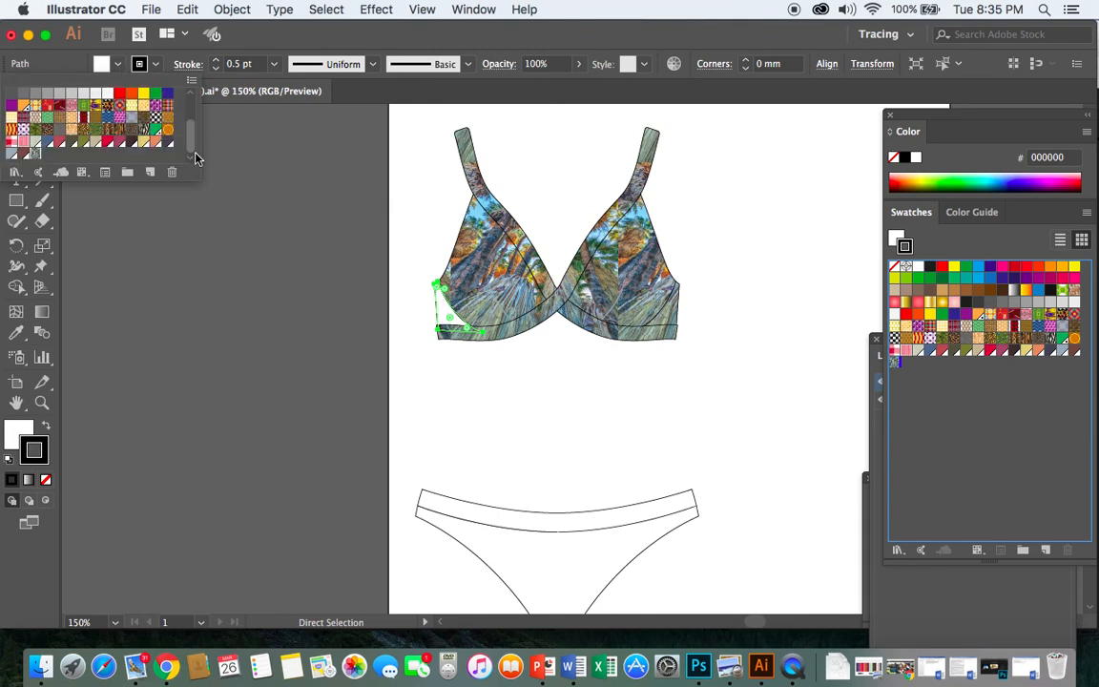
left_click(35, 152)
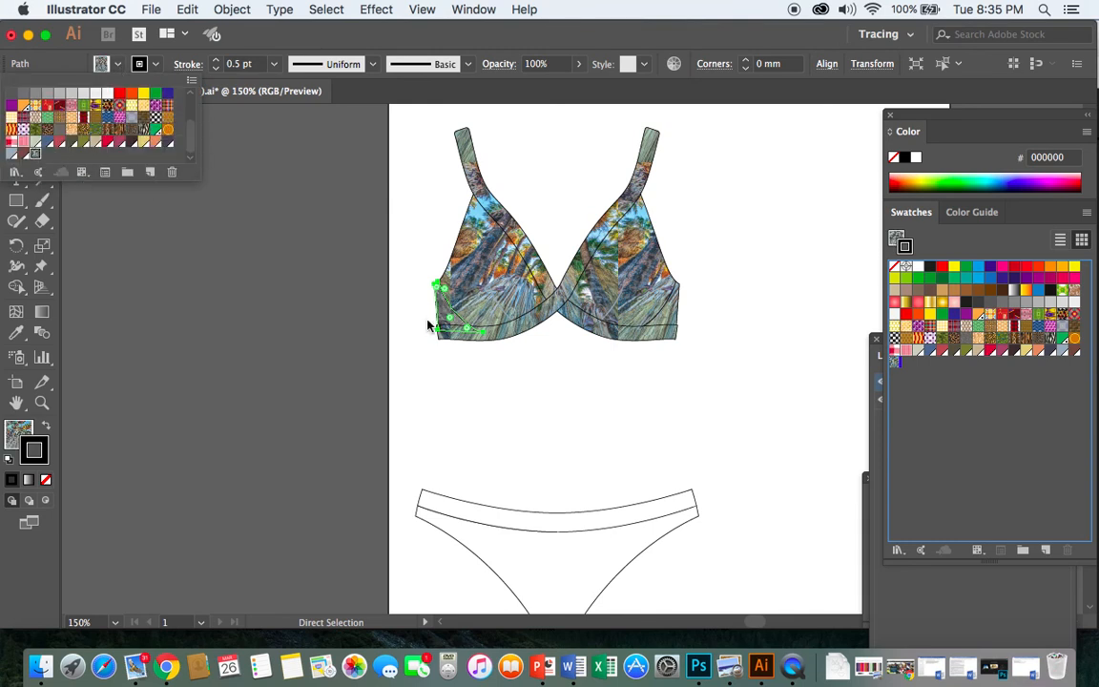
Step: Fill the main body of the bikini bottom with New Pattern Swatch 8
left_click(512, 525)
scroll(512, 524, "down", 3)
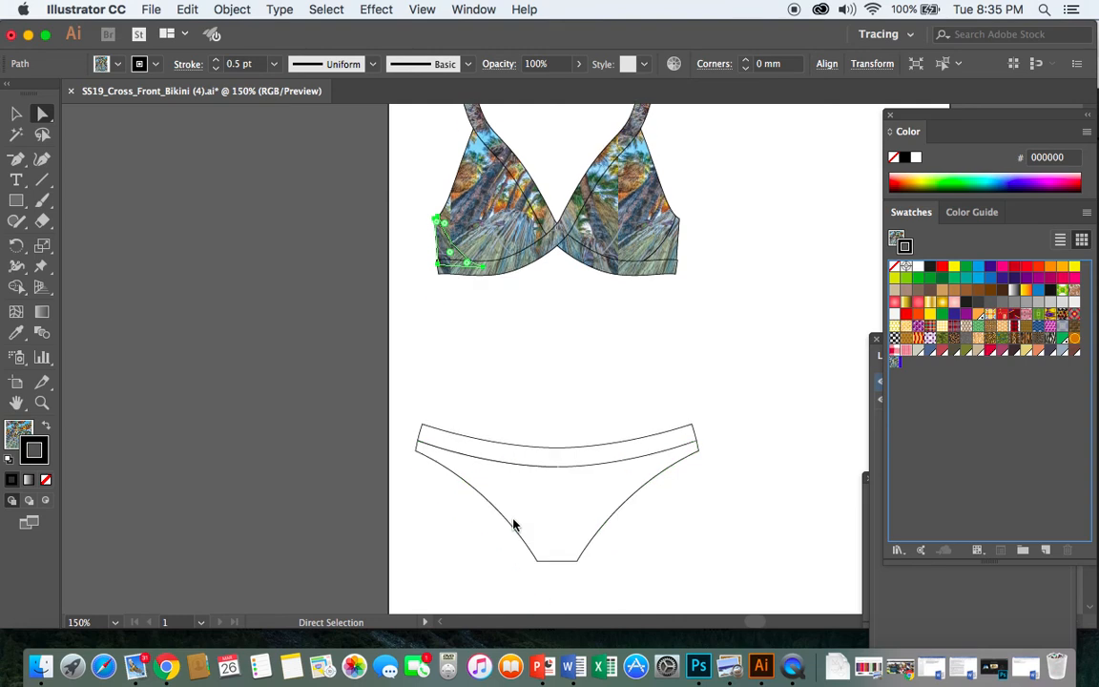
left_click(515, 516)
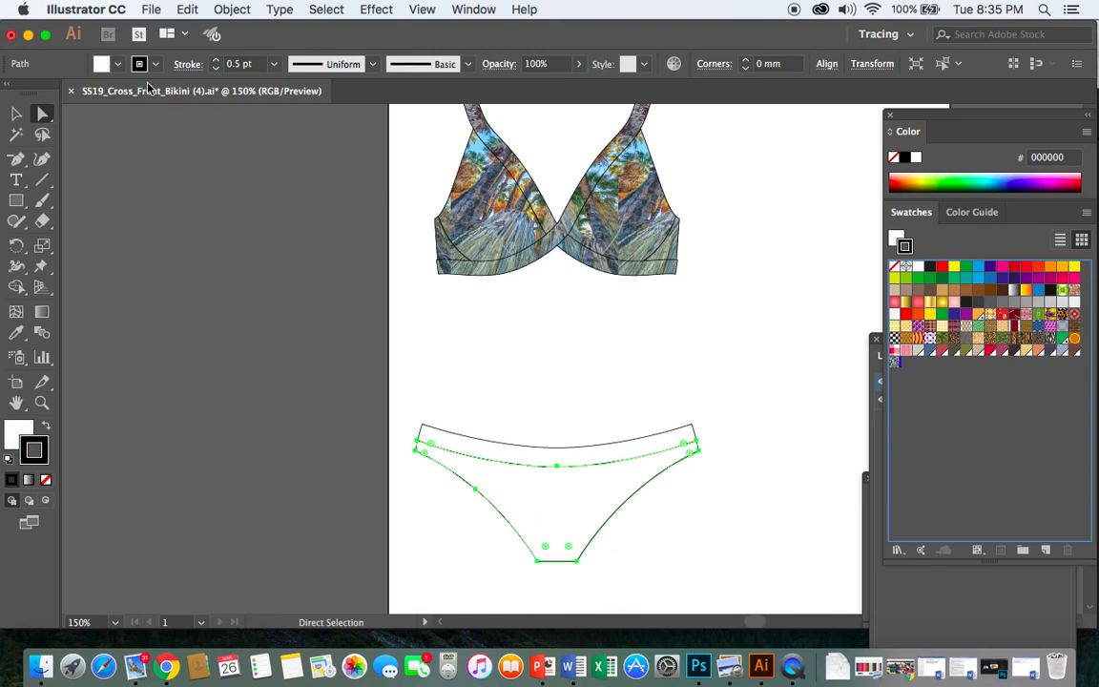
left_click(119, 68)
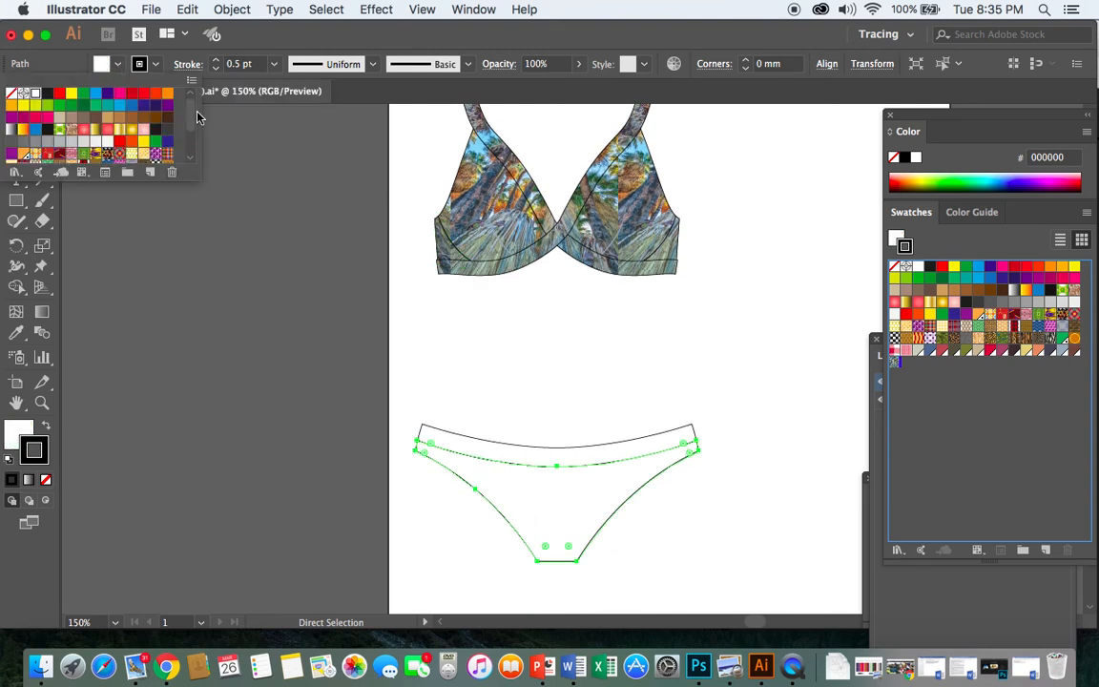
left_click_drag(191, 113, 198, 169)
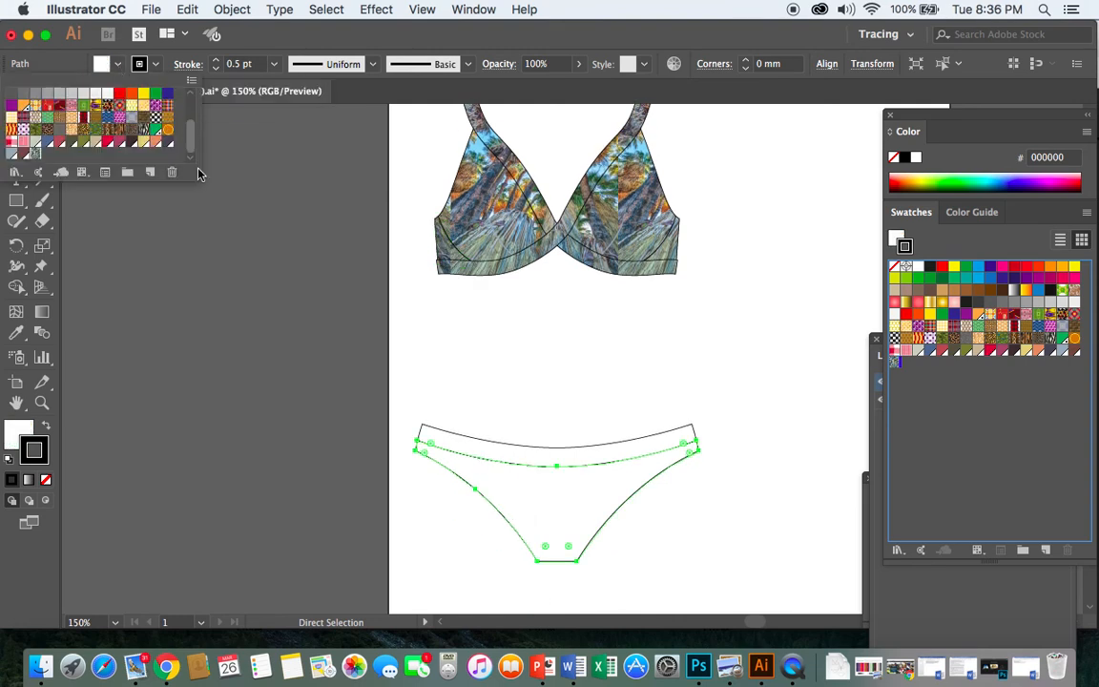
left_click(35, 153)
Step: Fill the waistband of the bikini bottom with New Pattern Swatch 8
left_click(494, 455)
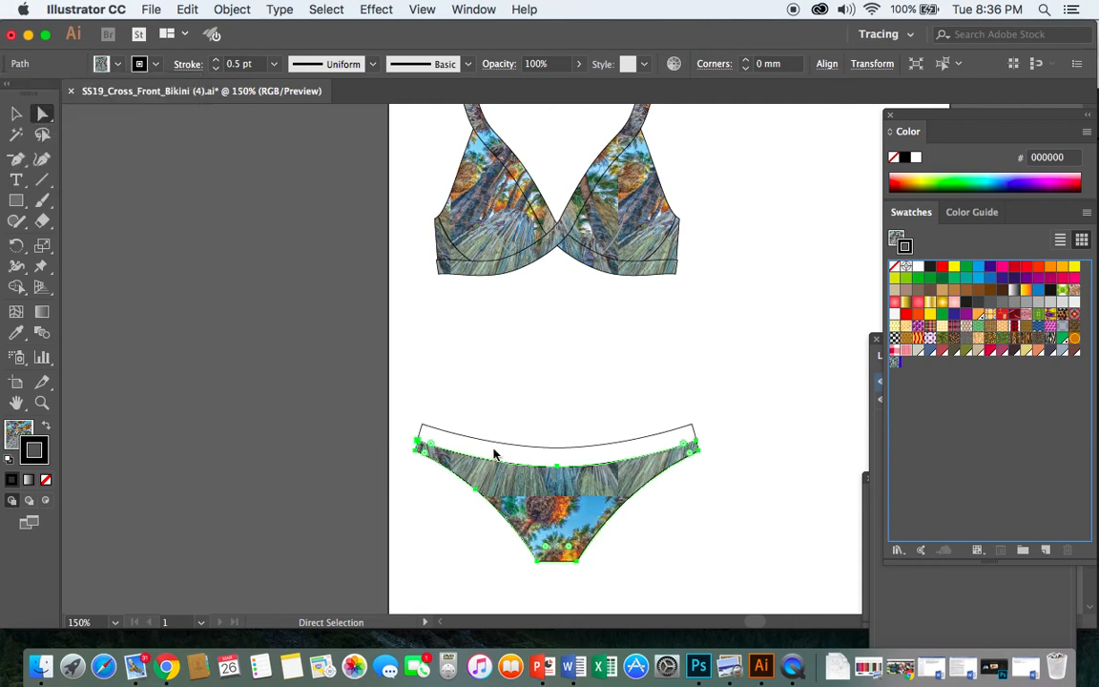
left_click(493, 454)
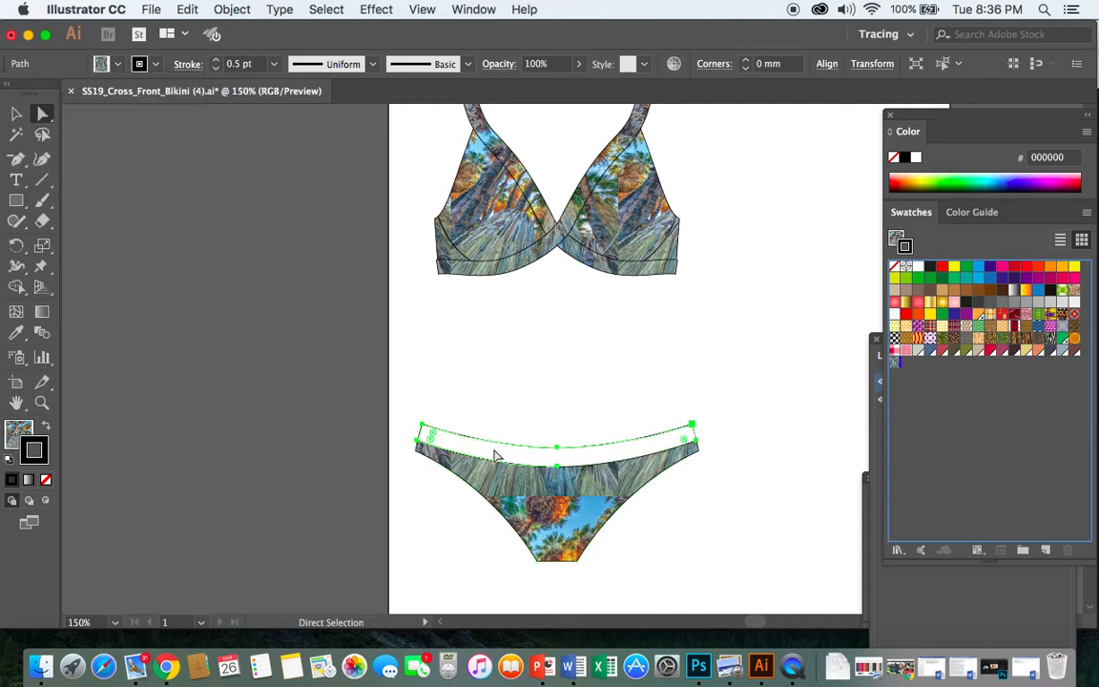
left_click(118, 67)
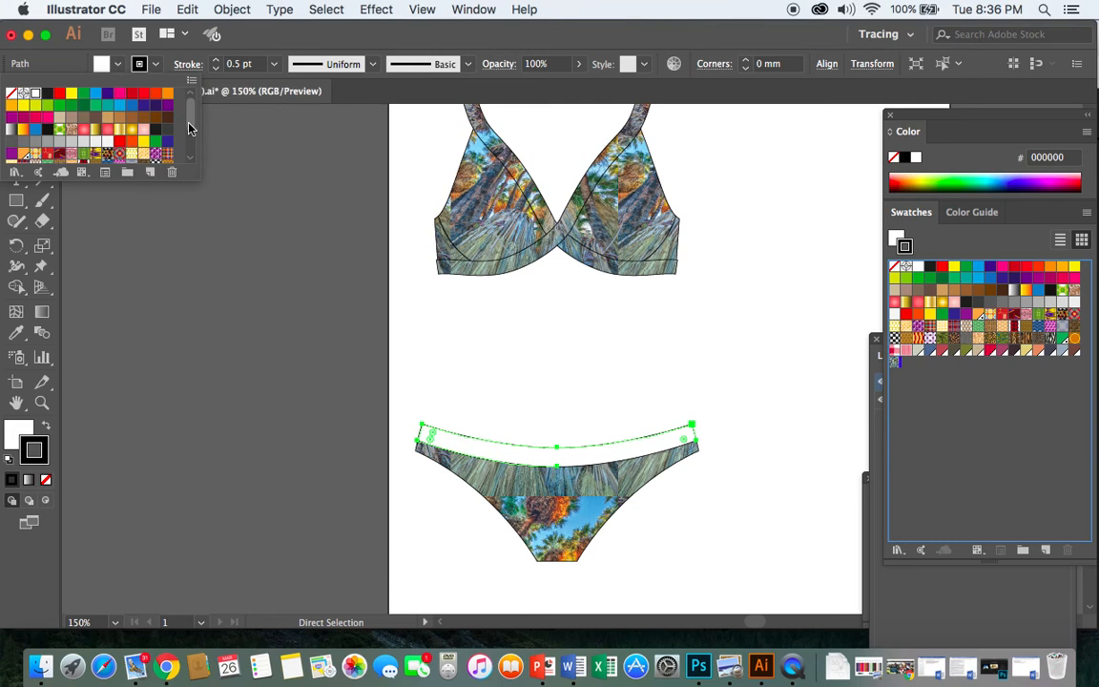
left_click_drag(189, 94, 191, 157)
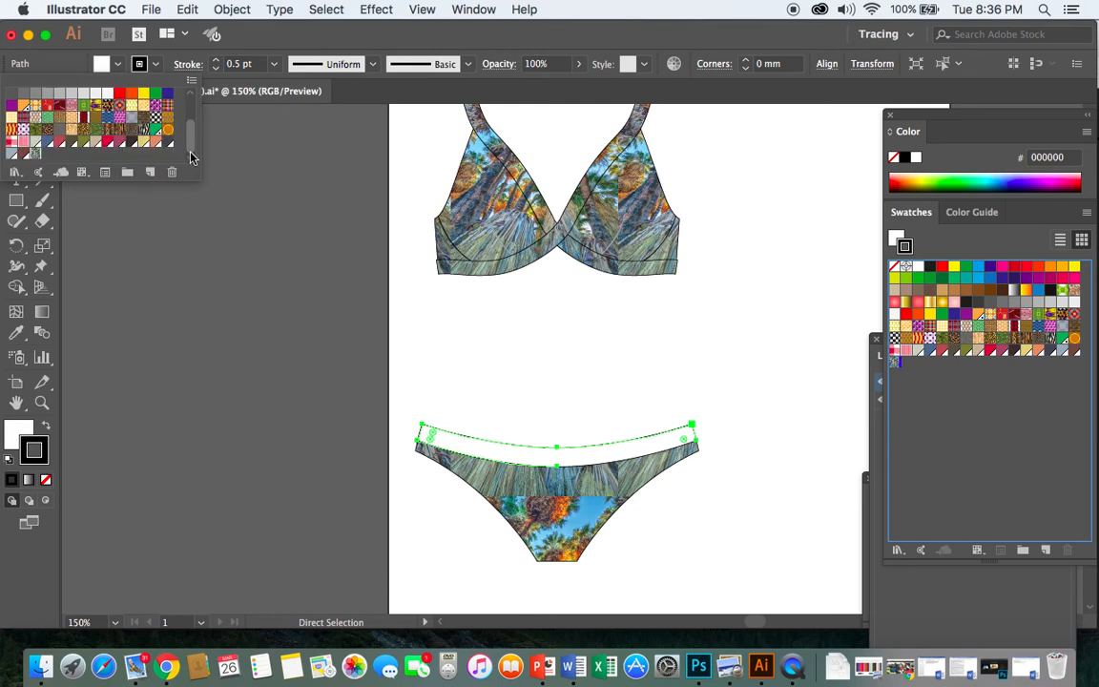
left_click(36, 154)
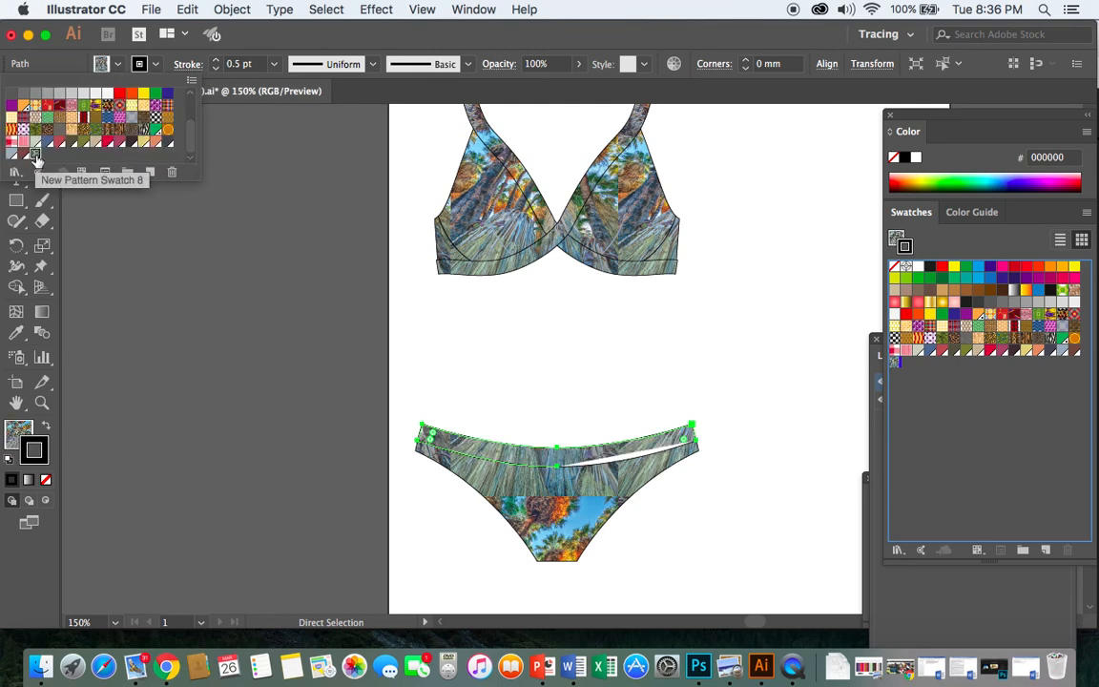
Step: Try to select the white sliver between the waistband and the body of the bikini bottom for a pattern fill
left_click(618, 460)
left_click(620, 460)
left_click(627, 457)
left_click(622, 460)
left_click(622, 459)
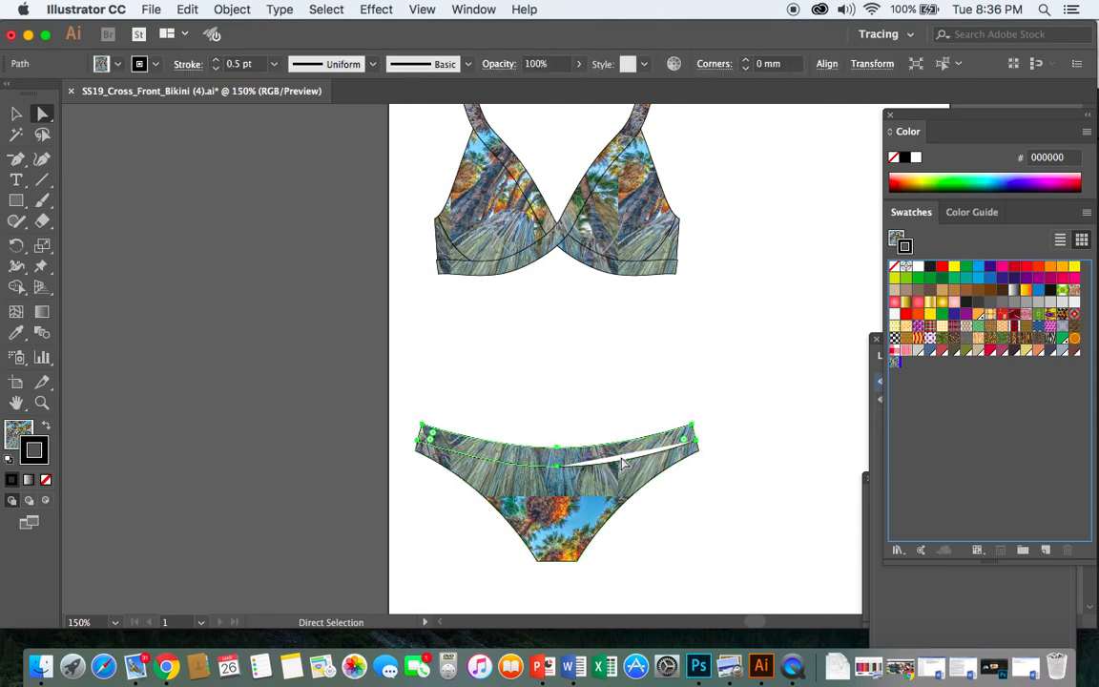
left_click(620, 460)
left_click(146, 64)
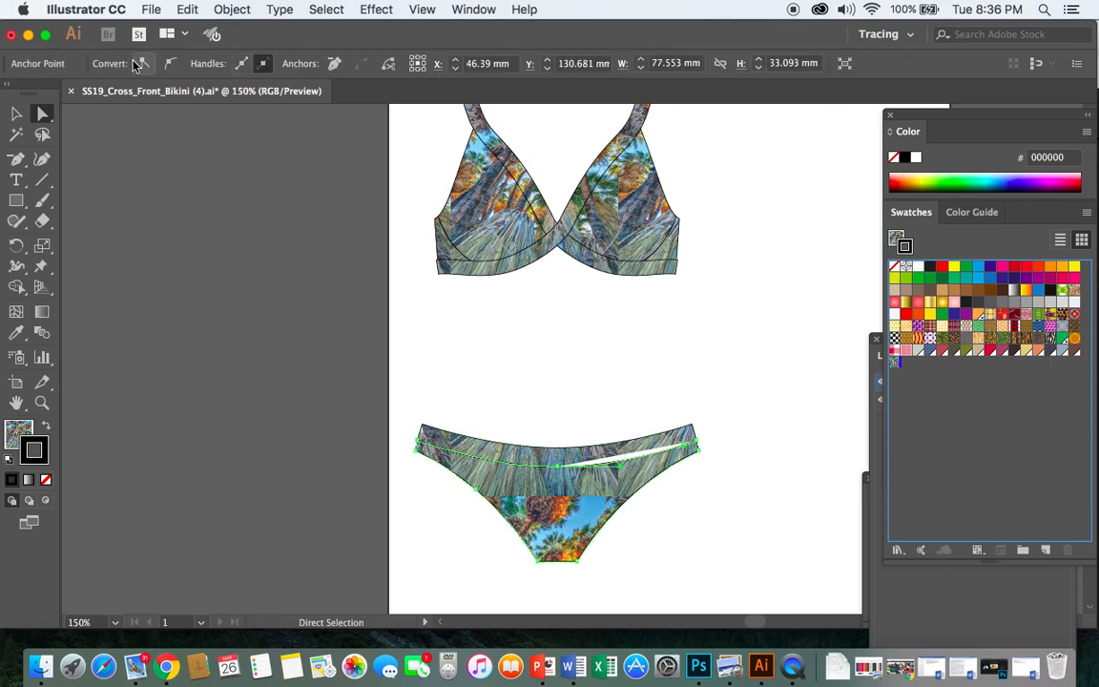
left_click(634, 460)
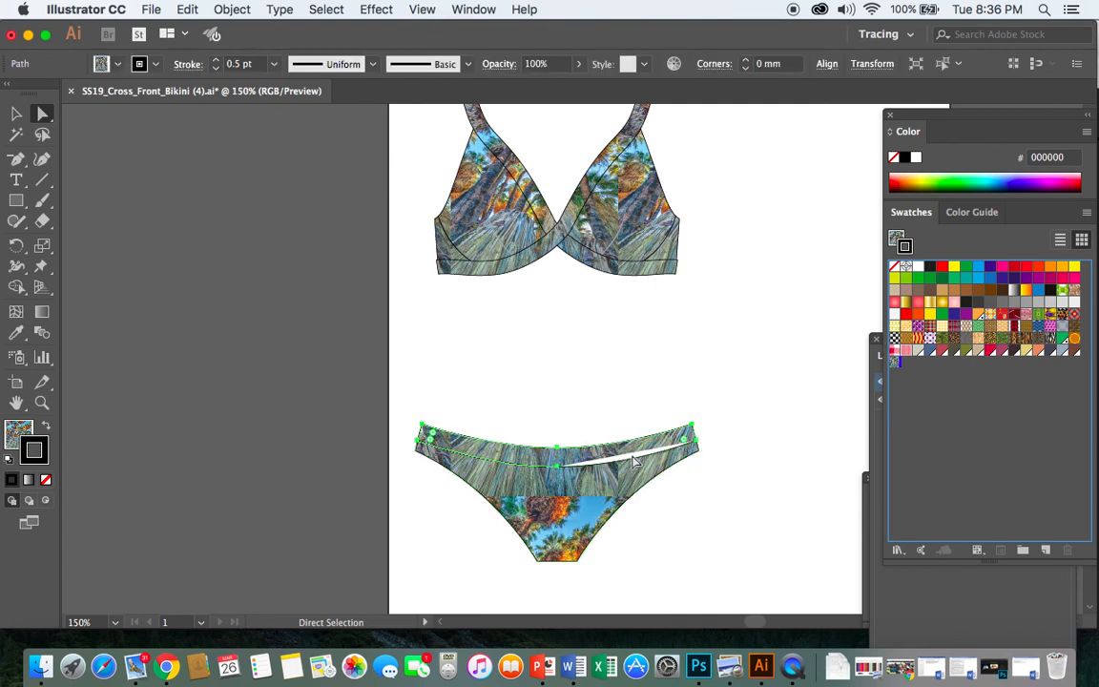
left_click(120, 67)
left_click(119, 66)
left_click(119, 67)
left_click(119, 67)
left_click(119, 67)
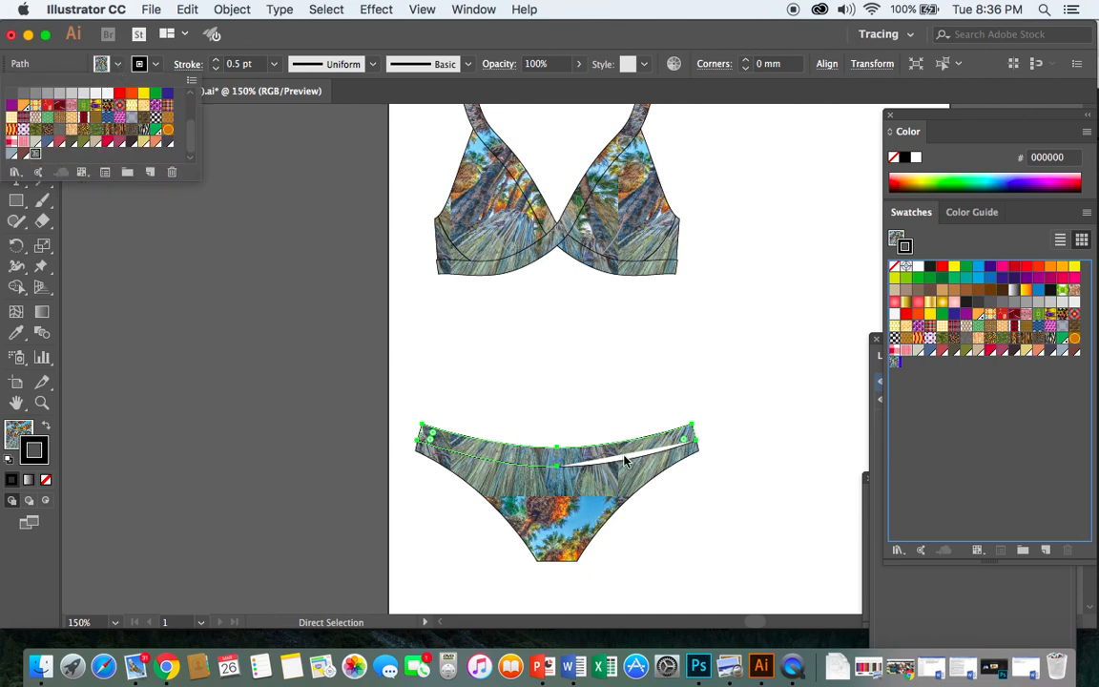
Step: Adjust the curve handle at the centre anchor of the bikini bottom's upper body edge beside the white sliver
left_click(600, 468)
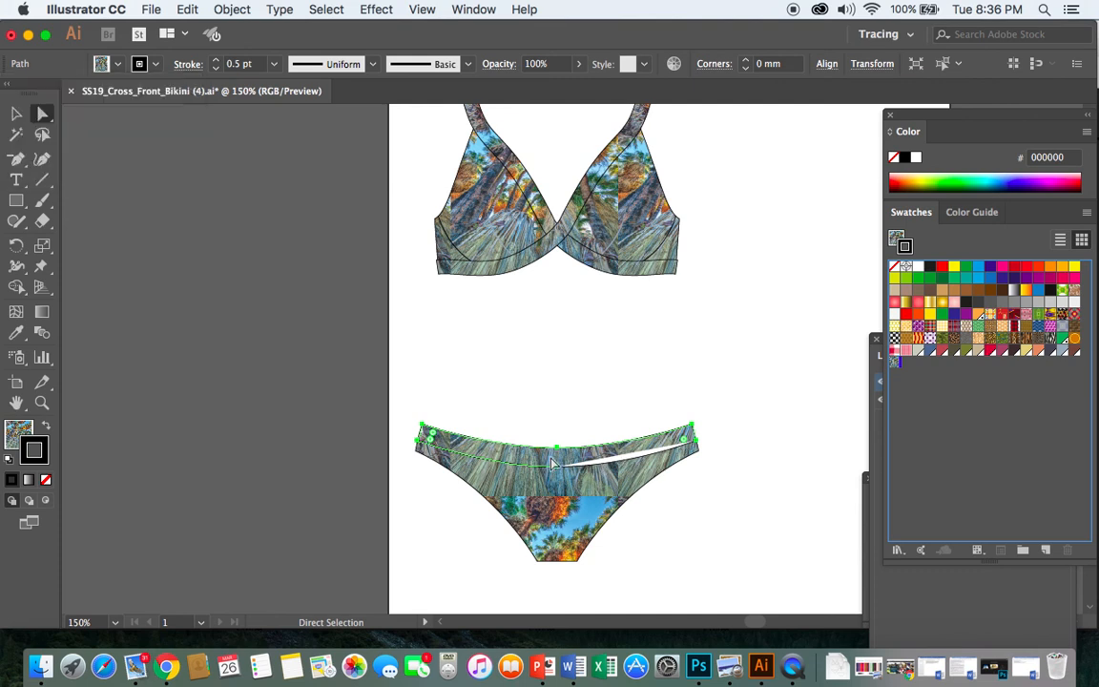
left_click(609, 486)
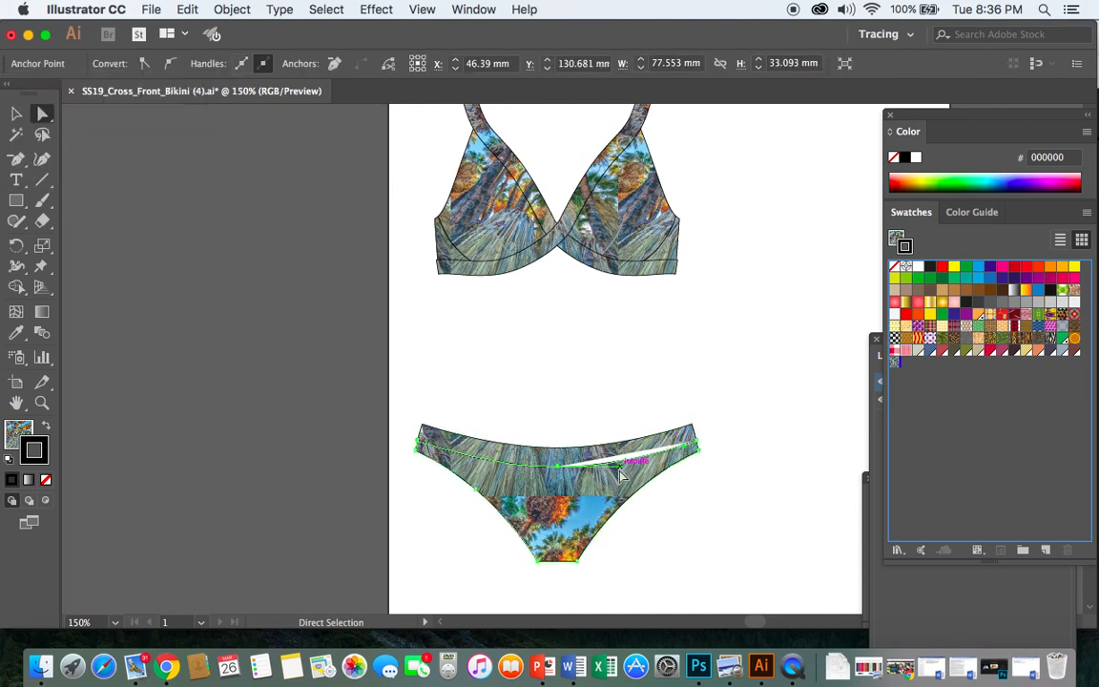
left_click_drag(619, 473, 622, 477)
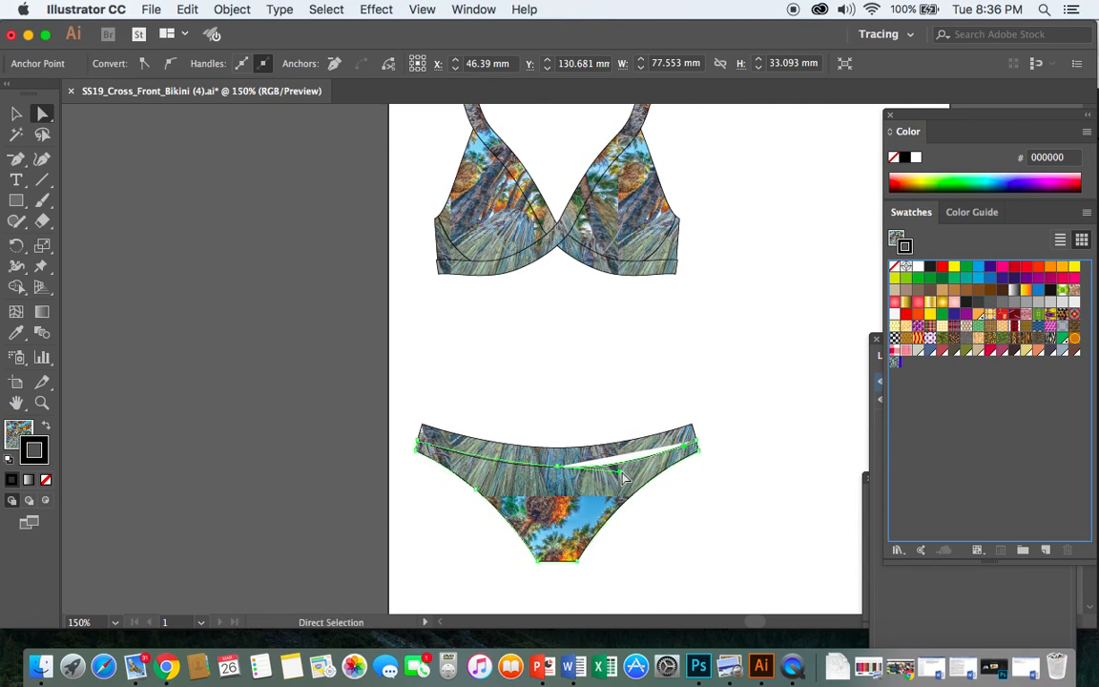
left_click(610, 455)
scroll(610, 456, "down", 3)
scroll(610, 455, "up", 3)
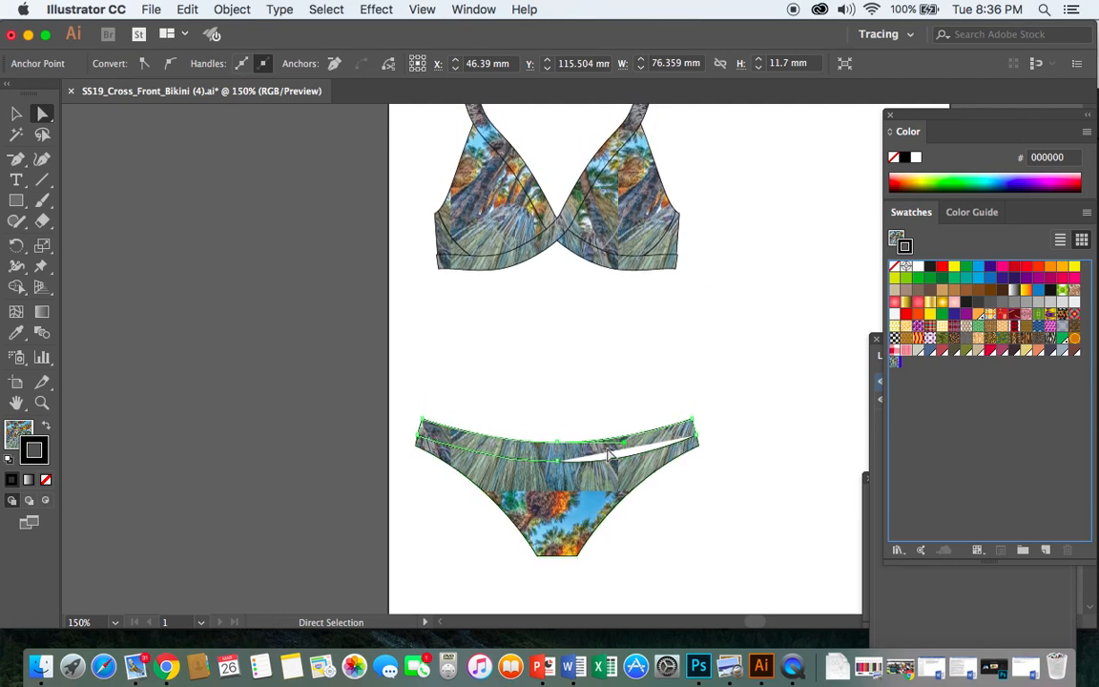
Step: Select the left cup of the bikini top
key("super+minus")
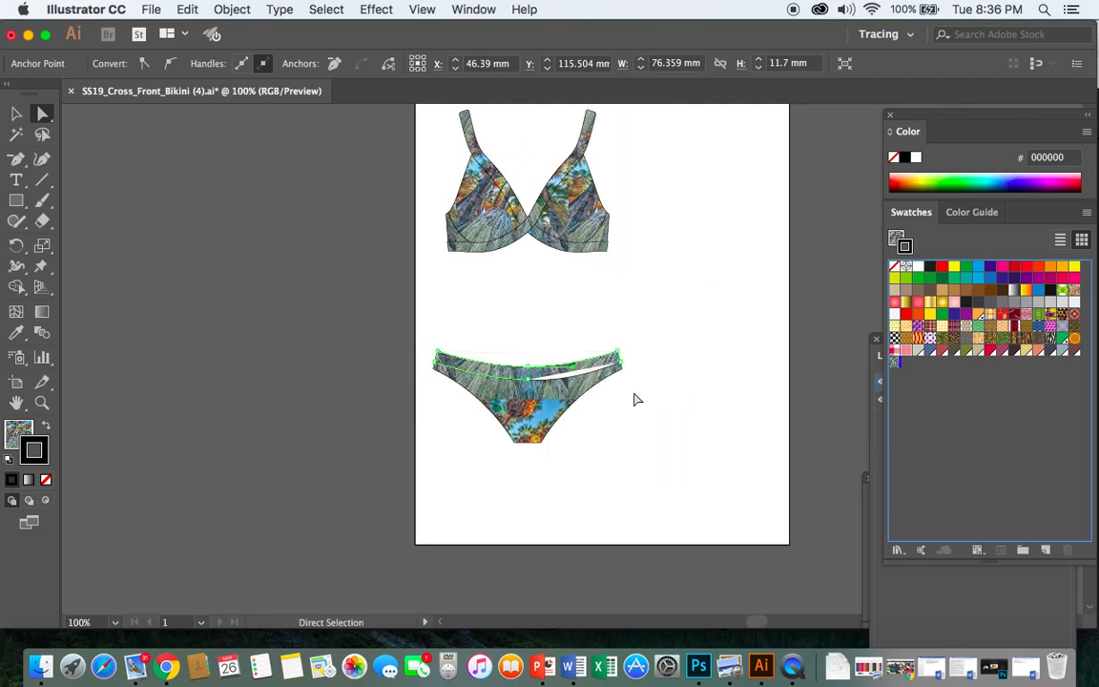
scroll(632, 397, "up", 3)
left_click(523, 238)
left_click(582, 314)
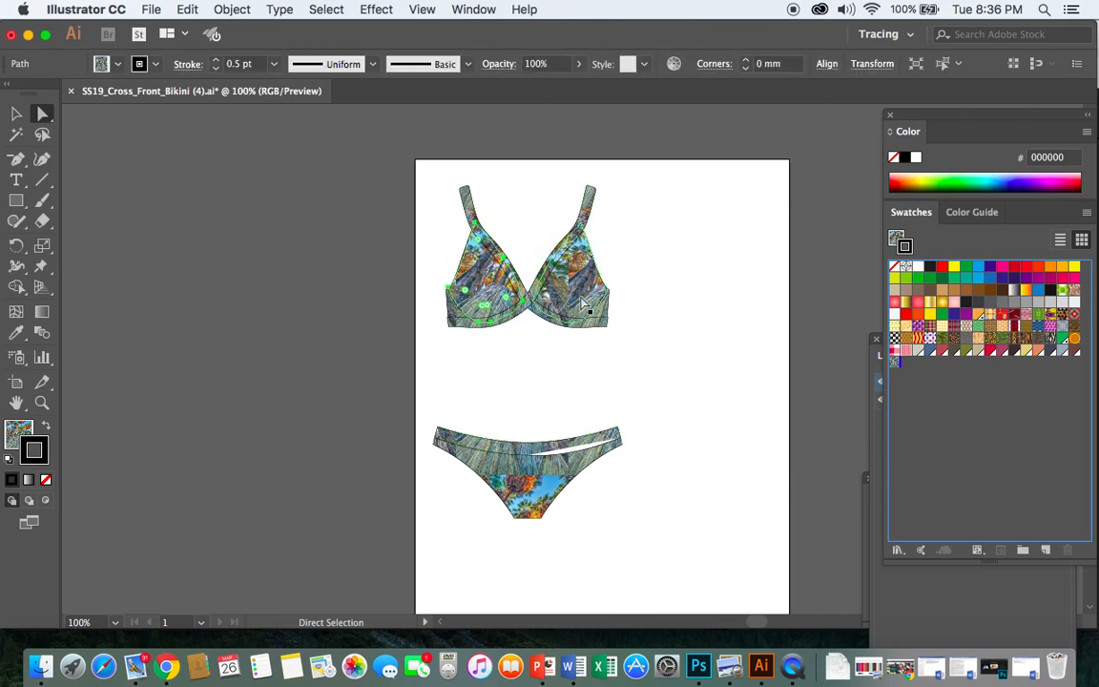